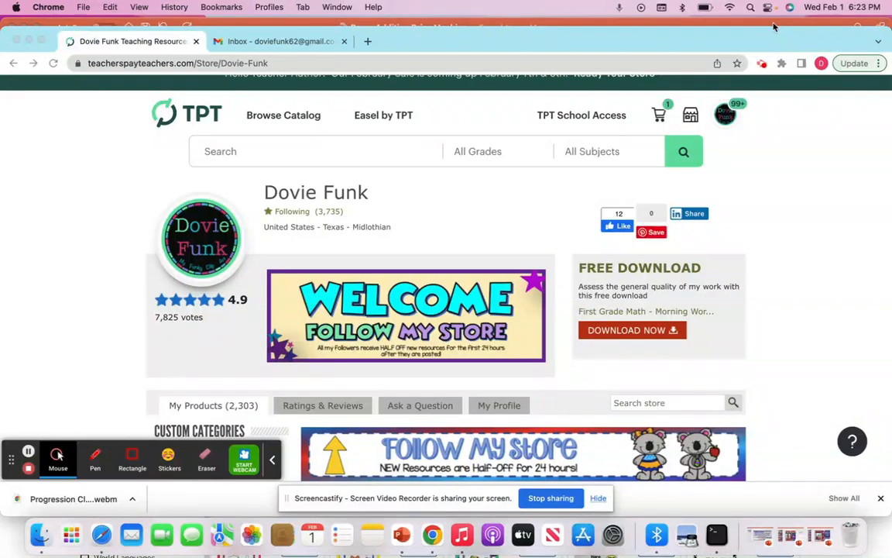
Step: Switch to the Boom Addition Prize Machine presentation in PowerPoint and look through its slide thumbnails from first to last
left_click(723, 26)
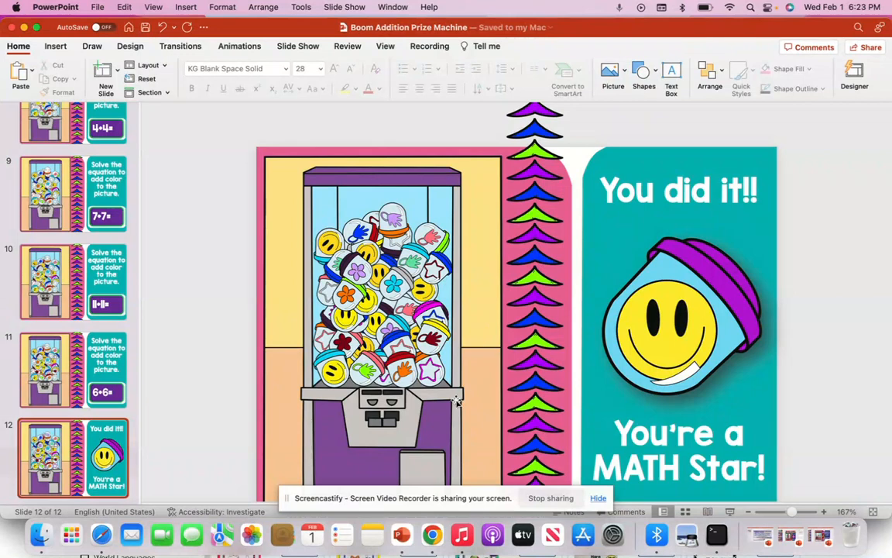
scroll(457, 401, "down", 3)
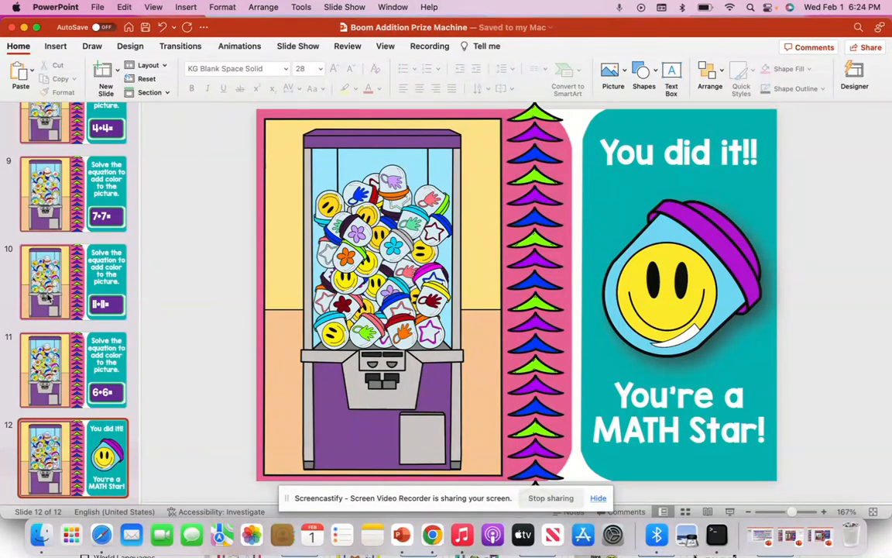
scroll(73, 310, "up", 10)
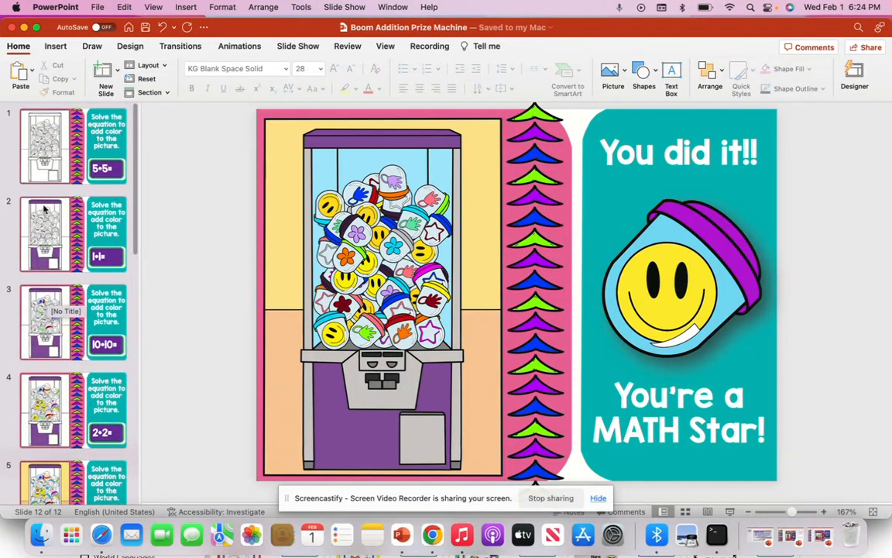
scroll(48, 414, "down", 10)
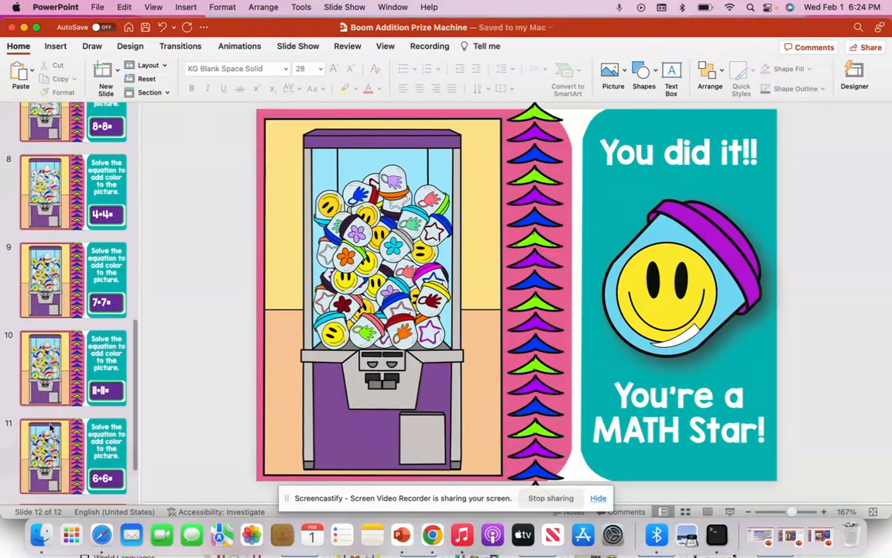
scroll(49, 427, "down", 3)
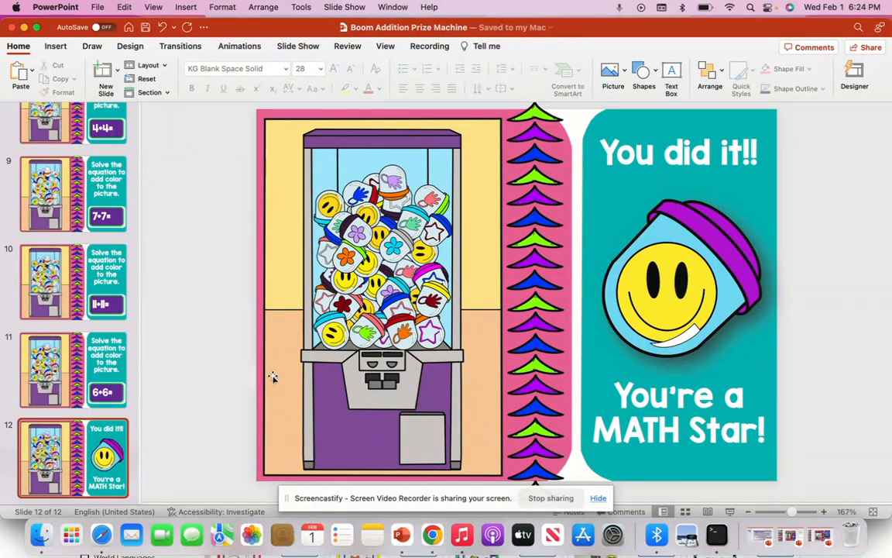
scroll(282, 378, "up", 3)
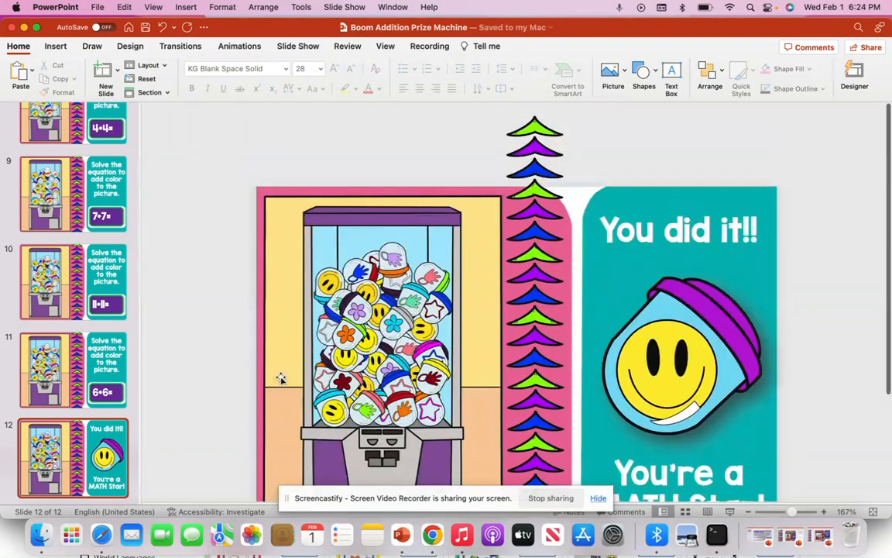
scroll(54, 292, "up", 10)
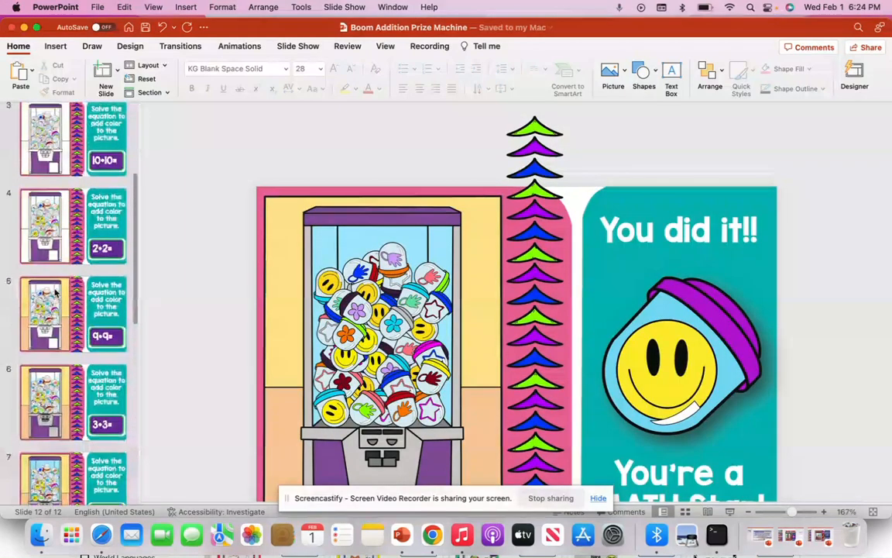
Step: View the first four equation slides and the final "You did it!!" slide, with the slide zoomed out to fit
left_click(93, 143)
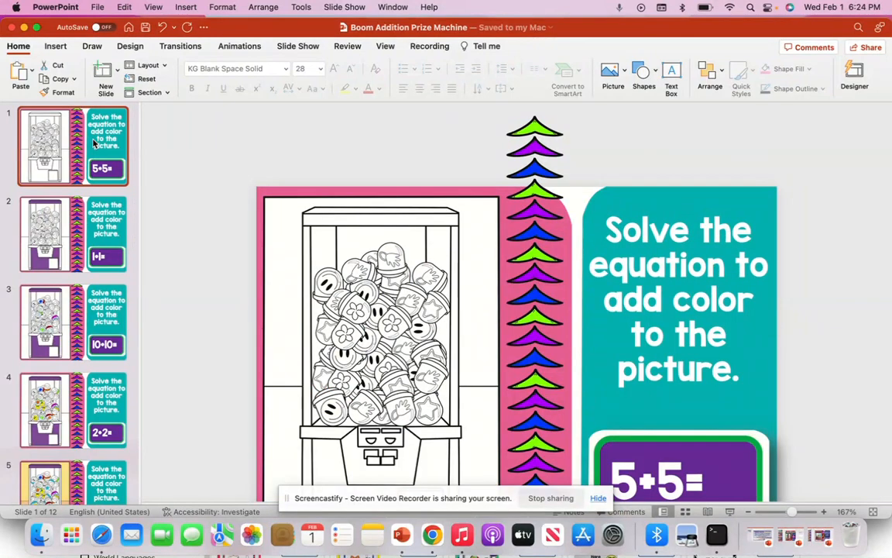
scroll(840, 463, "down", 3)
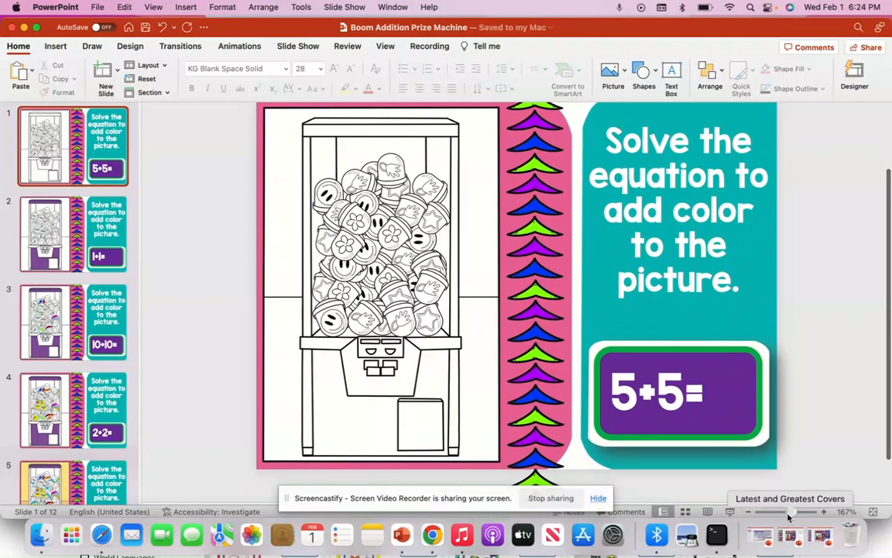
mouse_move(790, 512)
left_mouse_down()
mouse_move(776, 517)
mouse_move(788, 520)
left_mouse_up()
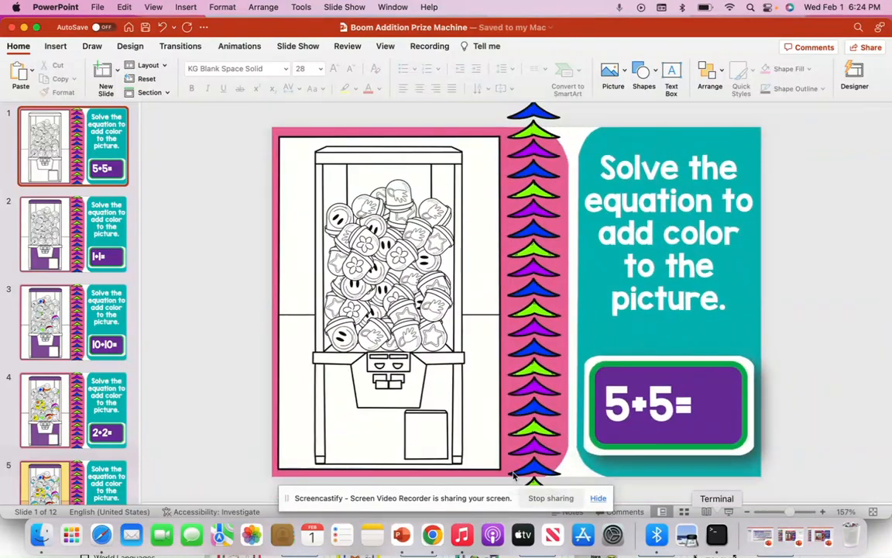
left_click(57, 227)
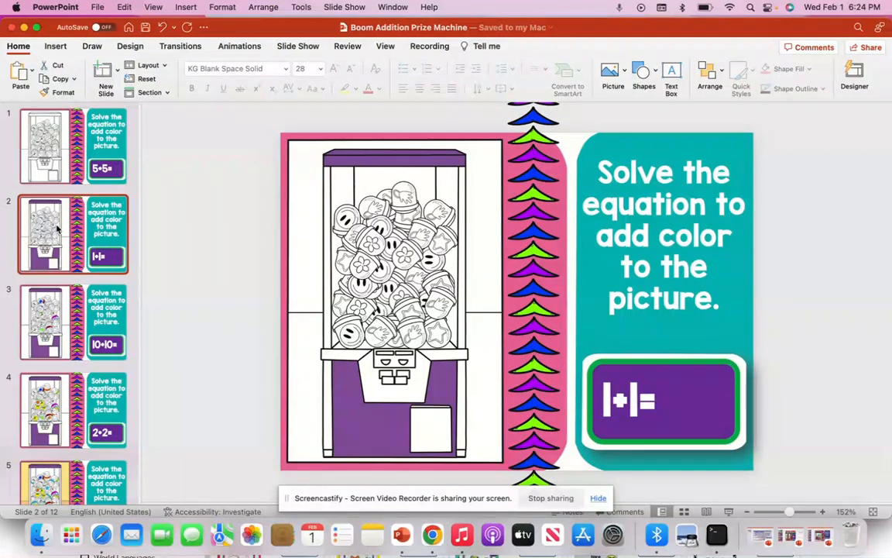
left_click(57, 328)
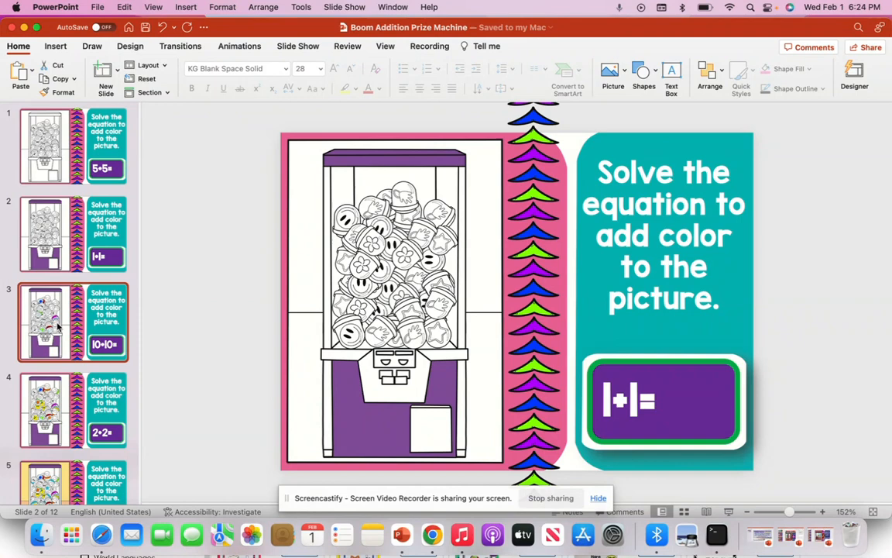
left_click(49, 399)
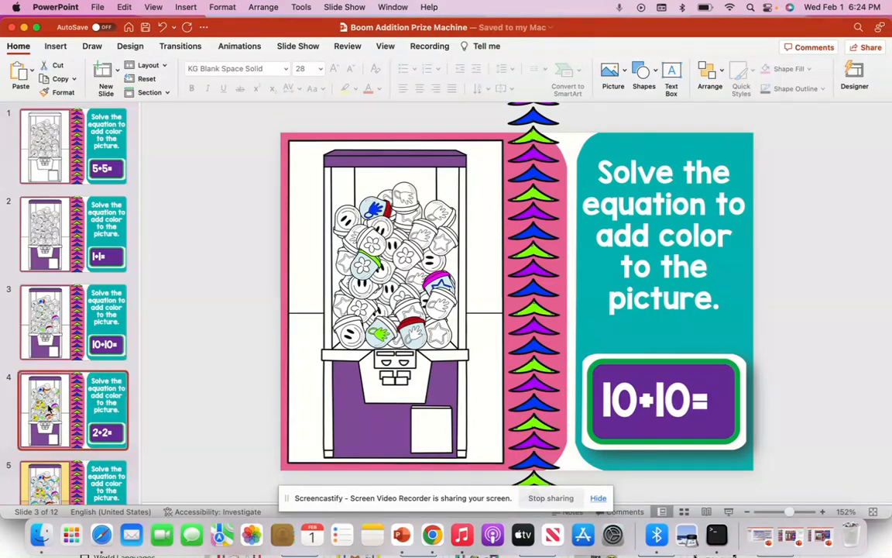
scroll(49, 408, "down", 10)
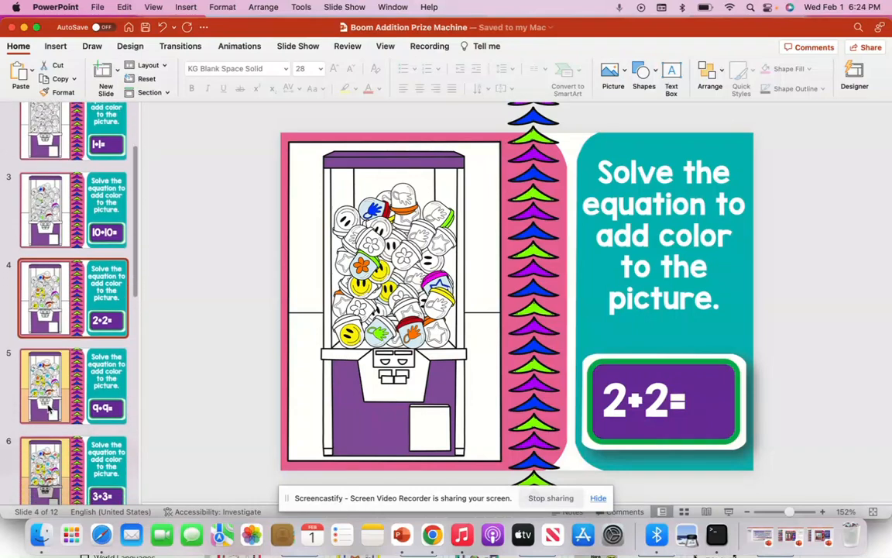
scroll(49, 402, "down", 8)
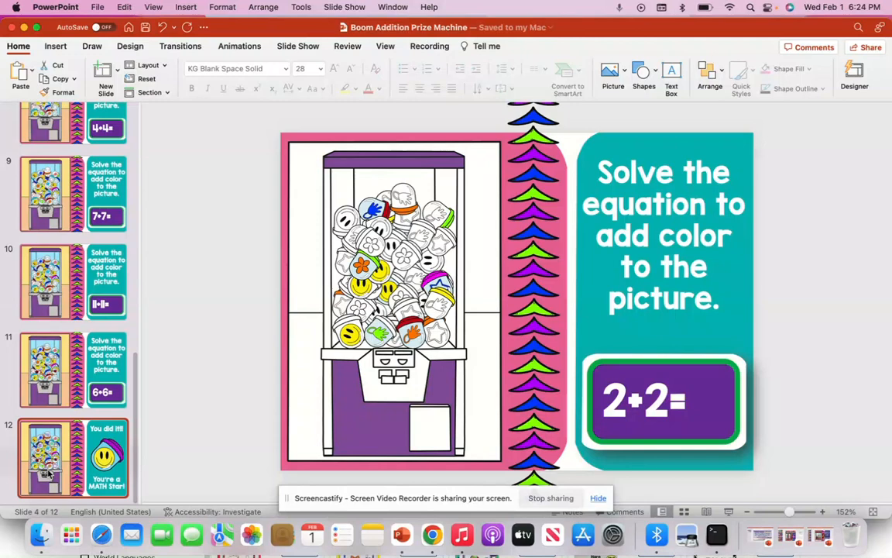
left_click(47, 473)
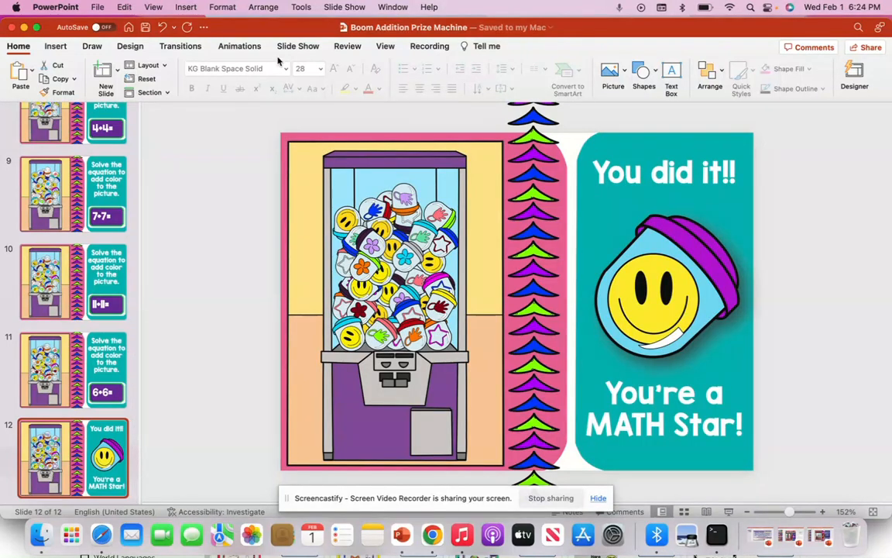
Step: Set up an export of every slide as PNG to the Desktop, and cancel it without exporting
left_click(98, 8)
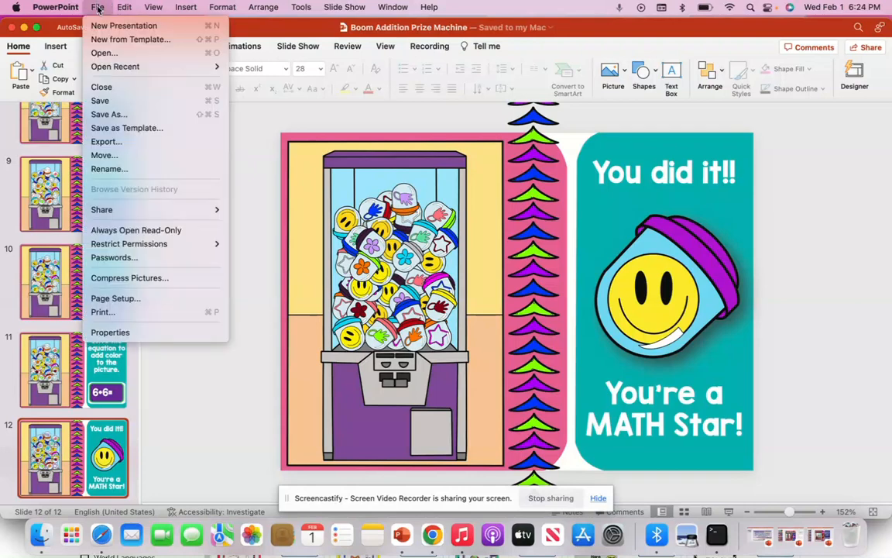
left_click(106, 142)
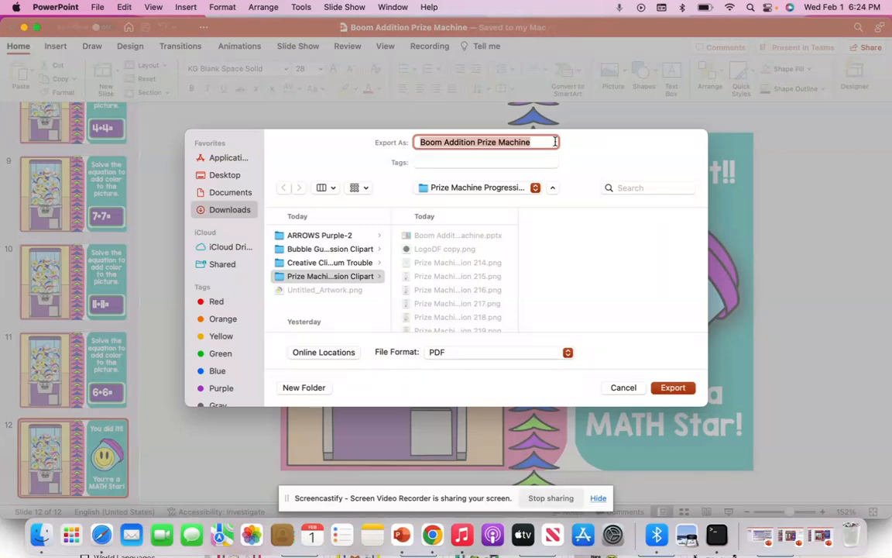
left_click(223, 176)
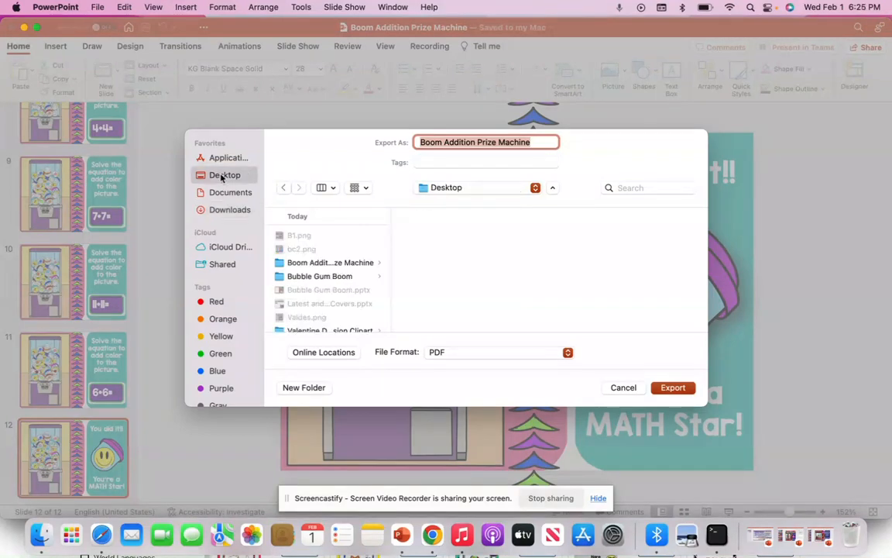
left_click(568, 353)
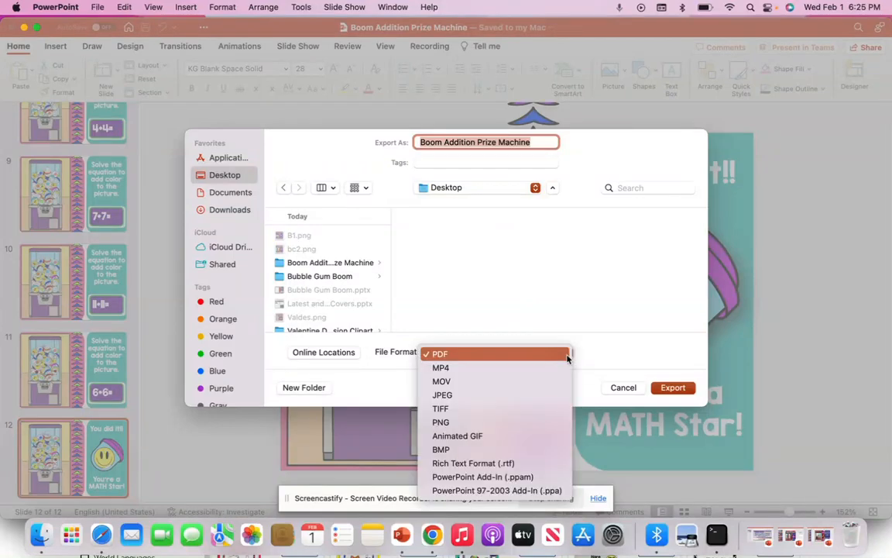
left_click(547, 423)
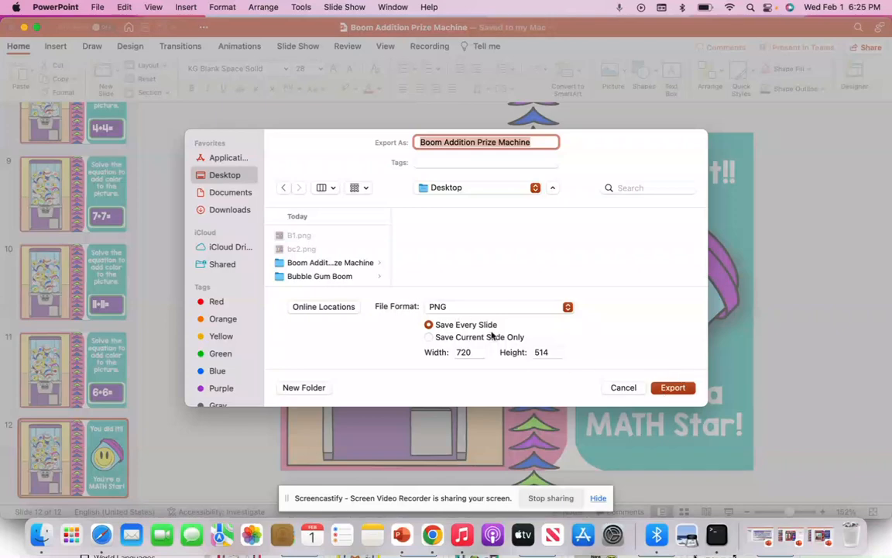
left_click(623, 388)
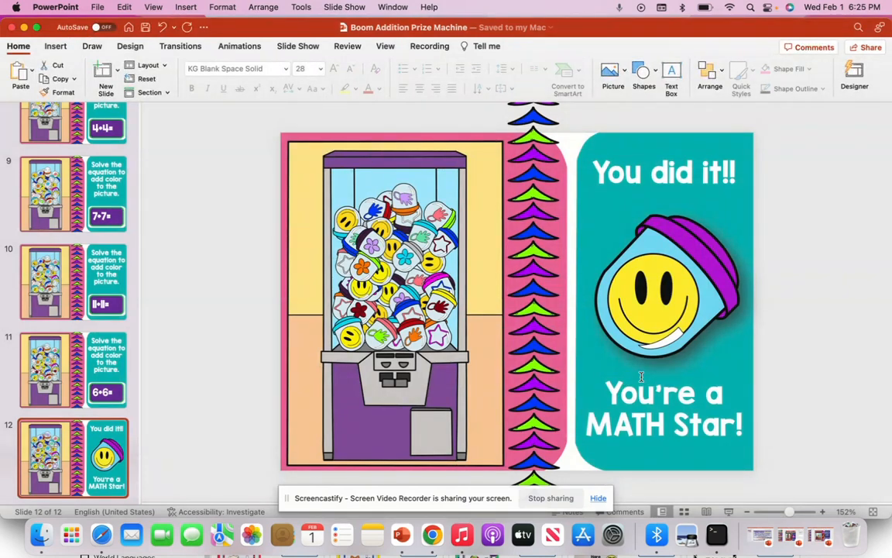
Step: Switch to the Boom Learning site in Safari, enlarge its window and open the Studio
left_click(433, 534)
left_click(103, 536)
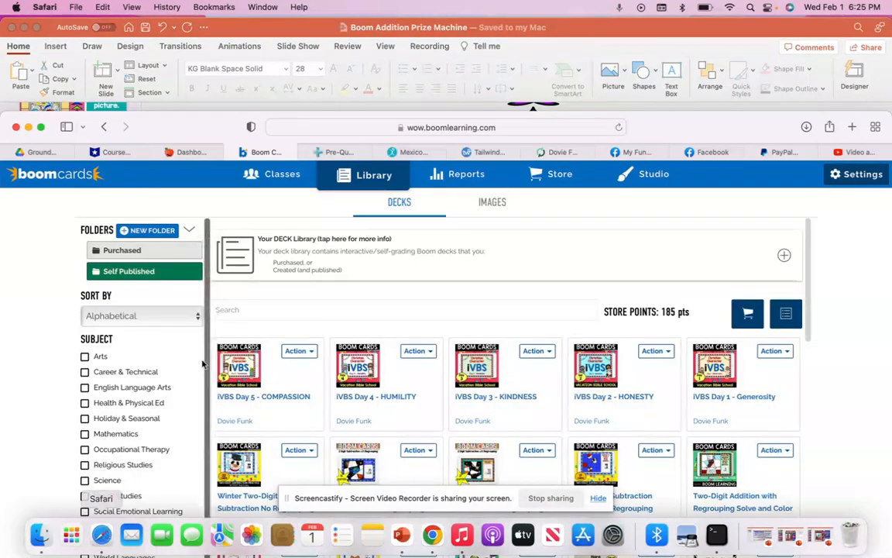
double_click(760, 126)
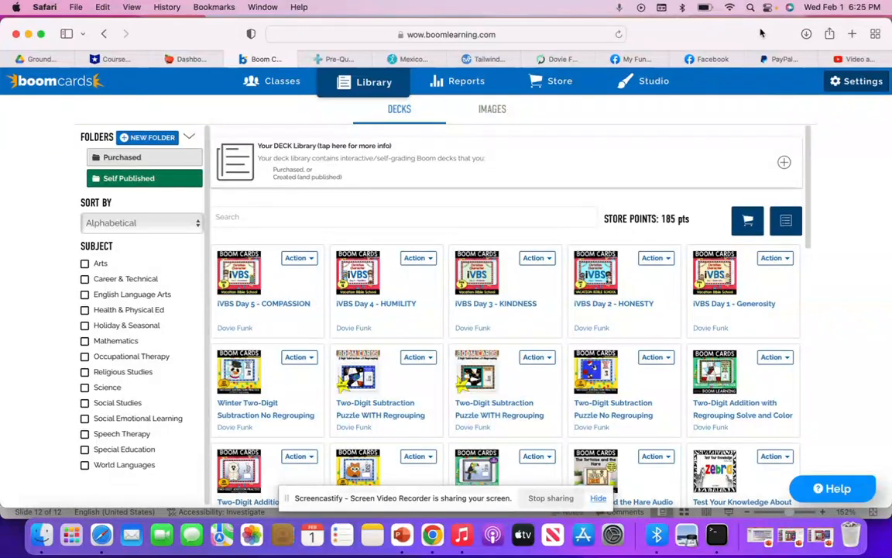
left_click(653, 86)
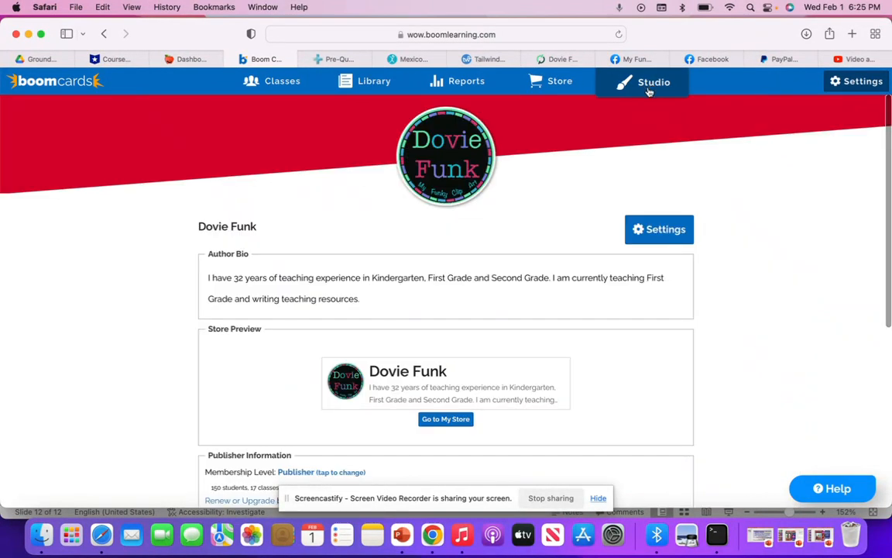
Step: Open the Make Decks asset manager and create a new deck
scroll(621, 304, "down", 2)
scroll(621, 304, "down", 8)
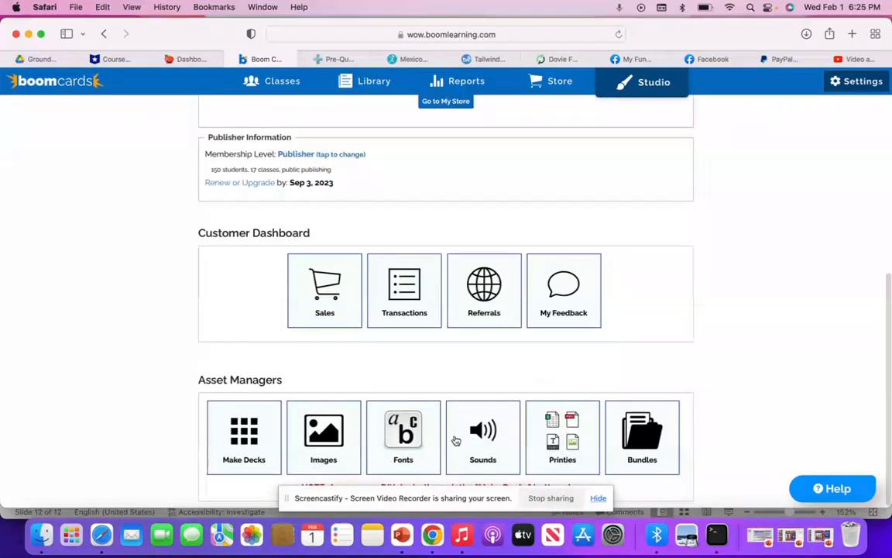
left_click(245, 438)
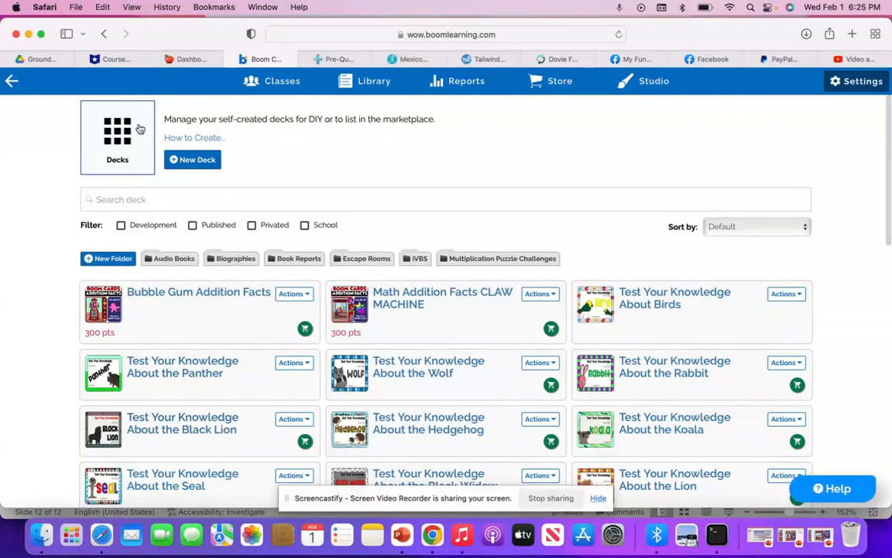
left_click(194, 161)
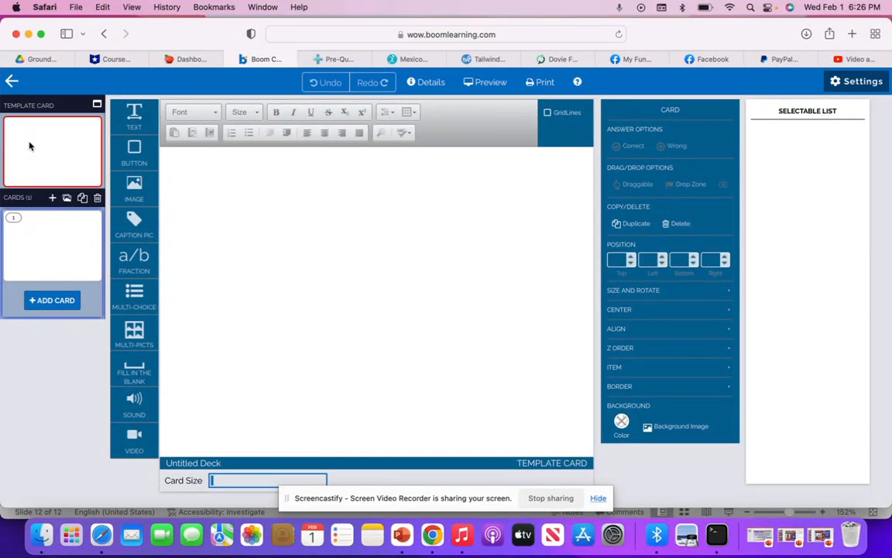
Step: Select card 1 and start creating new cards from background images, accepting the offer to use them
left_click(38, 238)
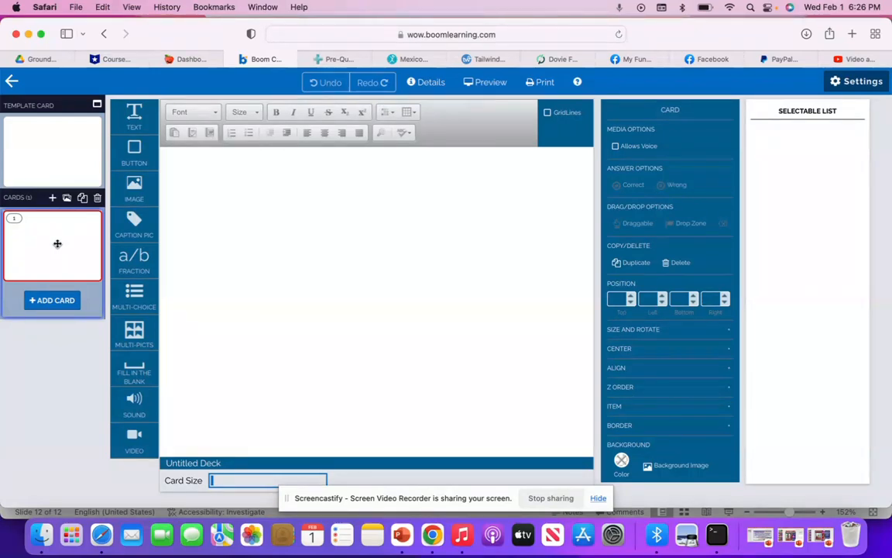
left_click(67, 200)
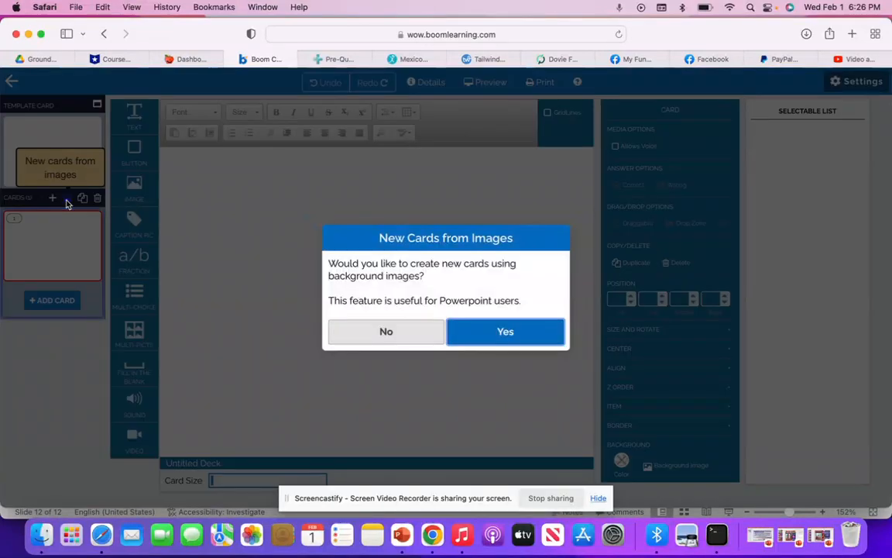
left_click(506, 331)
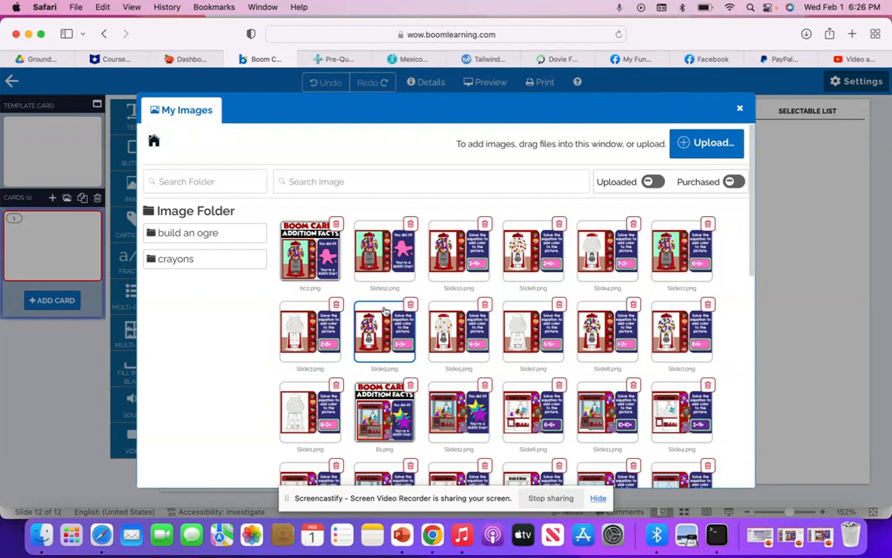
Step: Upload all twelve images, Slide1.png to Slide12.png, from the Boom Addition Prize Machine folder on the Desktop to My Images
left_click(714, 146)
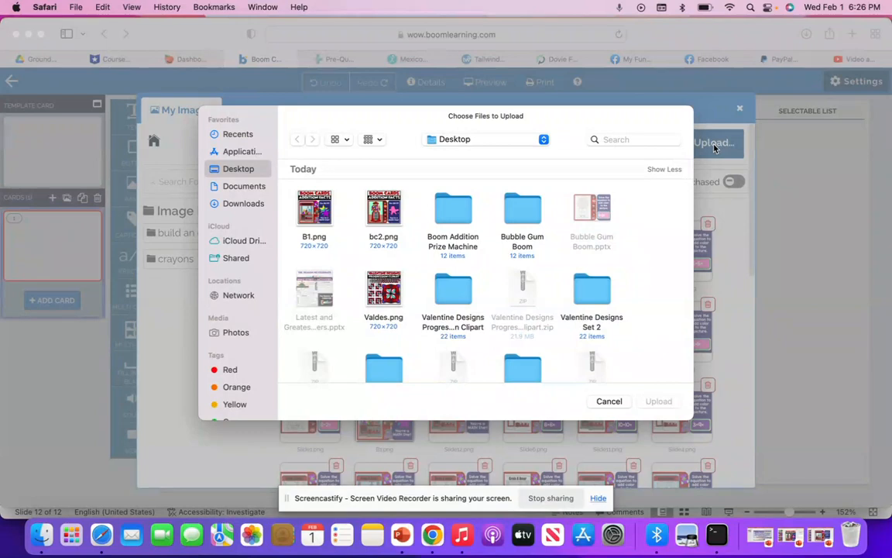
double_click(456, 211)
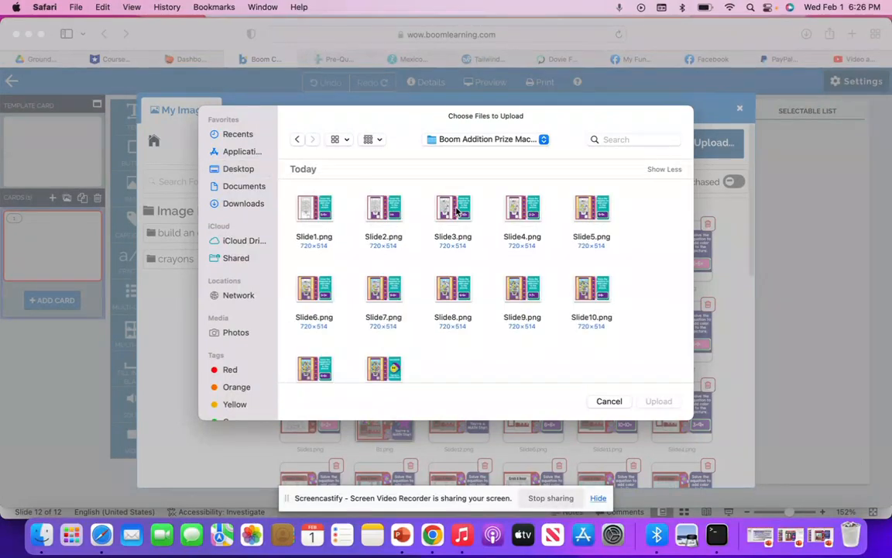
left_click_drag(287, 199, 657, 380)
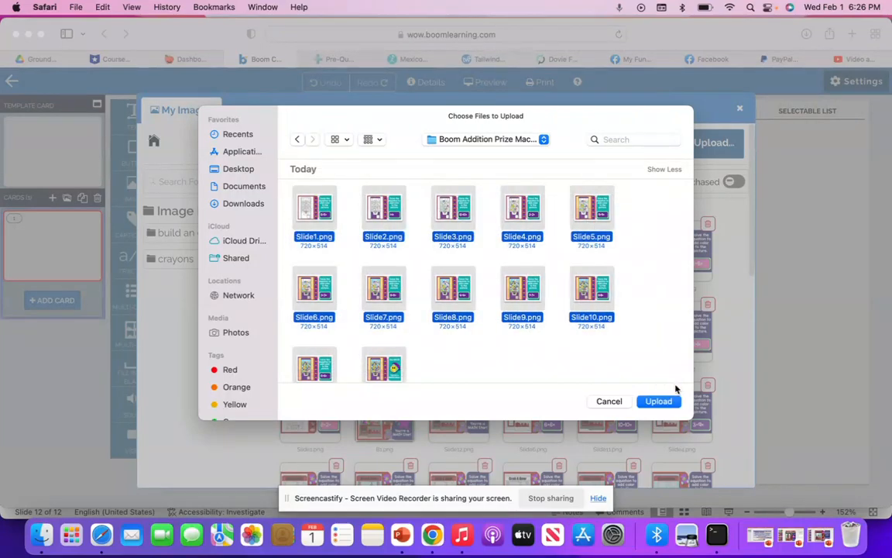
left_click(658, 401)
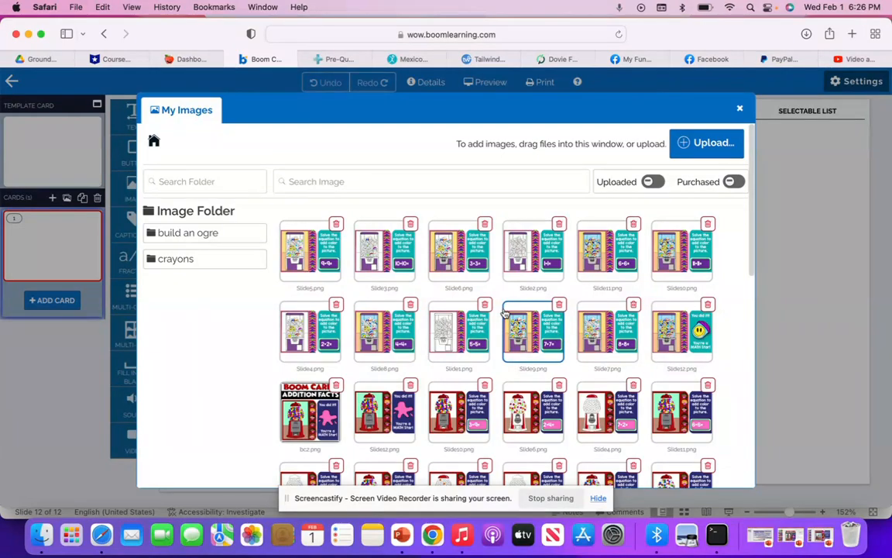
Step: Select all twelve prize machine images, Slide1.png to Slide12.png, in My Images and create new cards with them as backgrounds
scroll(567, 346, "up", 5)
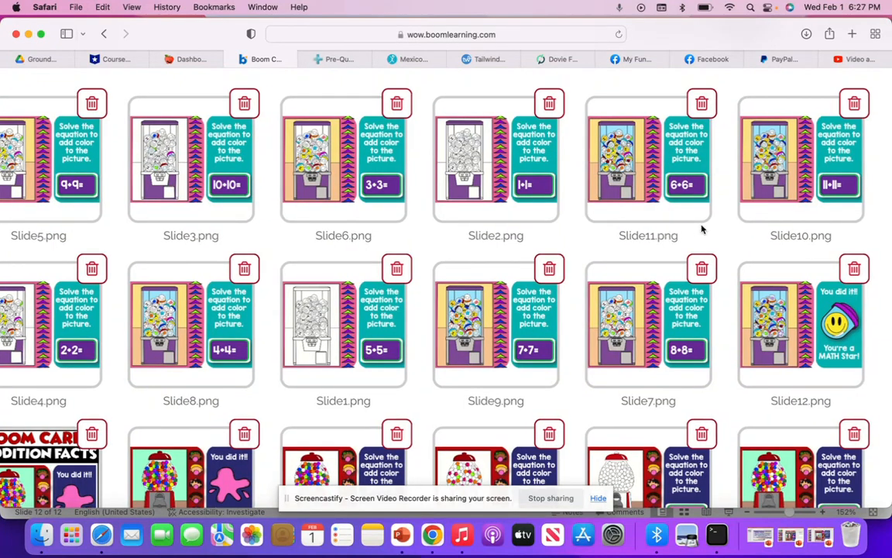
scroll(766, 207, "down", 1)
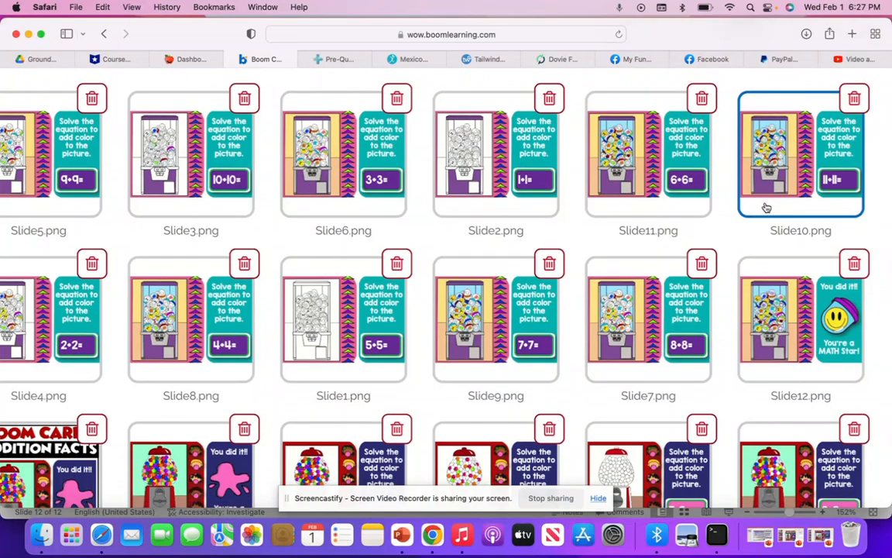
scroll(766, 207, "down", 3)
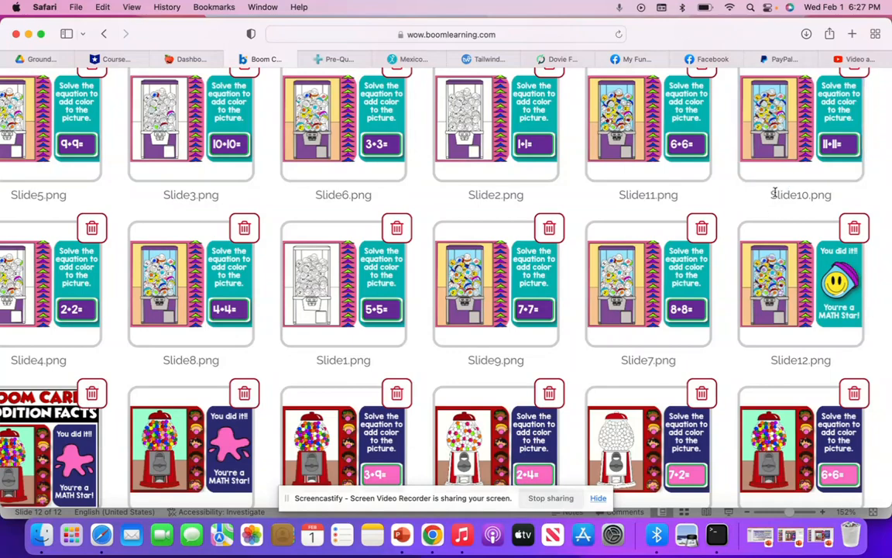
scroll(779, 185, "down", 2)
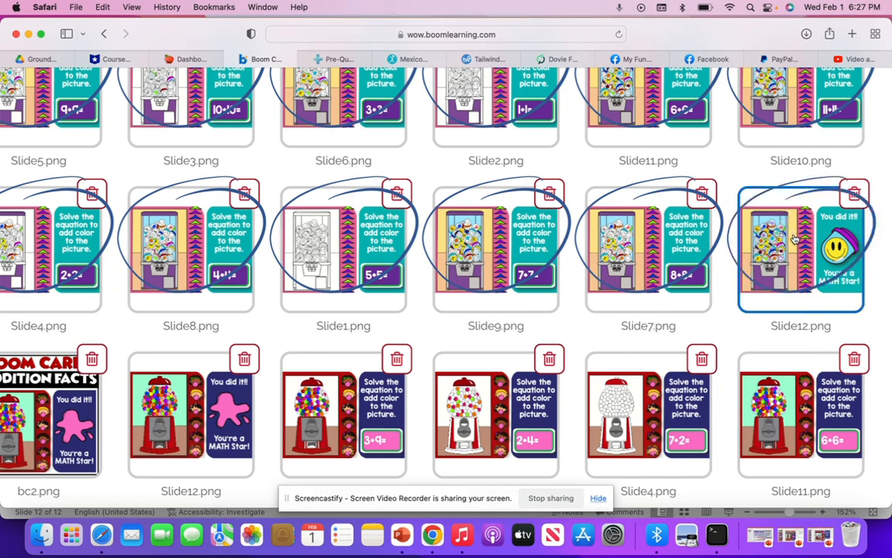
scroll(794, 239, "up", 2)
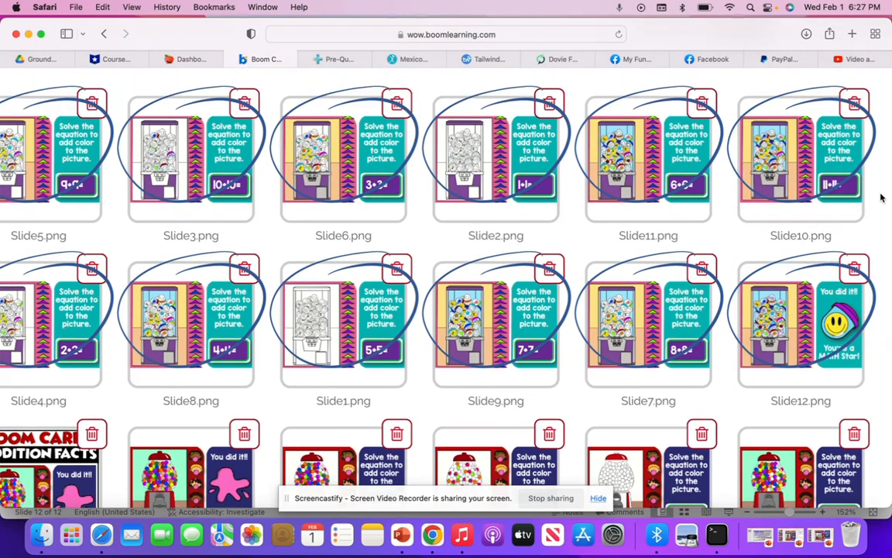
scroll(875, 140, "up", 5)
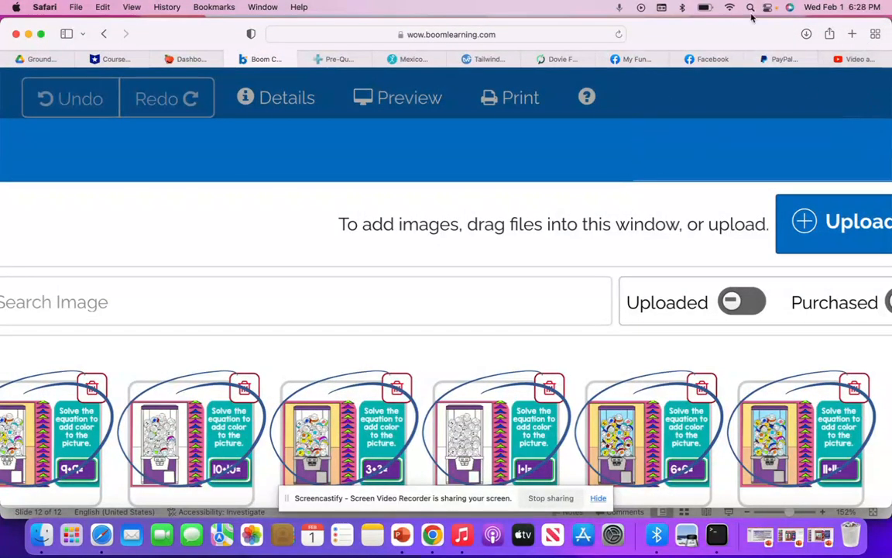
scroll(715, 122, "down", 5)
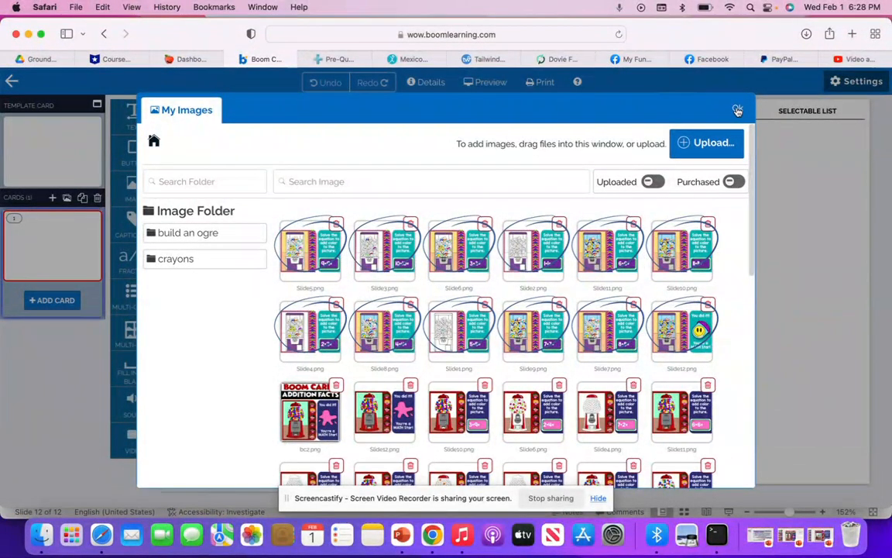
left_click(738, 111)
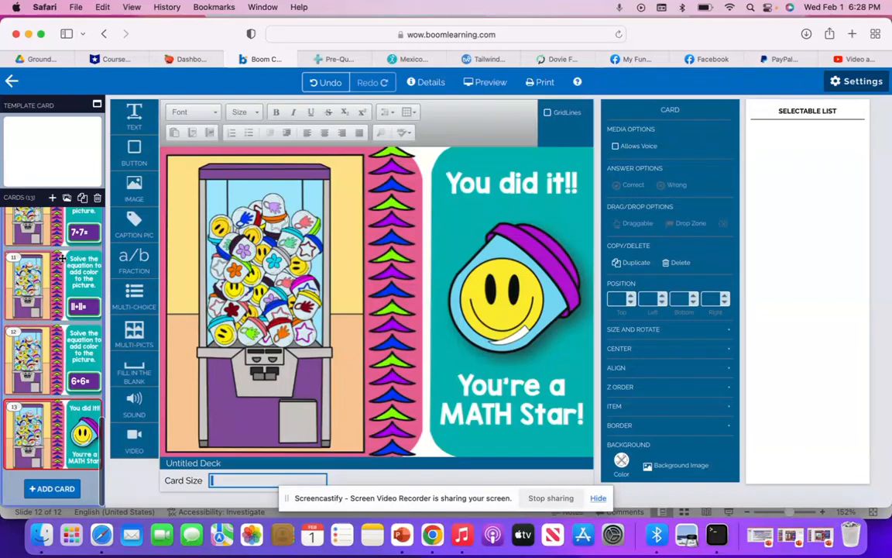
Step: Set Slide1.png, the uncolored machine with 5+5=, as the background image of the template card
scroll(62, 257, "up", 4)
scroll(62, 257, "up", 10)
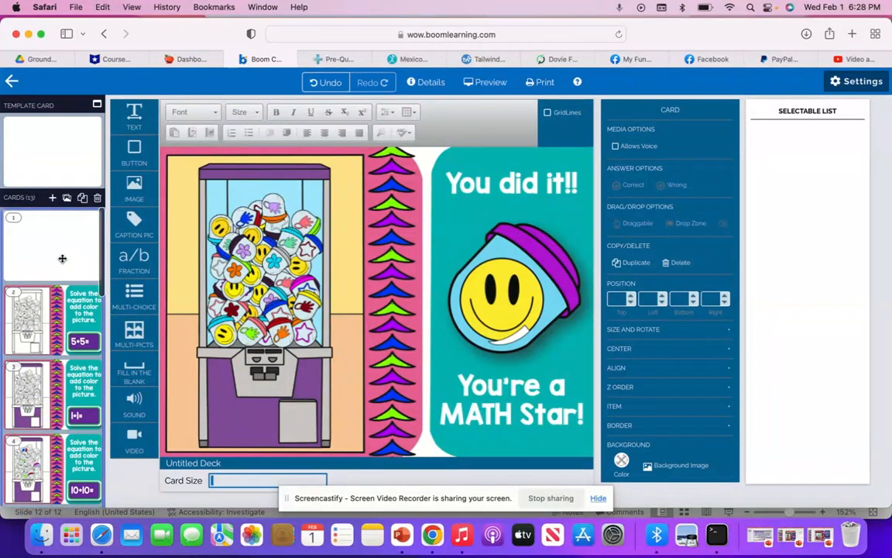
left_click(62, 258)
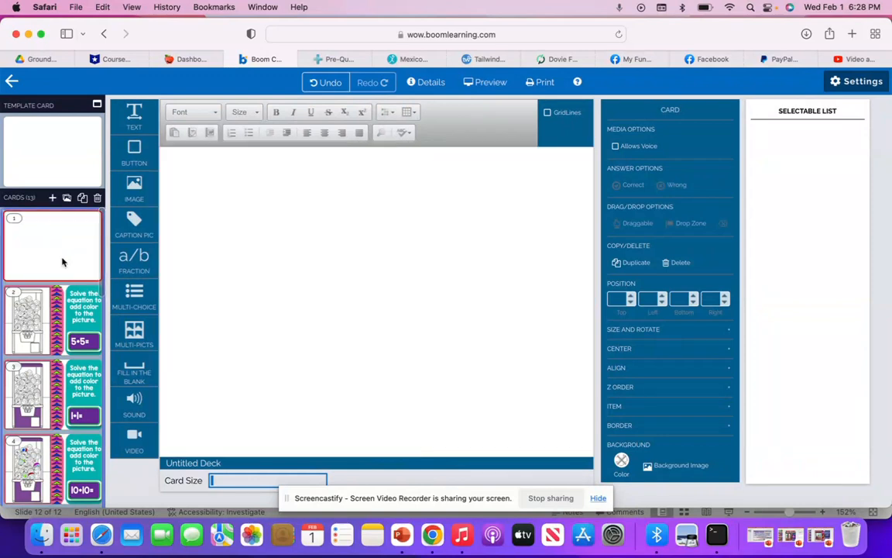
left_click(54, 132)
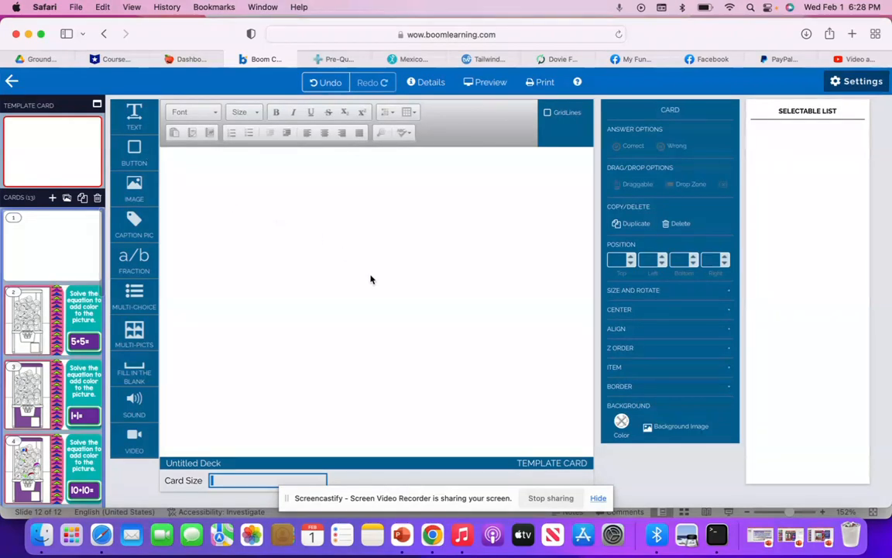
left_click(692, 434)
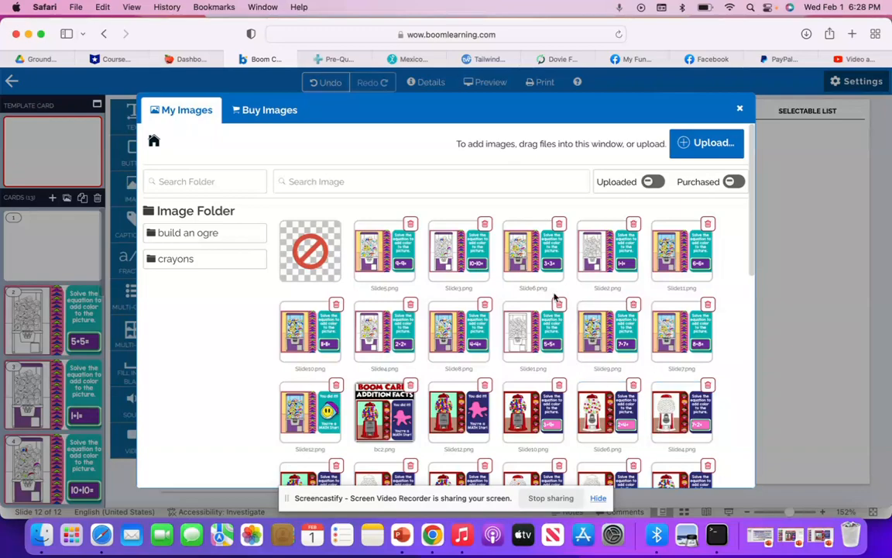
left_click(530, 326)
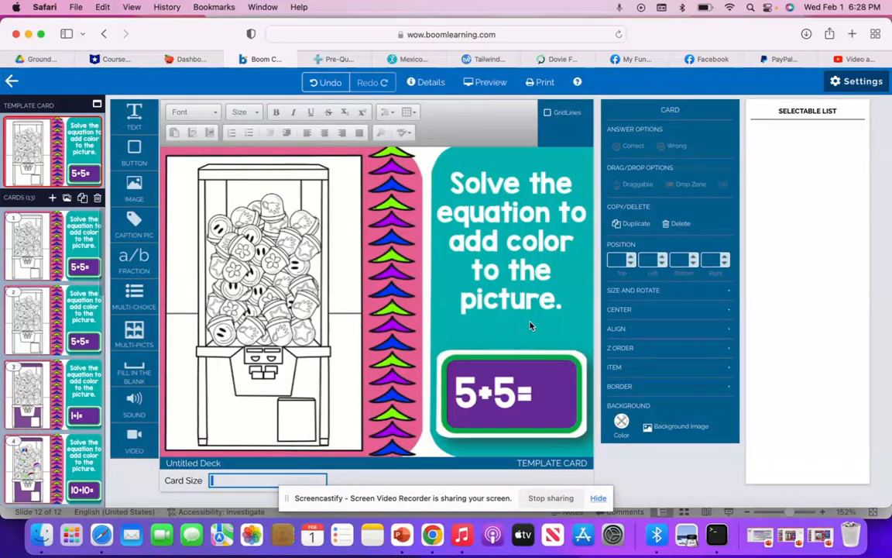
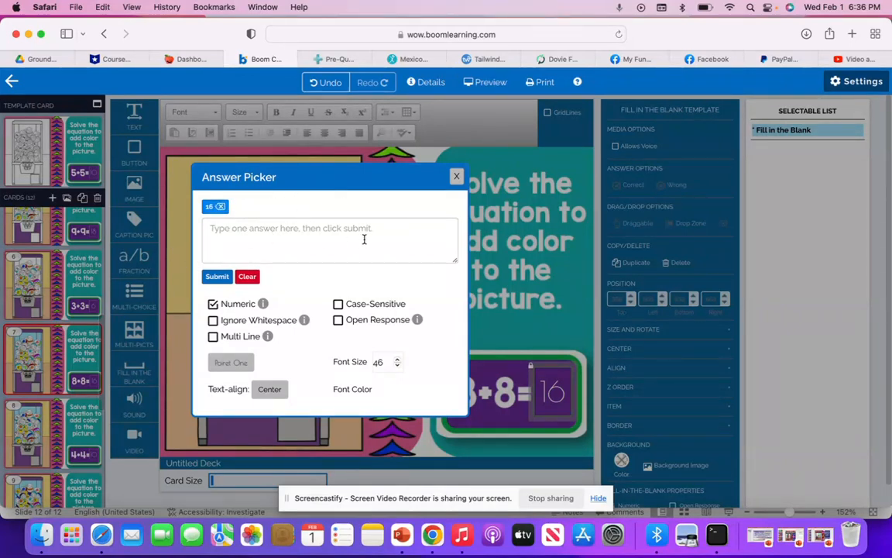
Step: Close card 7's answer picker and set the numeric fill-in-the-blank answer on card 8 (4+4=) to 8
left_click(456, 179)
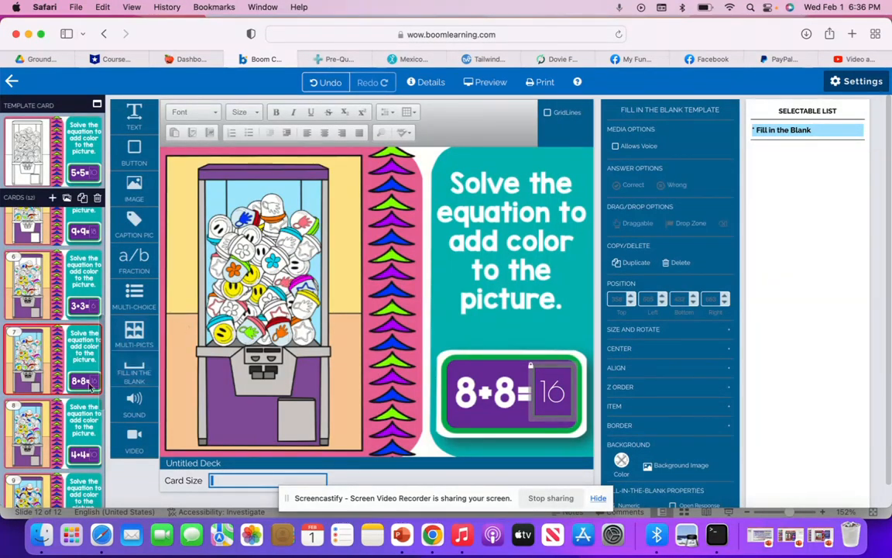
left_click(16, 447)
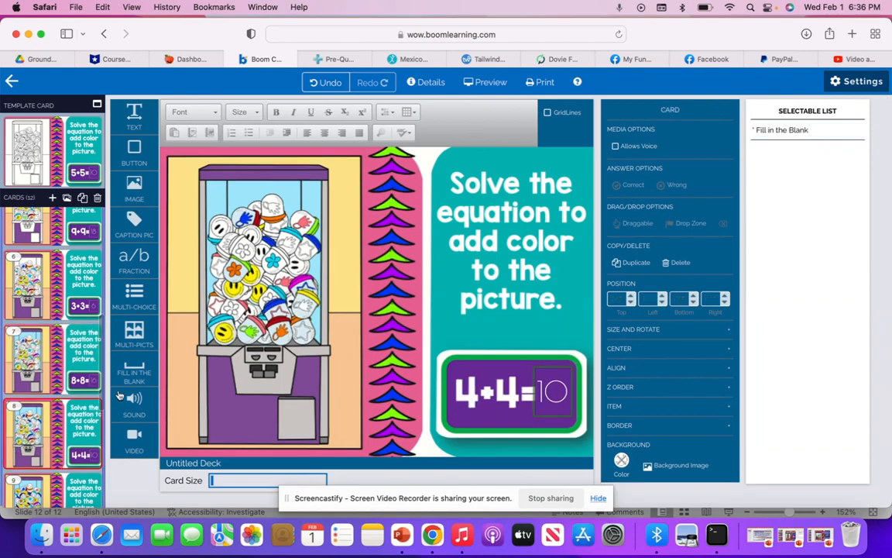
left_click(549, 395)
double_click(548, 396)
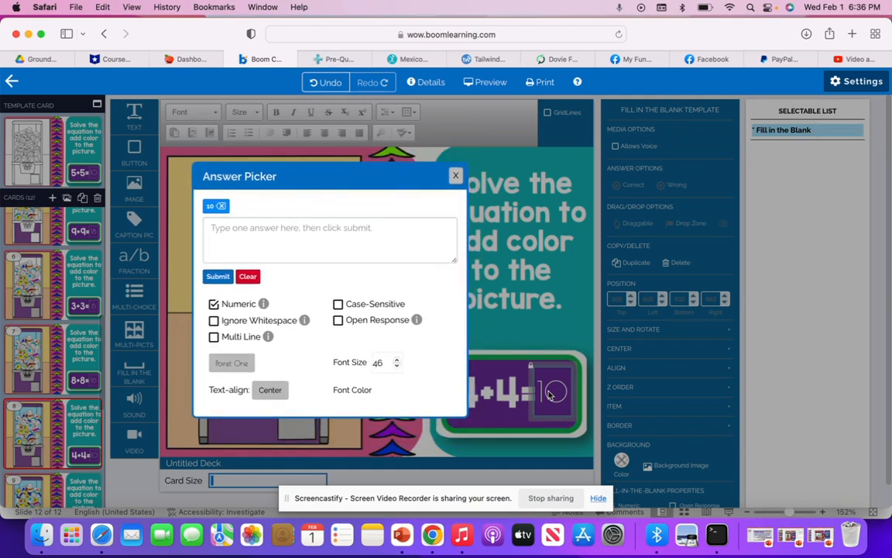
left_click(221, 208)
left_click(211, 210)
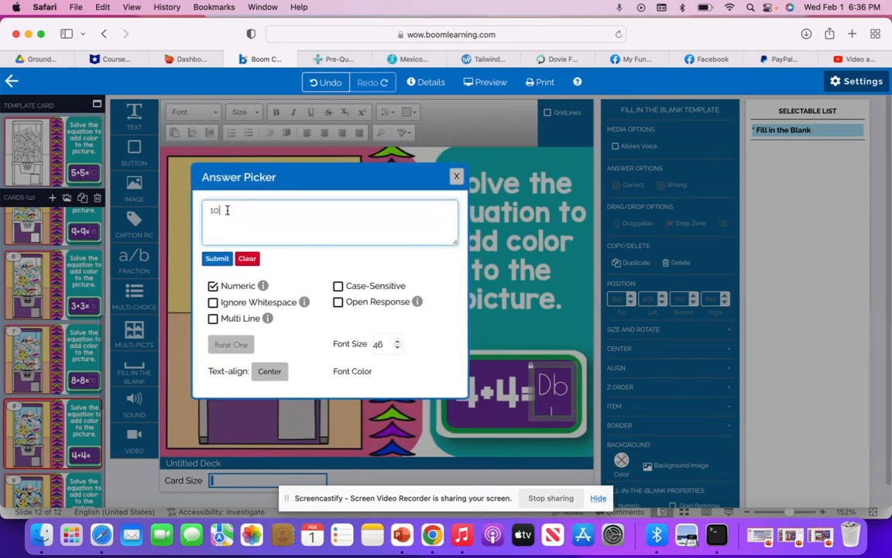
key("BackSpace")
type("8")
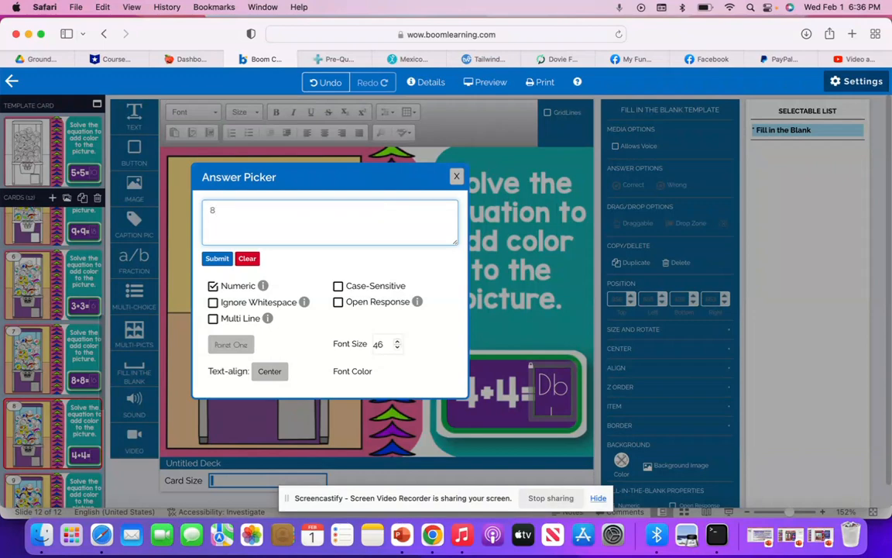
left_click(219, 258)
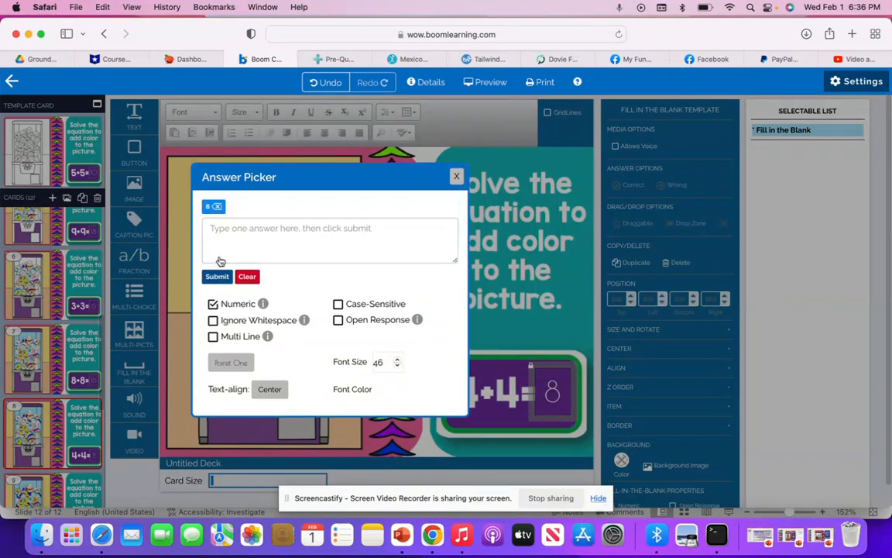
left_click(456, 176)
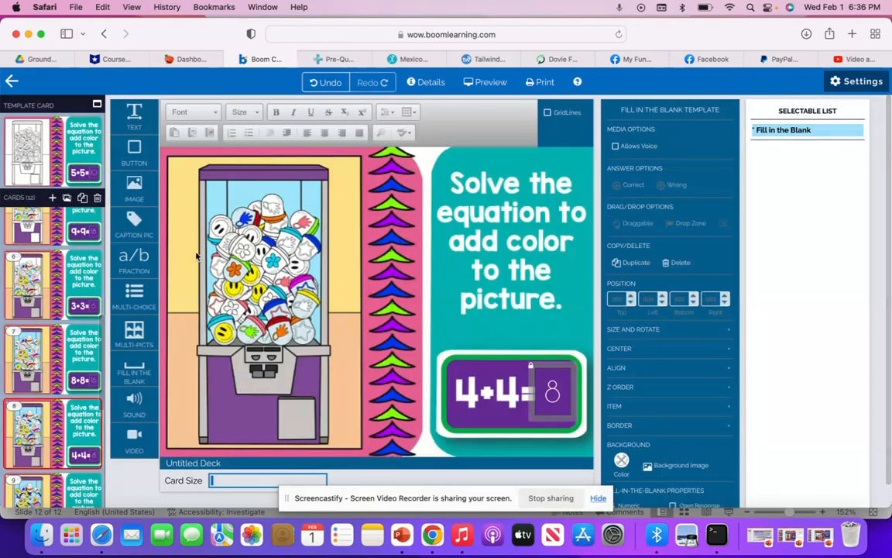
Step: Set the numeric fill-in-the-blank answer on card 9 (7+7=) to 14
left_click(37, 452)
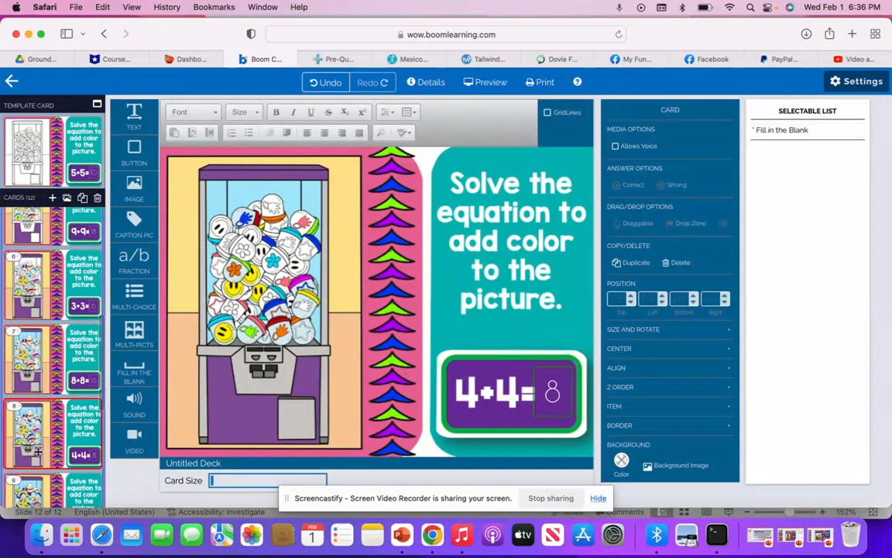
scroll(50, 350, "down", 5)
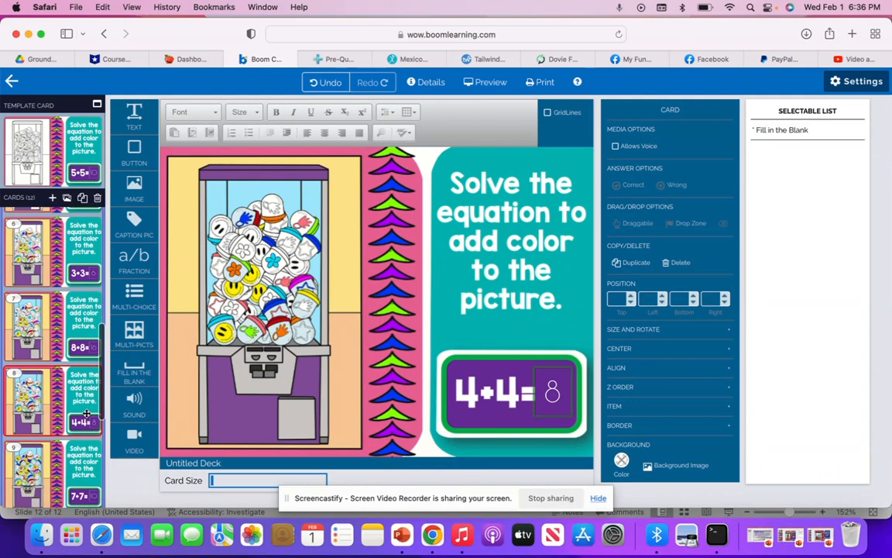
left_click(51, 350)
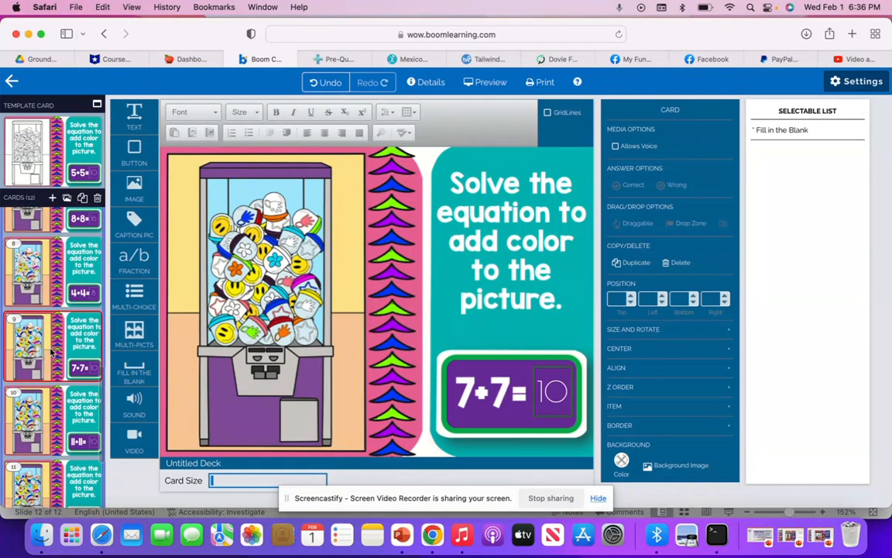
left_click(554, 394)
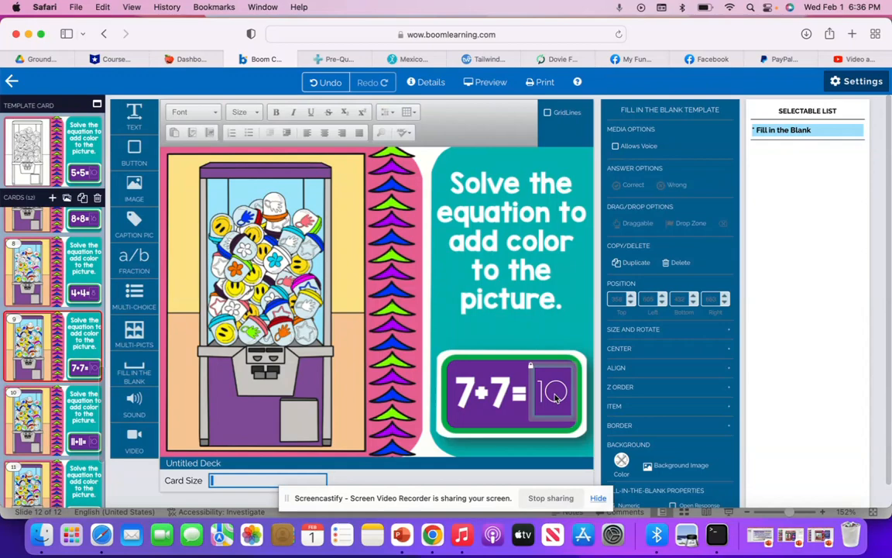
double_click(554, 393)
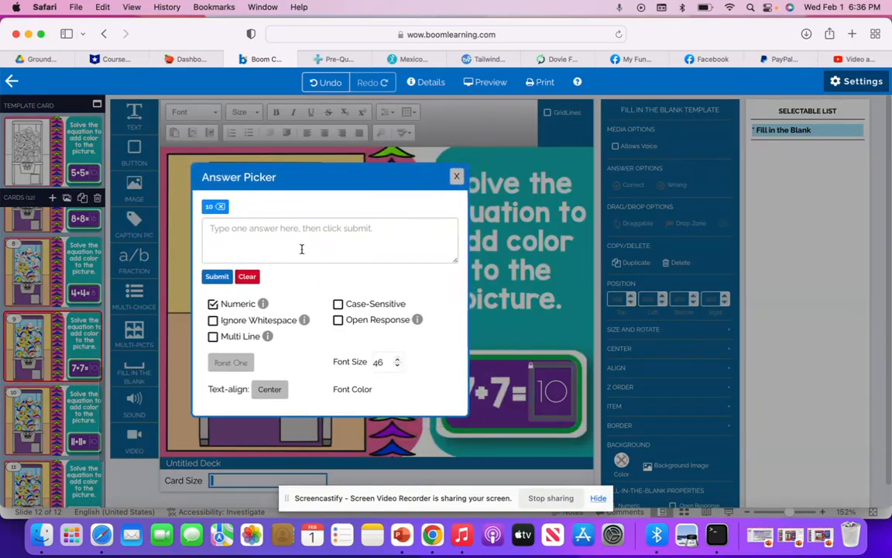
left_click(211, 206)
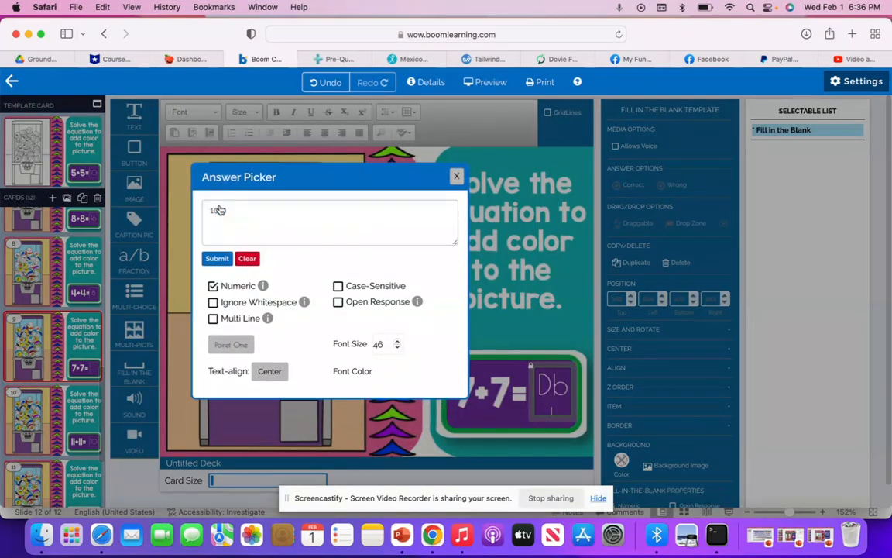
left_click(238, 213)
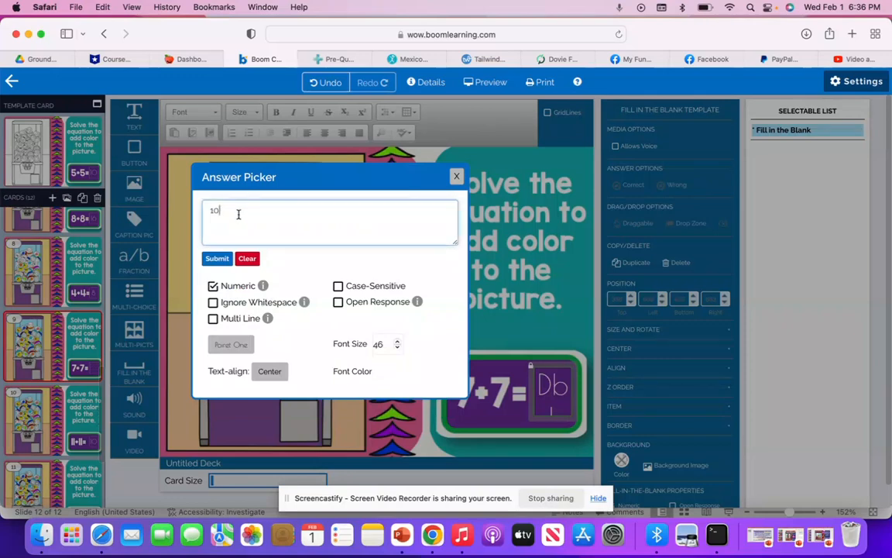
key("BackSpace")
type("4")
key("Return")
left_click(216, 259)
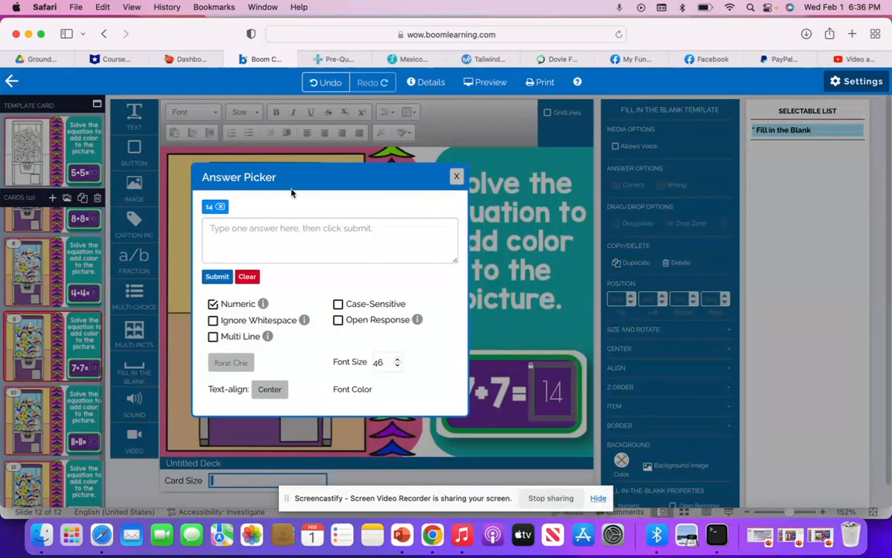
left_click(458, 177)
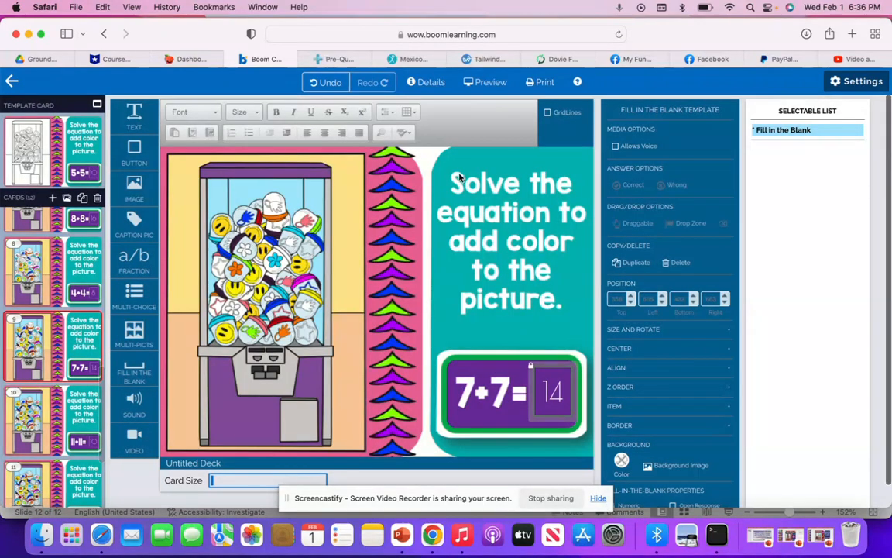
Step: Set the numeric fill-in-the-blank answer on card 10 (11+11=) to 22
left_click(46, 430)
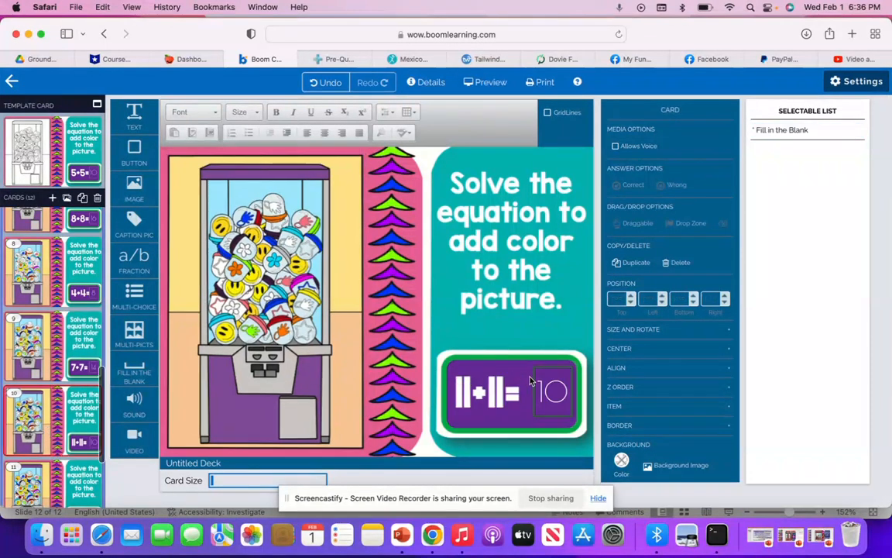
left_click(562, 395)
double_click(562, 395)
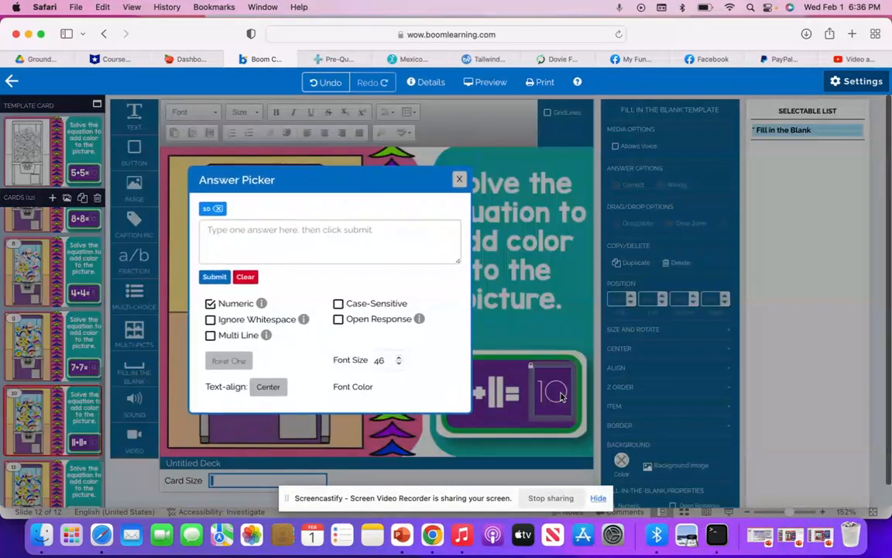
left_click(221, 207)
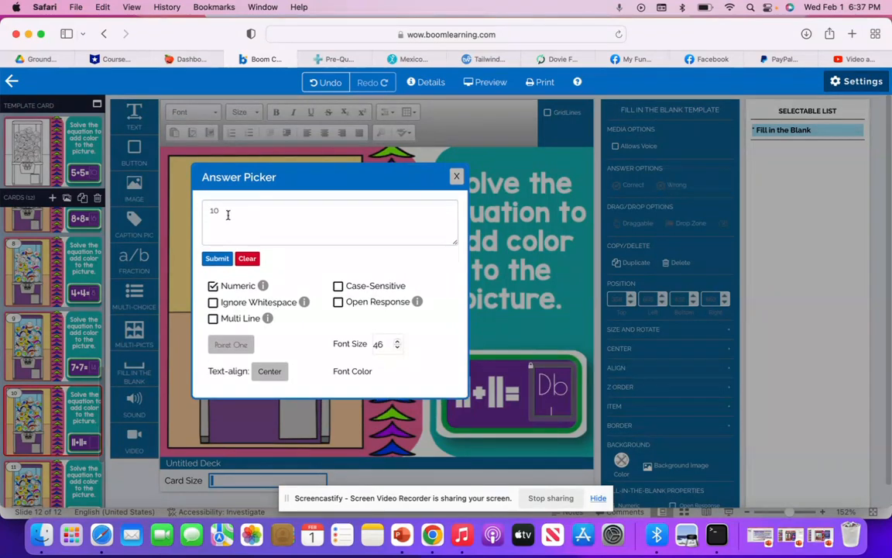
left_click(226, 212)
key("BackSpace")
key("BackSpace")
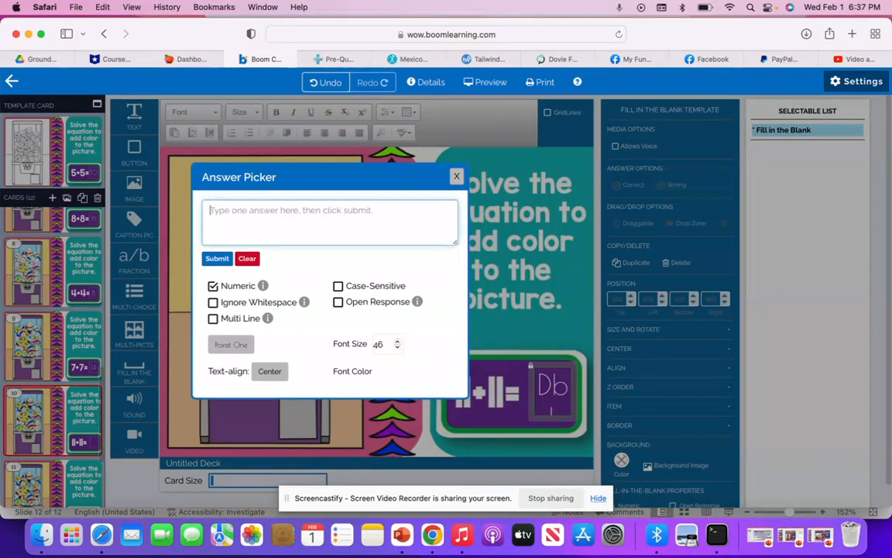
type("22")
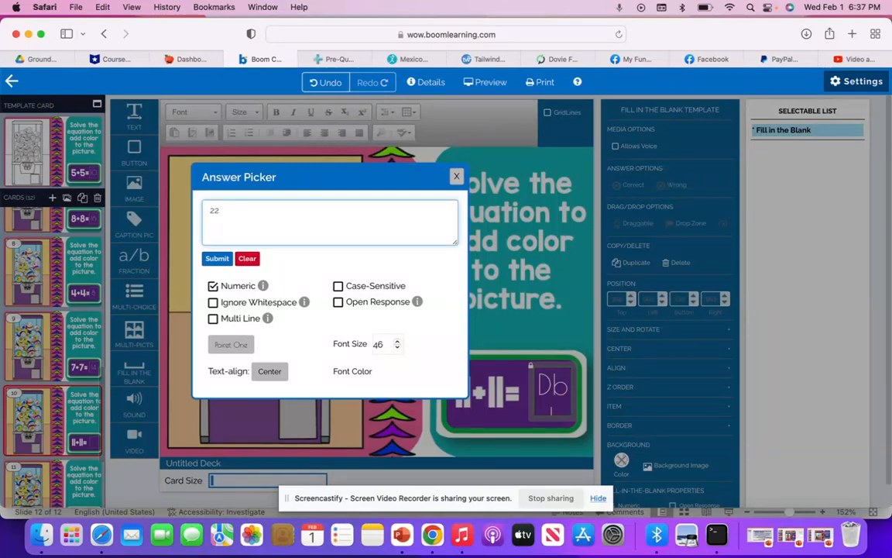
left_click(216, 258)
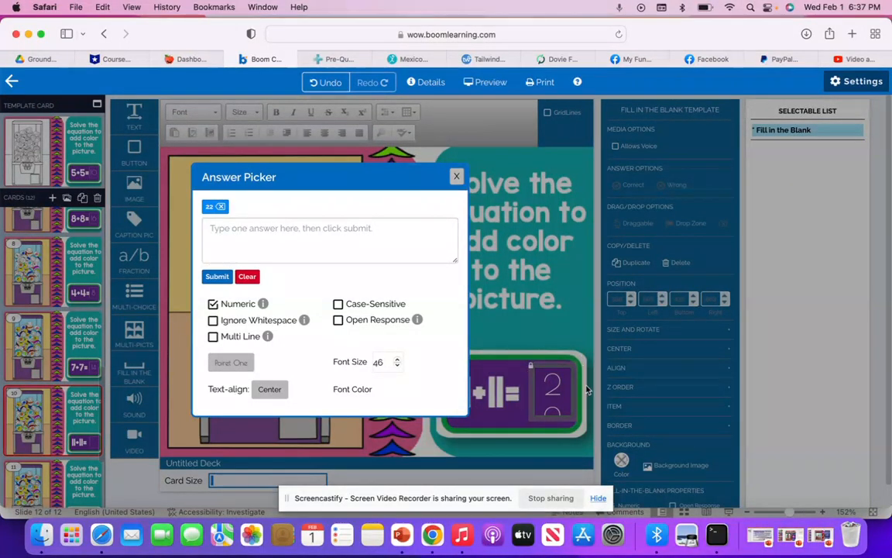
Step: Reduce the font size of card 10's answer to 43 and close the answer picker
left_click(397, 366)
left_click(398, 366)
left_click(397, 365)
left_click(398, 365)
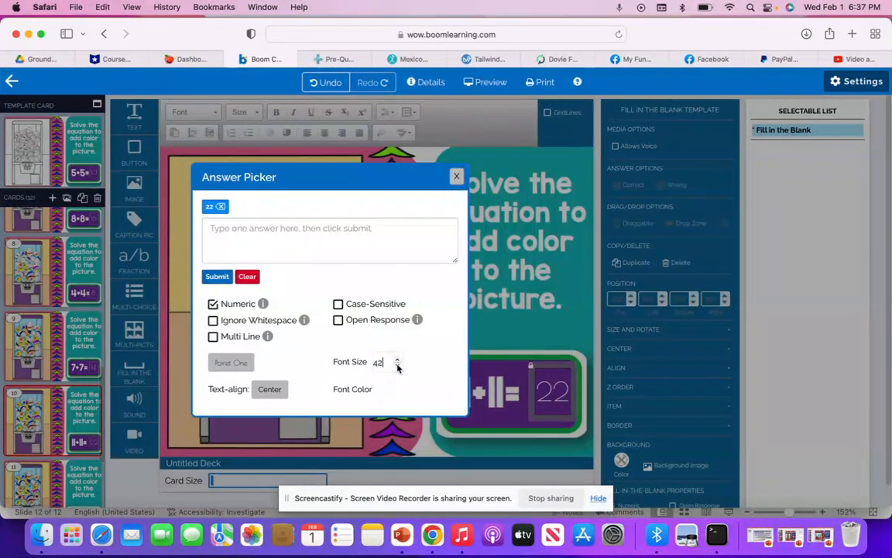
left_click(398, 362)
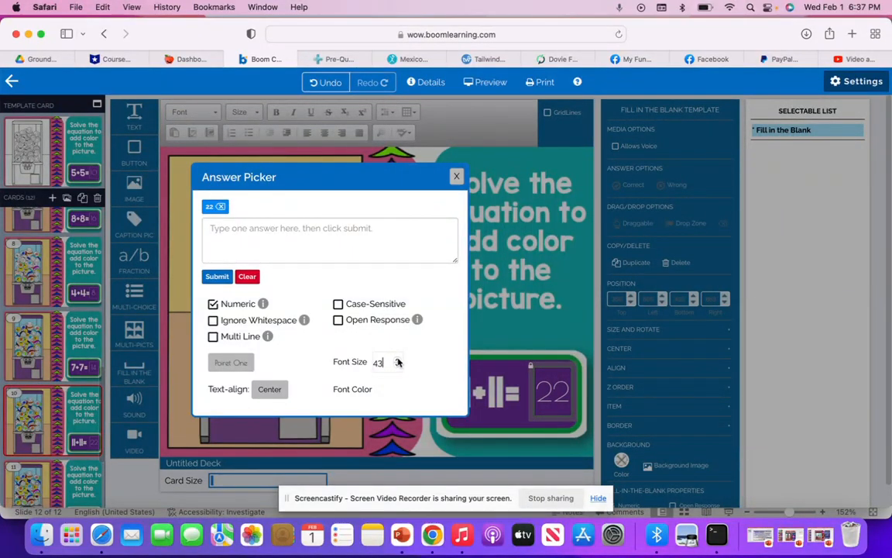
left_click(458, 178)
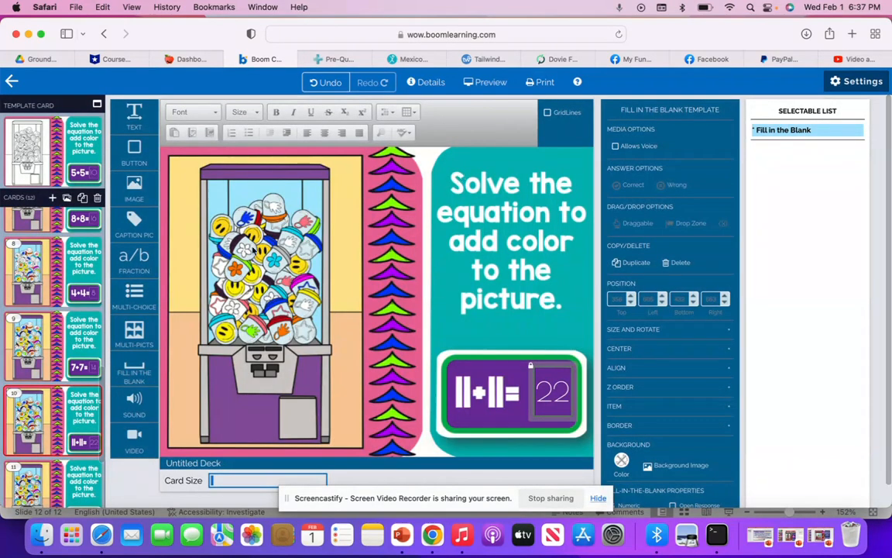
Step: Set the numeric fill-in-the-blank answer on card 11 (6+6=) to 12
scroll(54, 348, "down", 2)
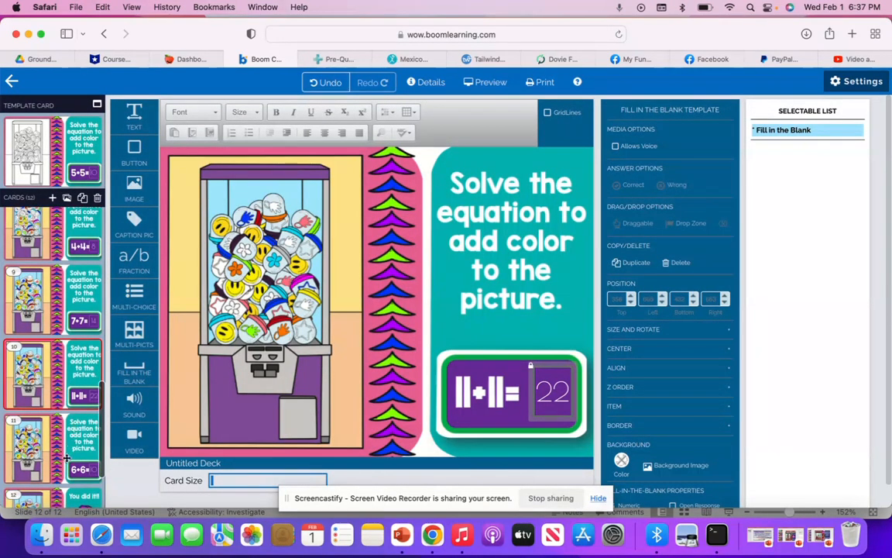
left_click(69, 465)
left_click(565, 392)
double_click(565, 392)
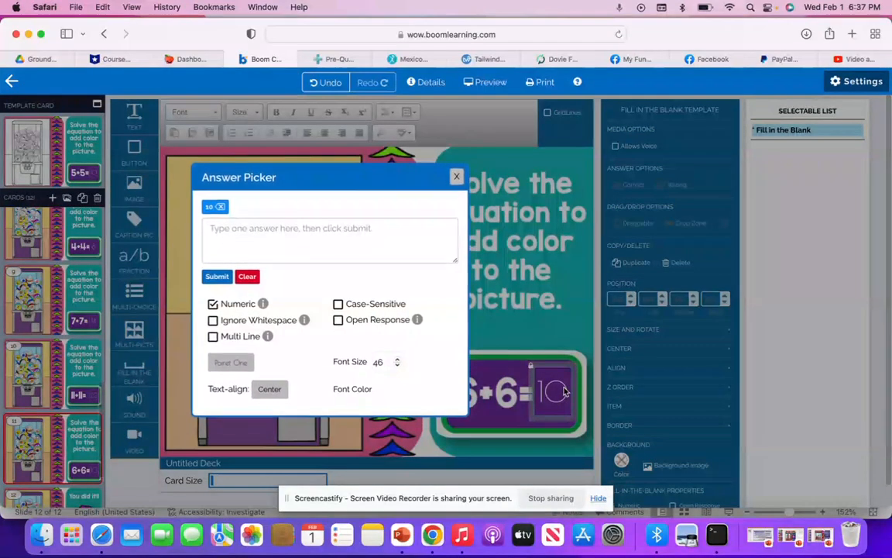
left_click(220, 208)
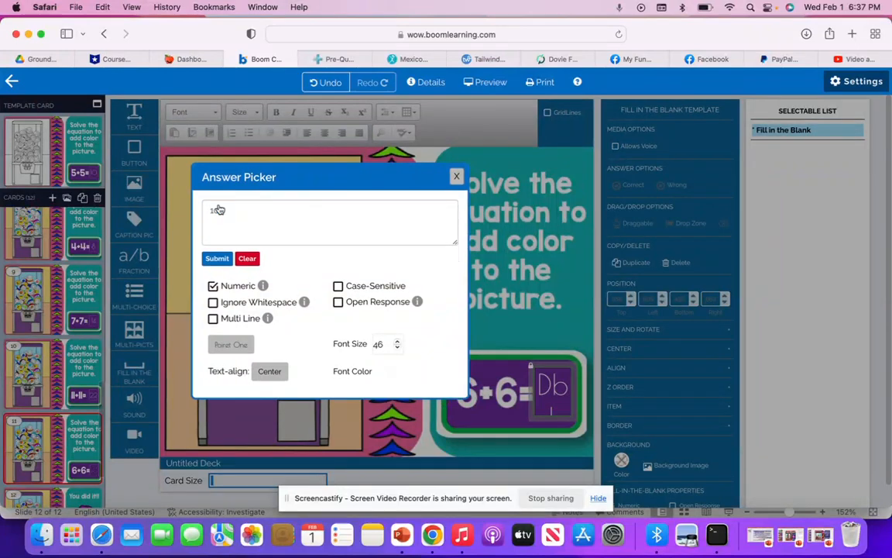
key("BackSpace")
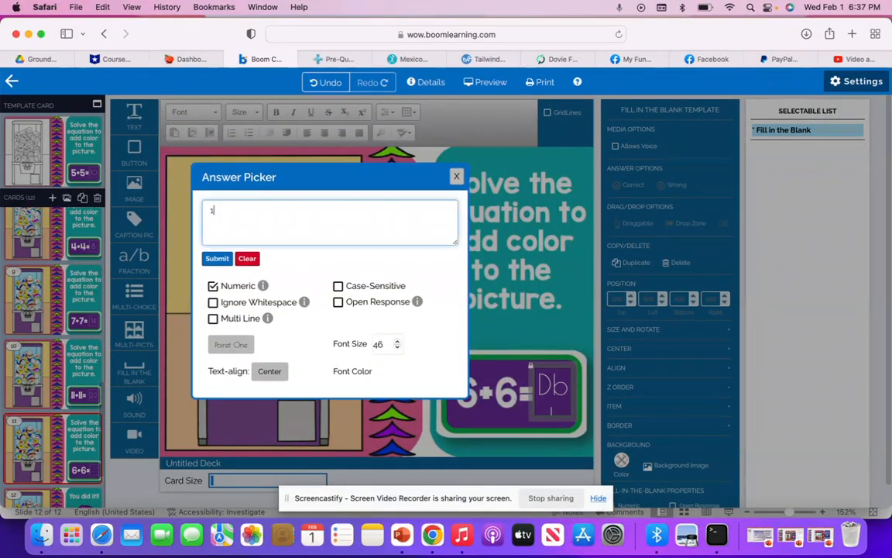
type("2")
left_click(216, 258)
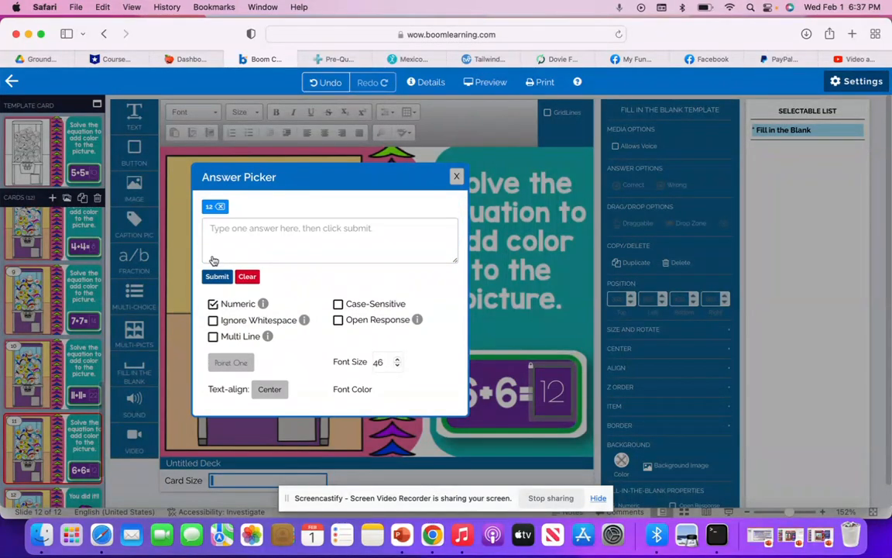
left_click(456, 177)
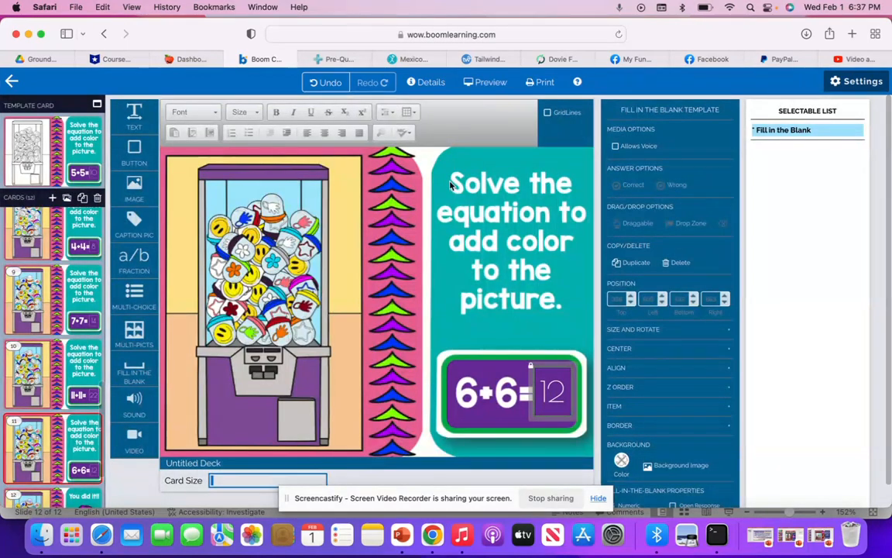
Step: Delete the inherited fill-in-the-blank box from card 12, the "You did it!!" card
scroll(74, 418, "down", 3)
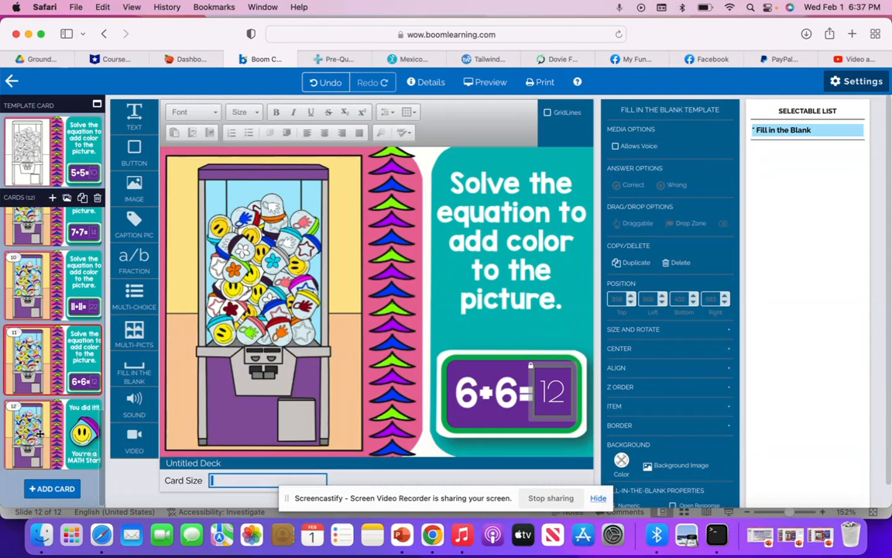
left_click(39, 433)
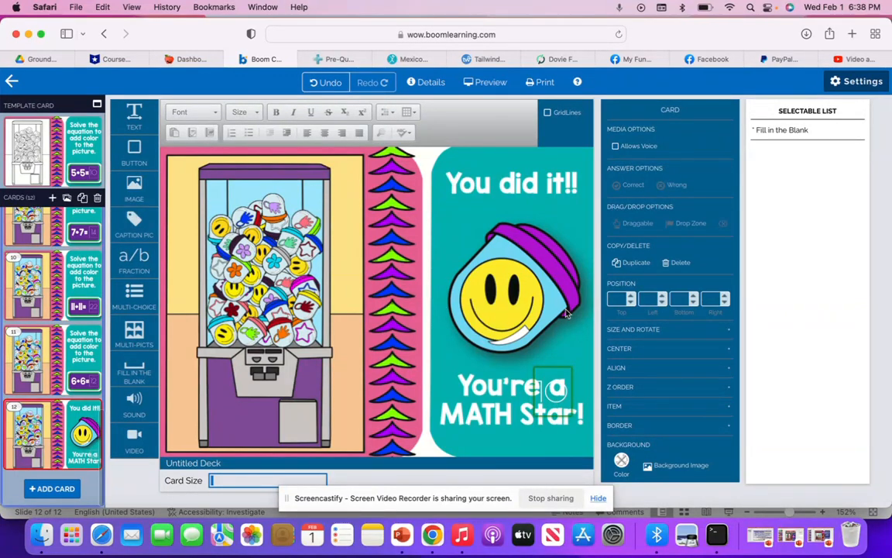
left_click(563, 380)
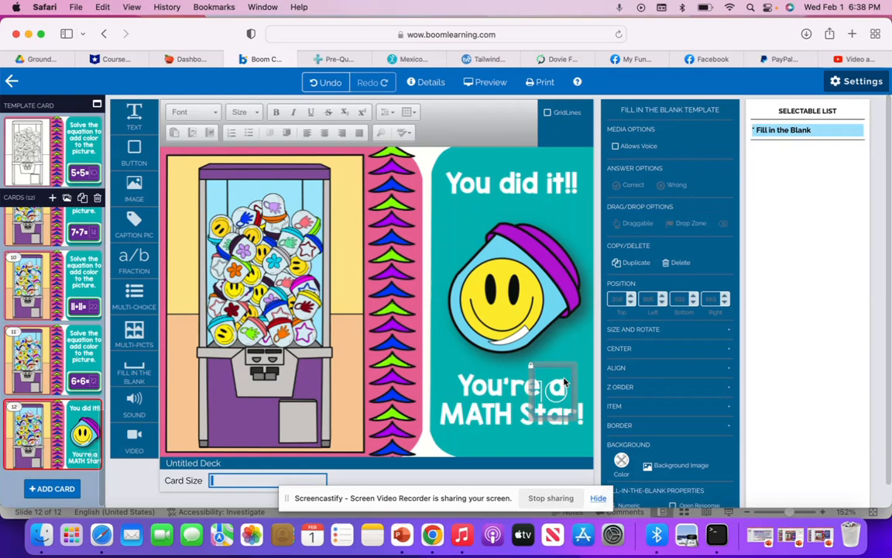
left_click(680, 263)
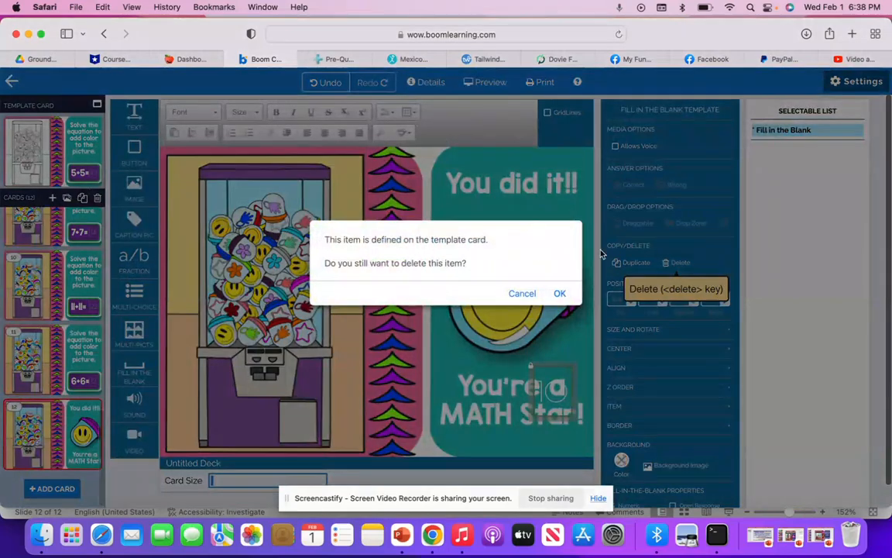
left_click(559, 295)
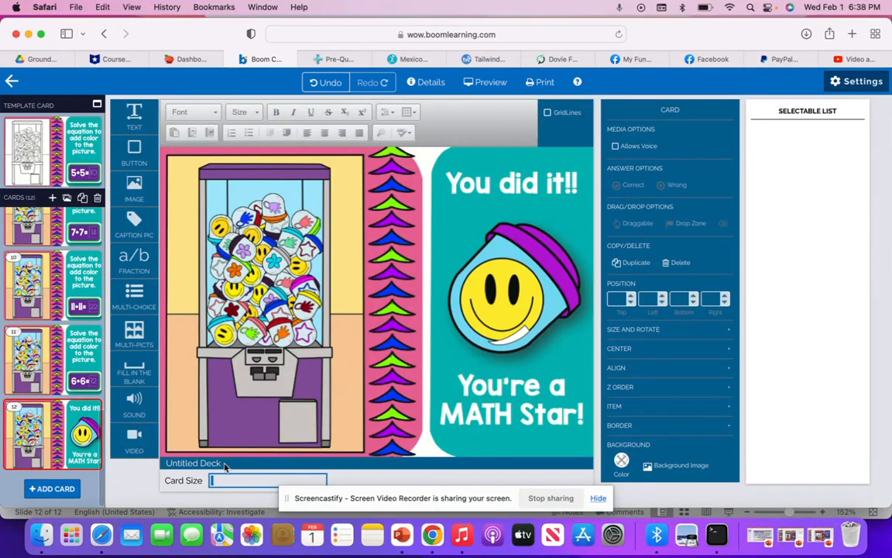
Step: Rename the untitled deck to "Addition Facts Prize Machine" in its deck details
left_click(194, 463)
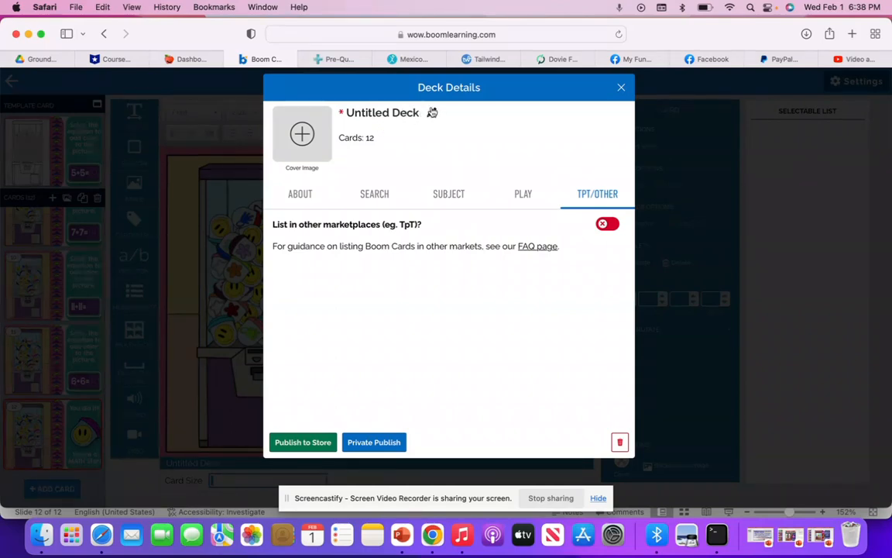
left_click(433, 112)
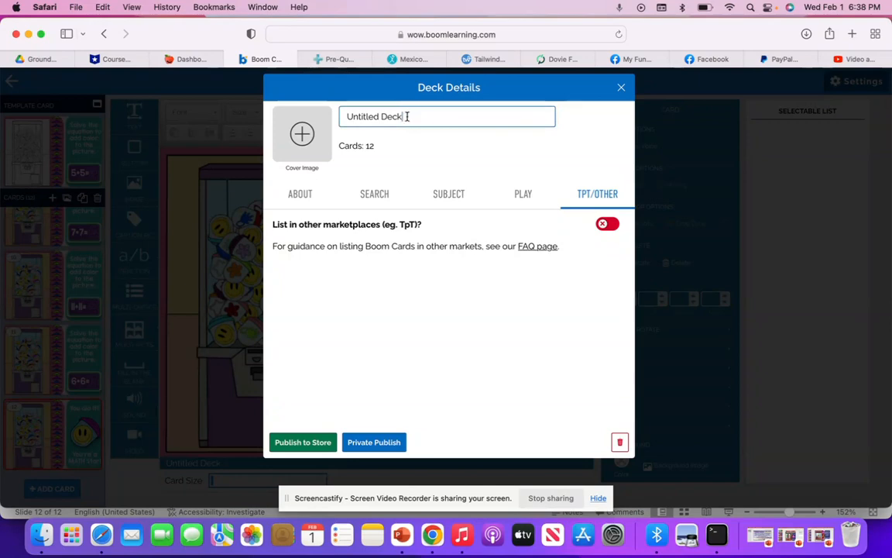
left_click_drag(404, 116, 349, 115)
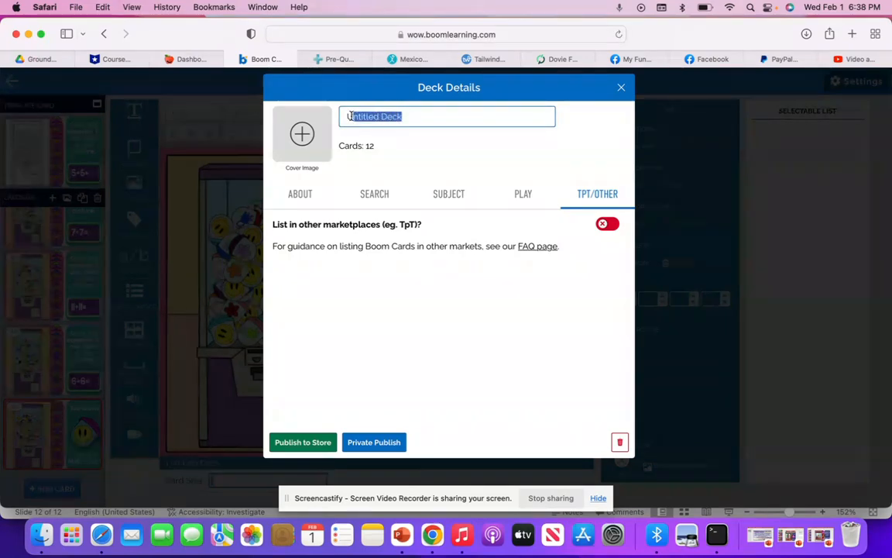
type("A")
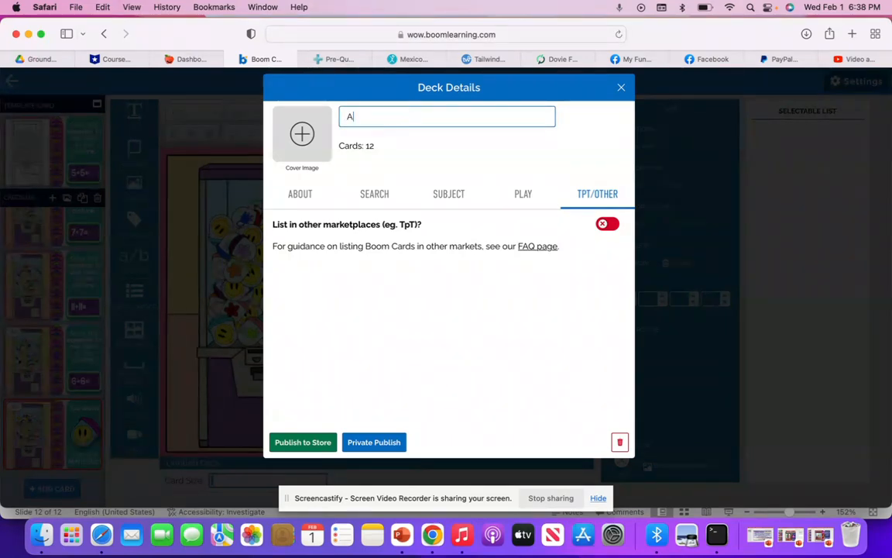
type("ddition Facts")
type("Prize Machine")
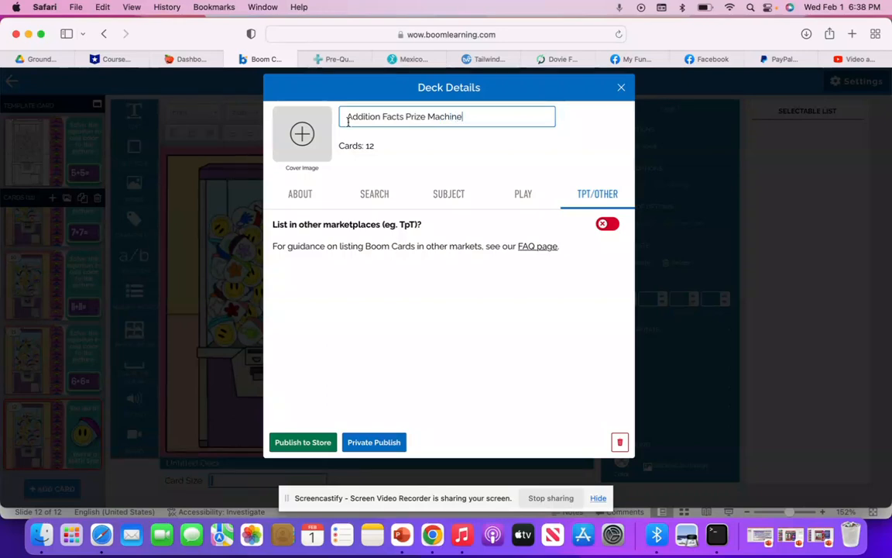
key("Return")
Step: Open the image library for the deck's cover image and look through the Desktop files available for upload
left_click(301, 134)
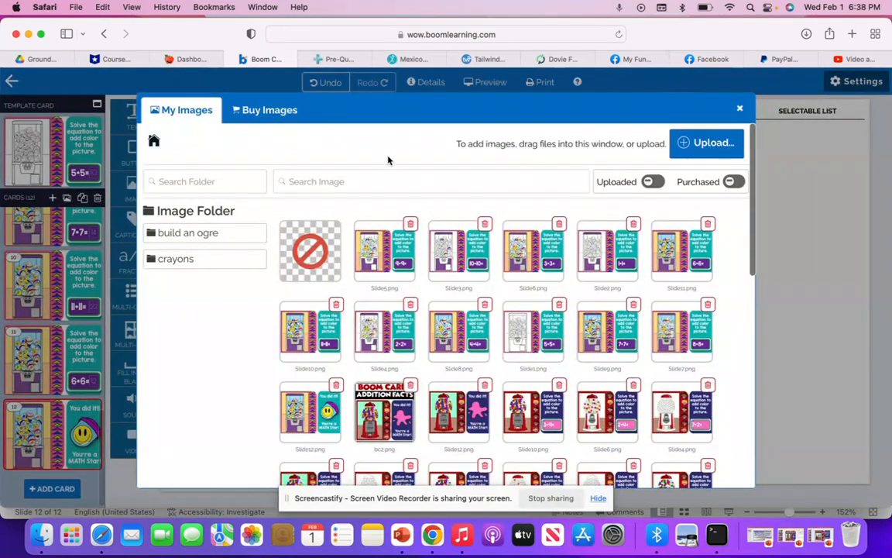
left_click(713, 144)
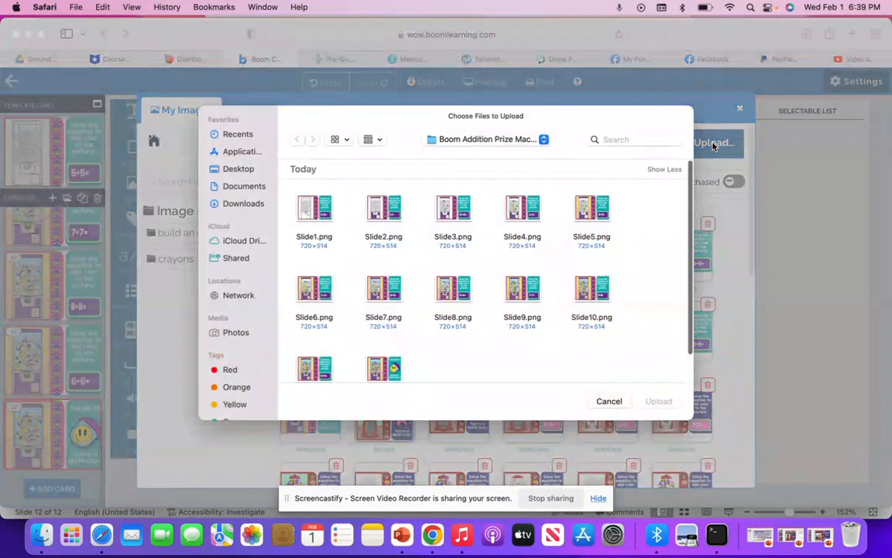
left_click(247, 169)
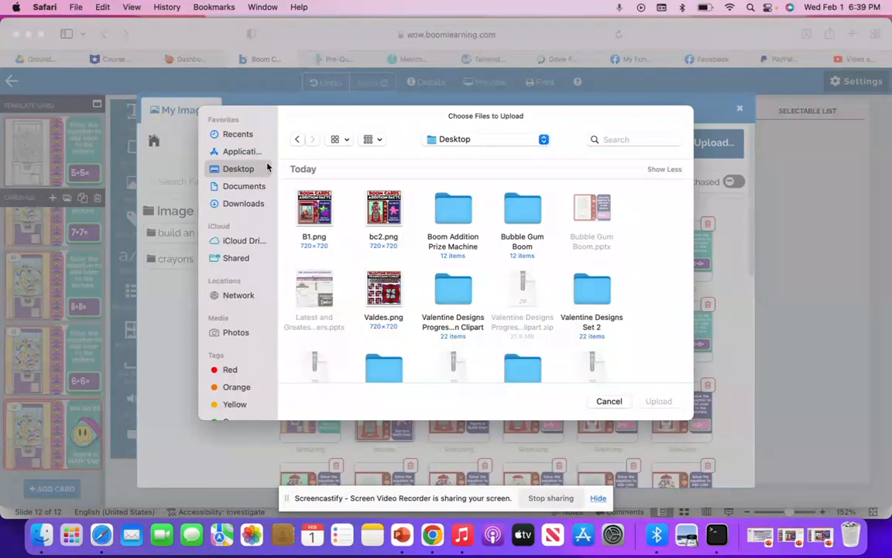
left_click(610, 401)
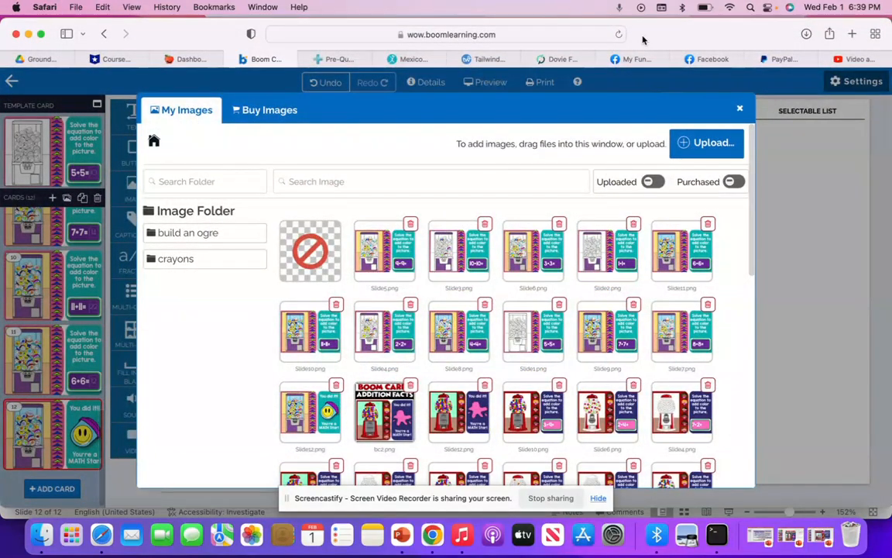
Step: Switch to the "Latest and Greatest Covers" presentation in PowerPoint and enlarge its window to fill the screen
left_click_drag(651, 34, 652, 84)
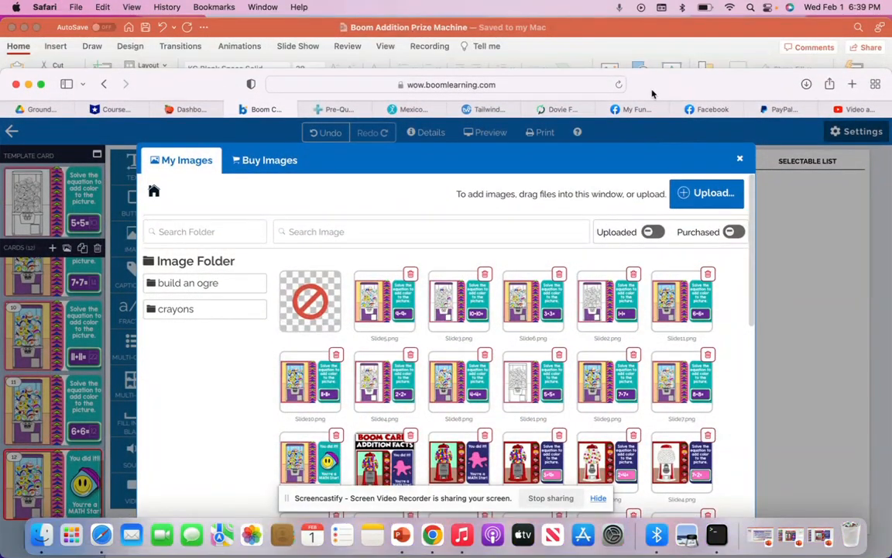
left_click(796, 539)
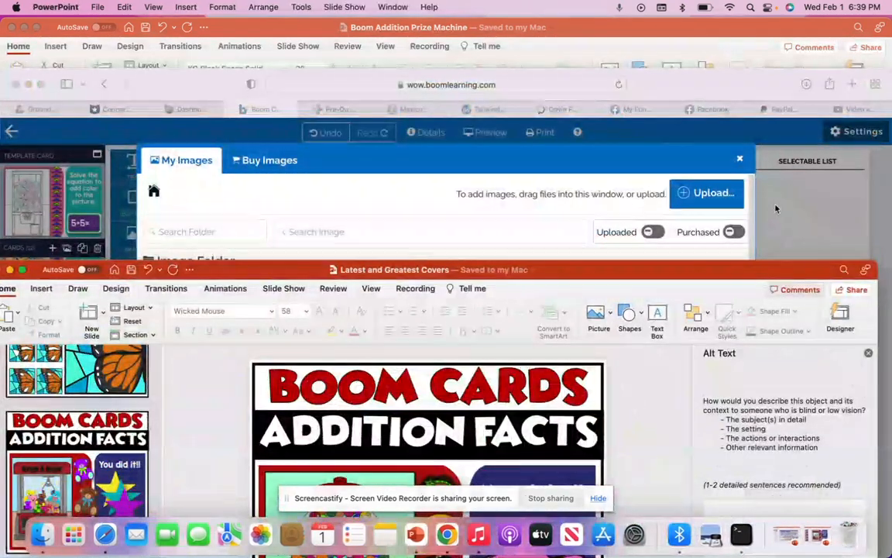
left_click_drag(766, 272, 765, 262)
double_click(765, 262)
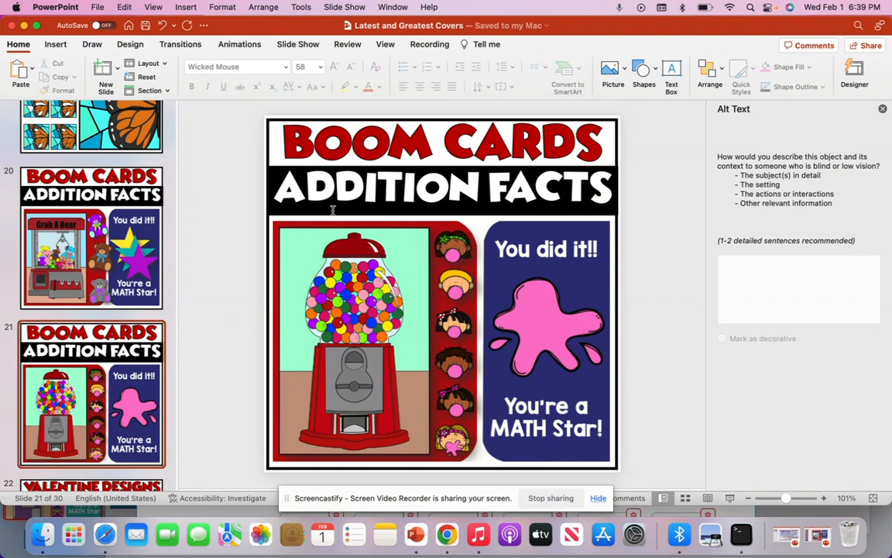
Step: Delete the gumball machine picture from slide 21, keeping the "BOOM CARDS" and "ADDITION FACTS" headings
left_click(284, 133)
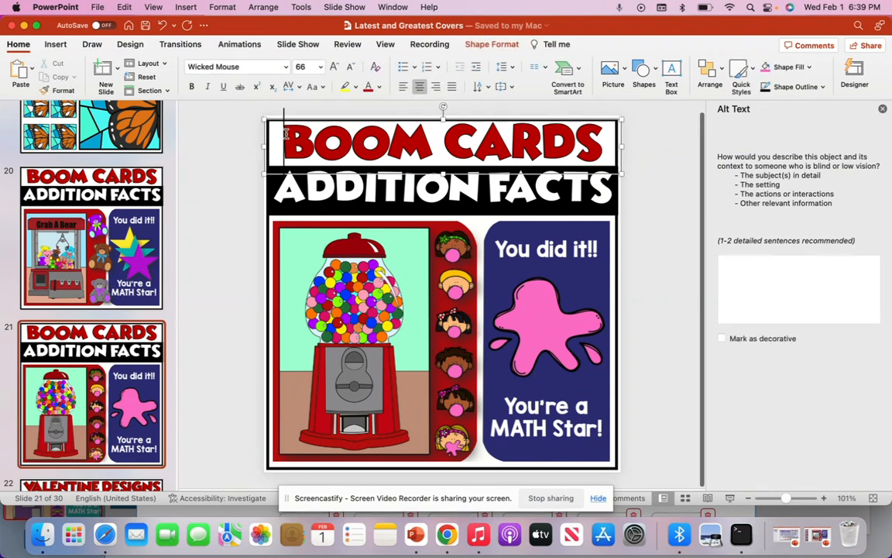
left_click(294, 198)
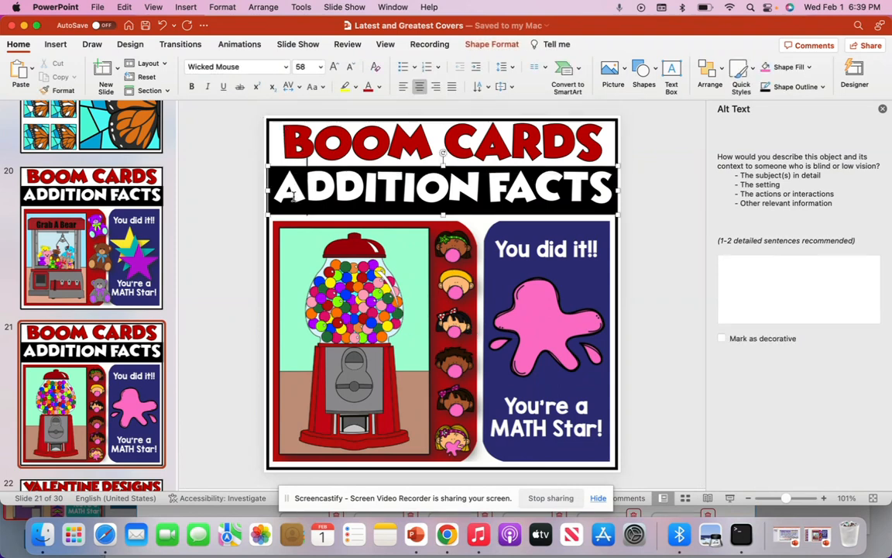
left_click(291, 272)
key("Delete")
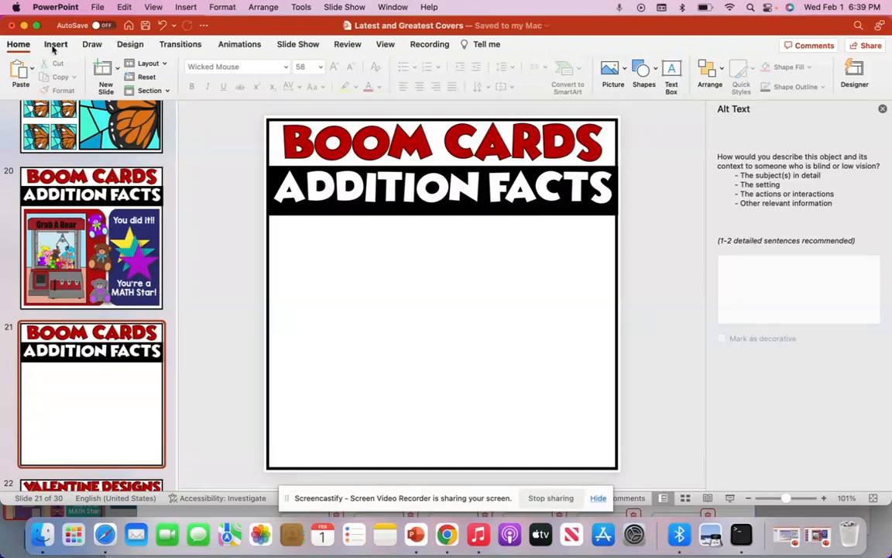
Step: Insert the picture Slide12.png from the Boom Addition Prize Machine folder on the Desktop onto slide 21
left_click(55, 47)
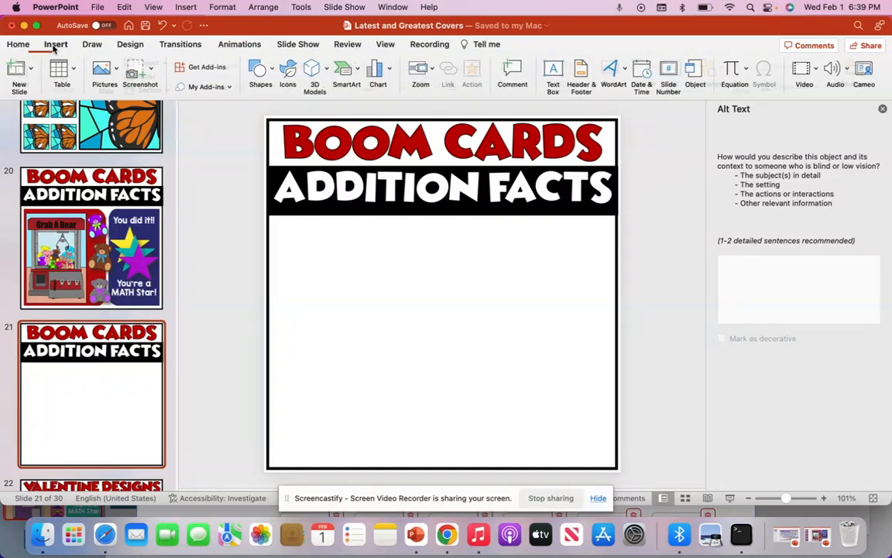
left_click(106, 70)
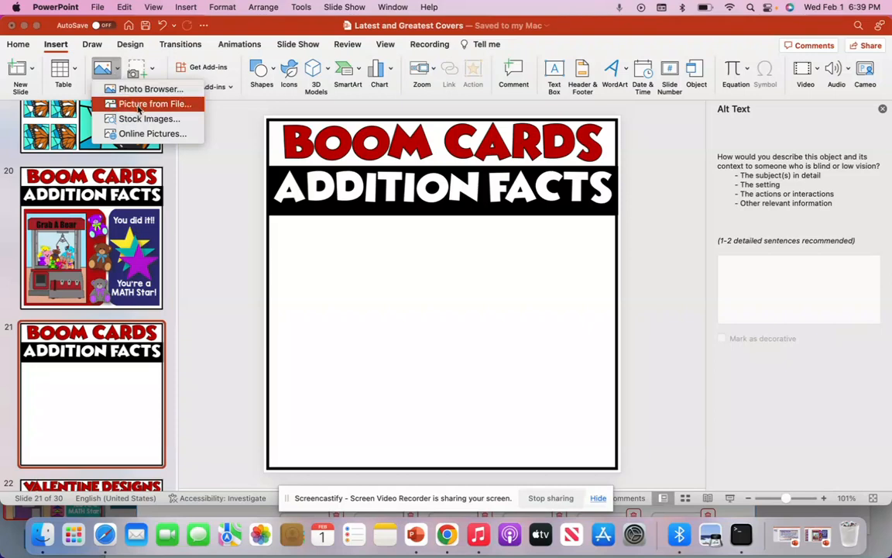
left_click(139, 109)
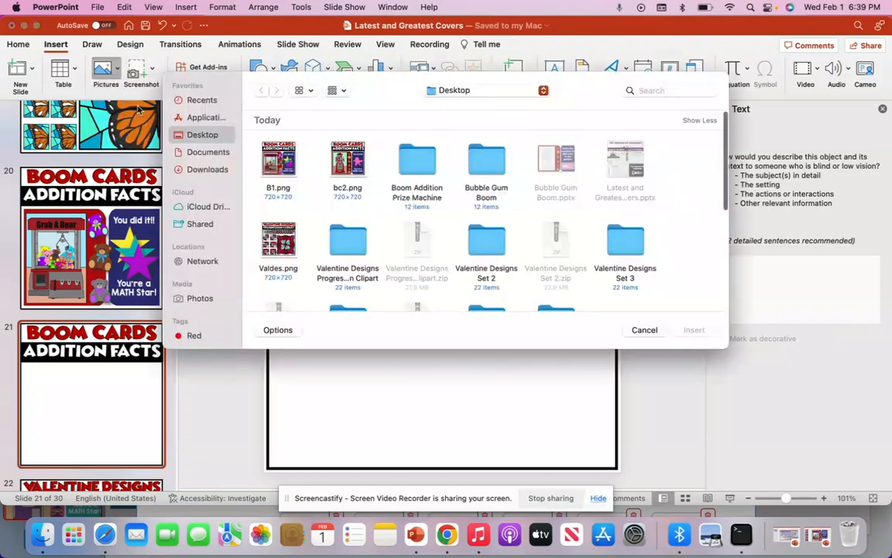
double_click(417, 161)
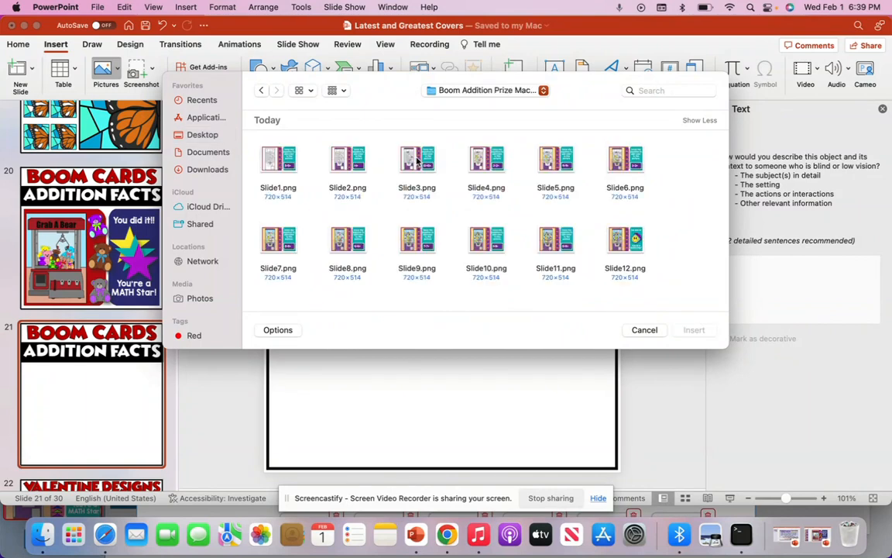
left_click(632, 243)
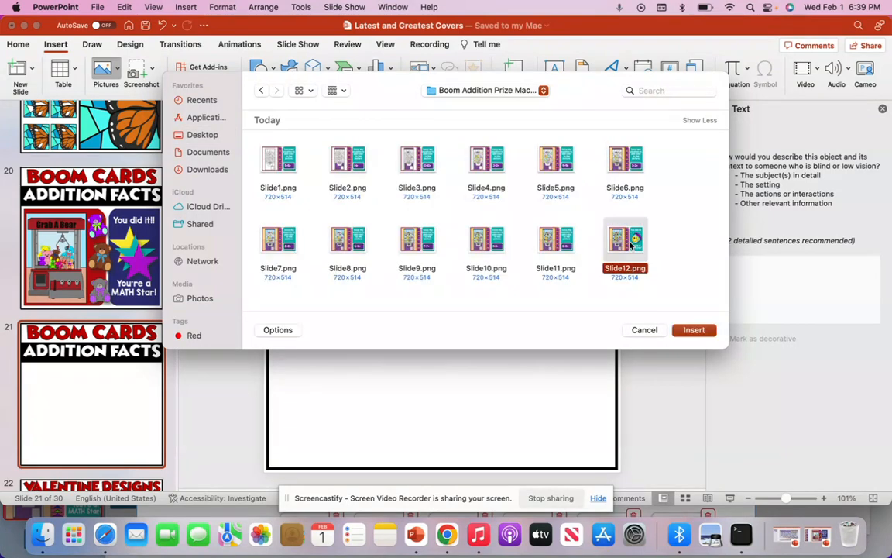
left_click(696, 330)
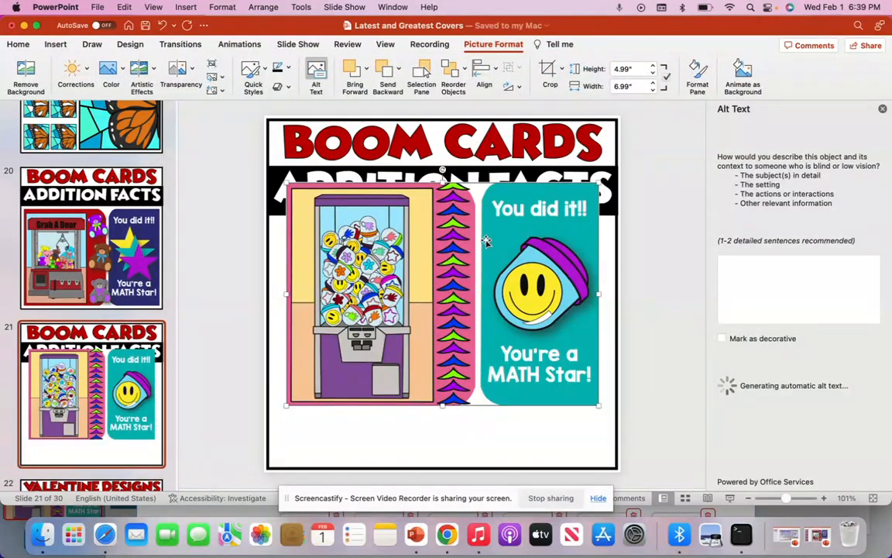
Step: Move the prize machine picture below the "ADDITION FACTS" heading and enlarge it to about 5.37" high by 7.52" wide
left_click_drag(487, 242, 473, 279)
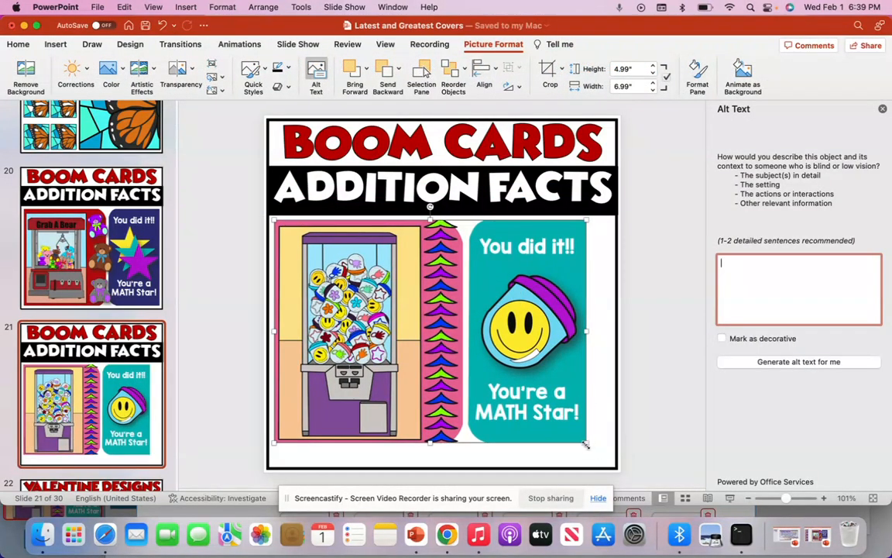
left_click_drag(585, 444, 609, 458)
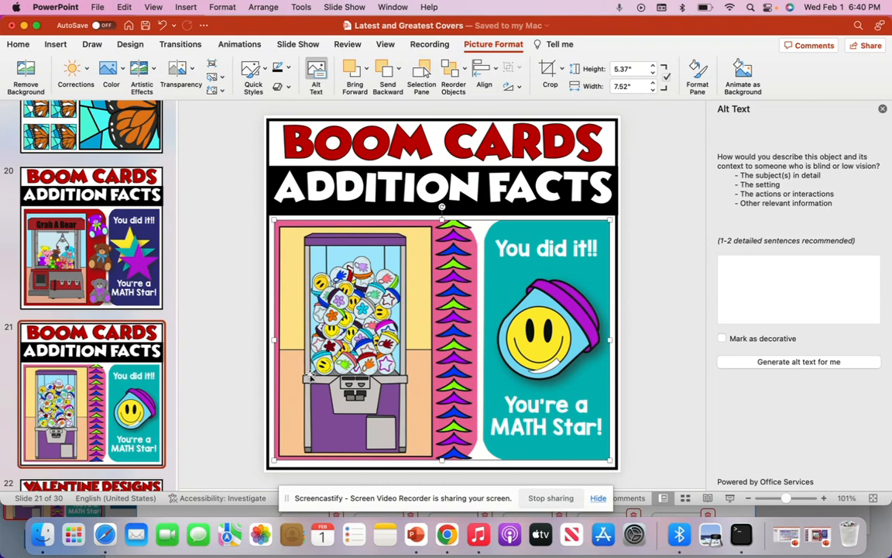
left_click(217, 265)
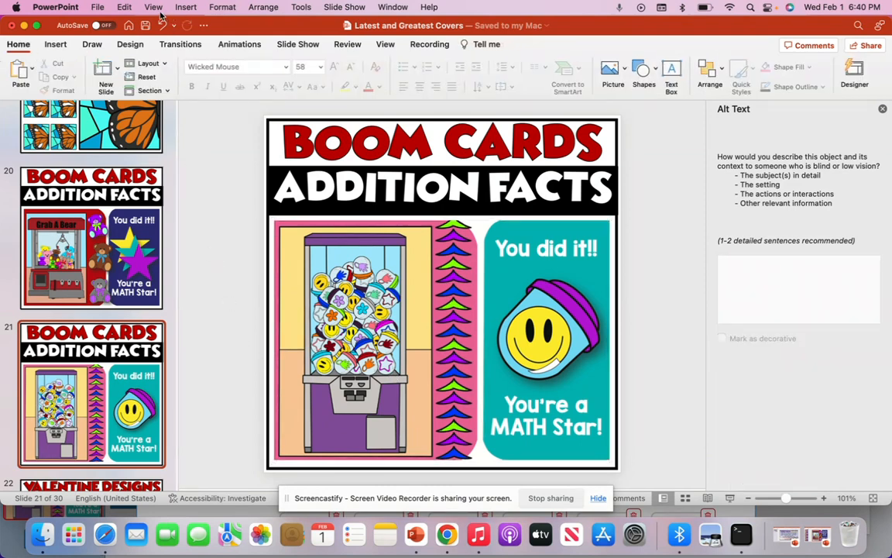
Step: Export only the current slide to the Desktop as a PNG image named BC3
left_click(96, 7)
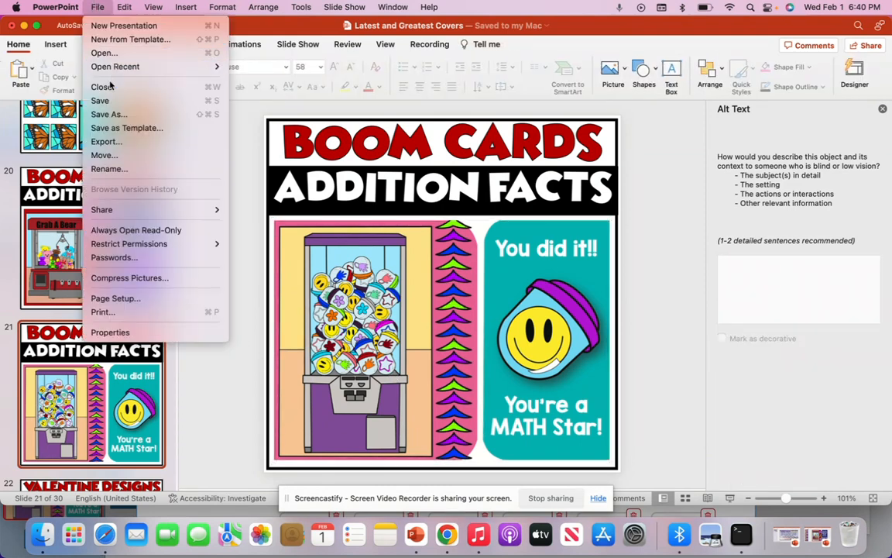
left_click(120, 143)
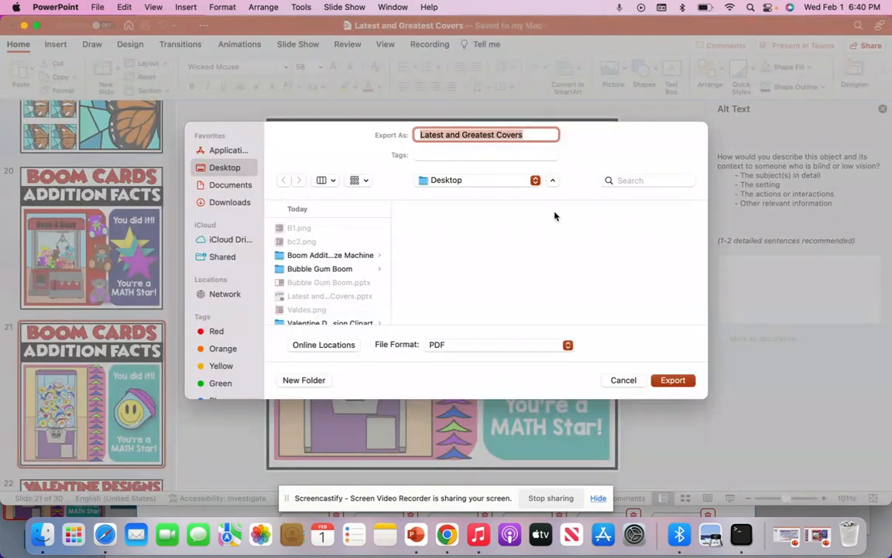
key("BackSpace")
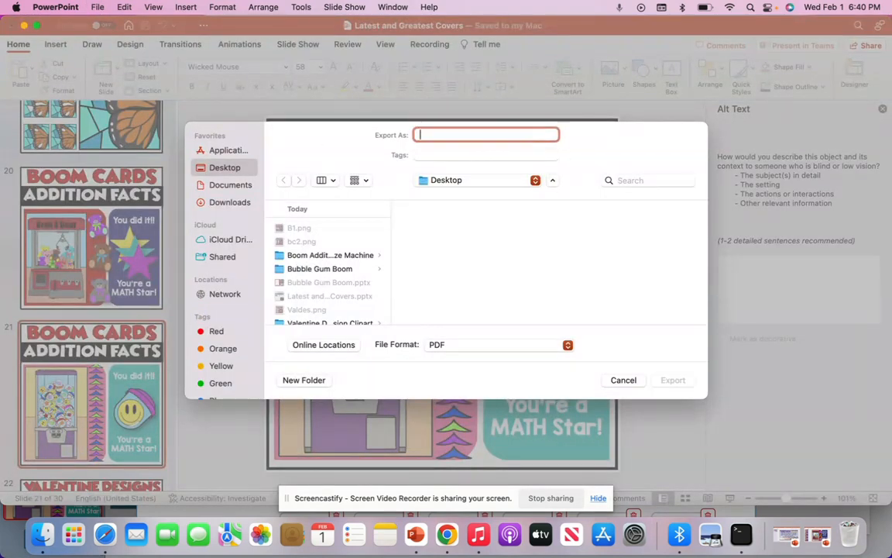
type("BC3")
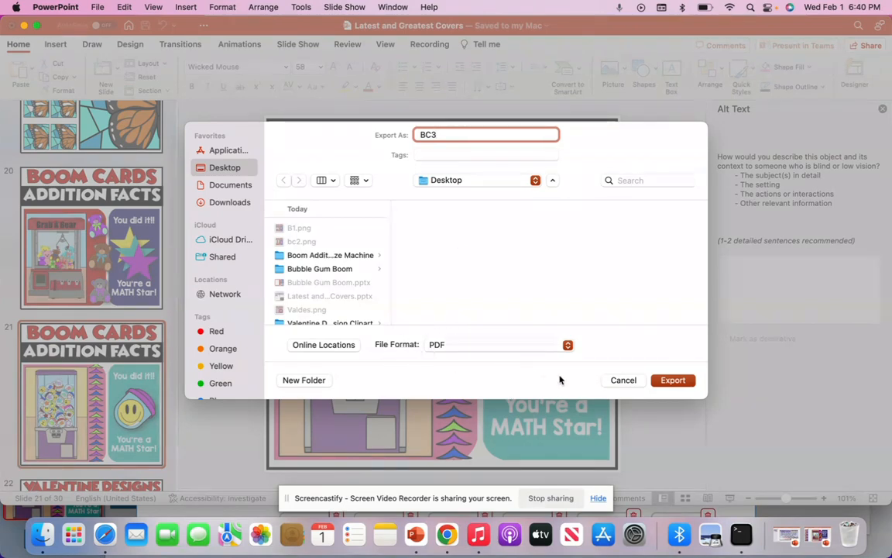
left_click(564, 350)
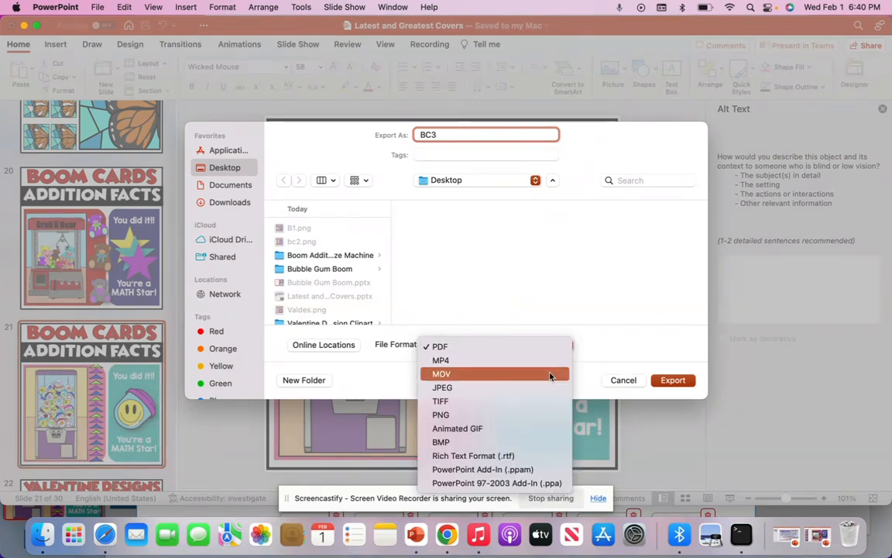
left_click(537, 421)
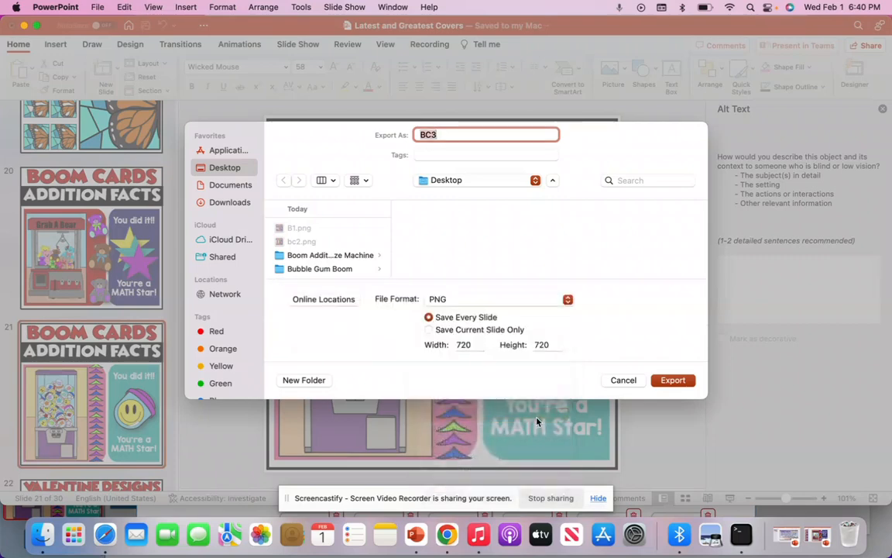
left_click(429, 330)
left_click(677, 380)
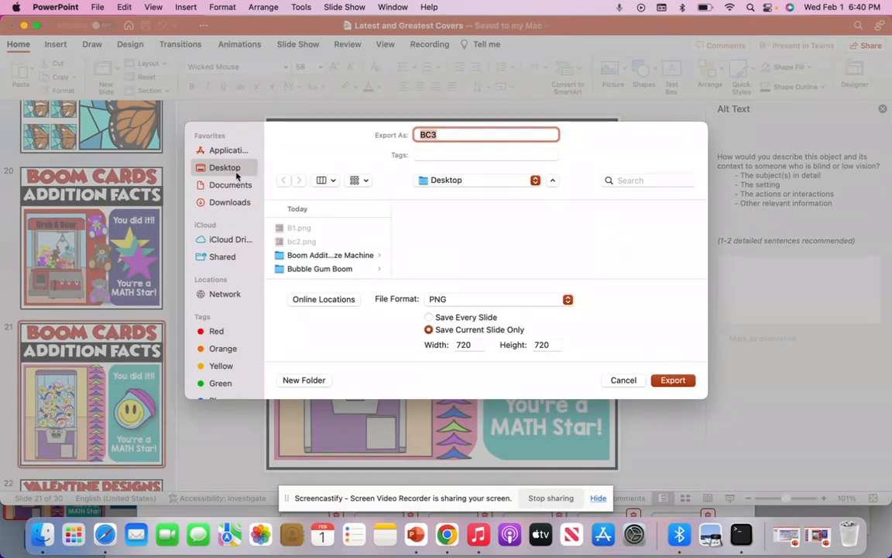
left_click(673, 380)
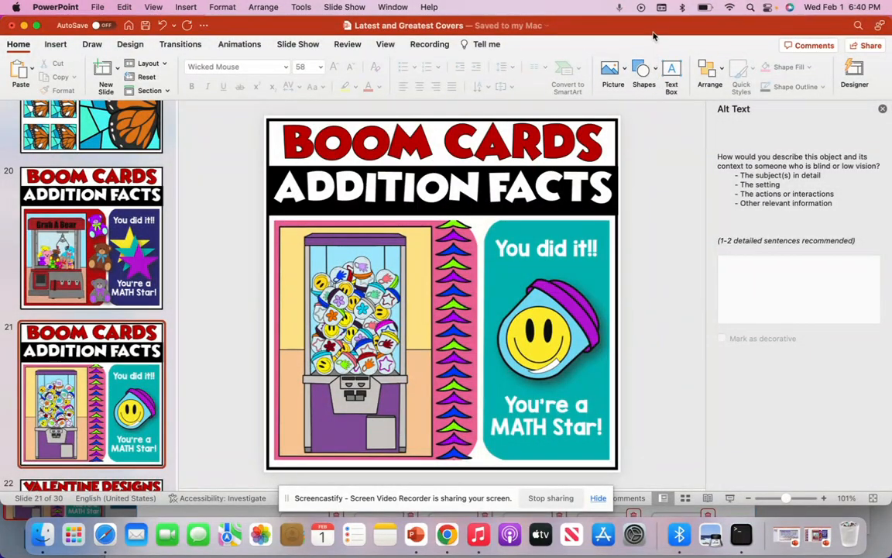
Step: Switch to the Boom Learning image library in Safari, upload BC3.png from the Desktop and choose it as the deck's cover image
left_click_drag(653, 33, 649, 341)
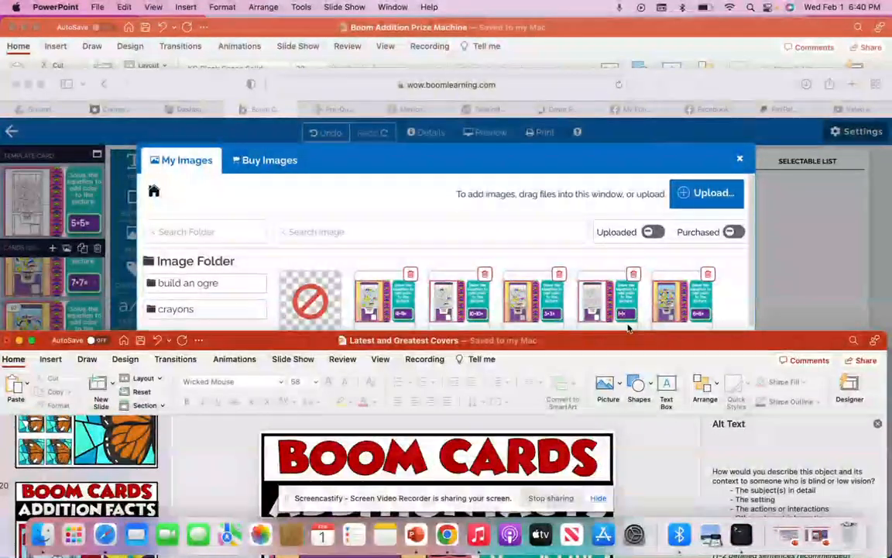
left_click(408, 186)
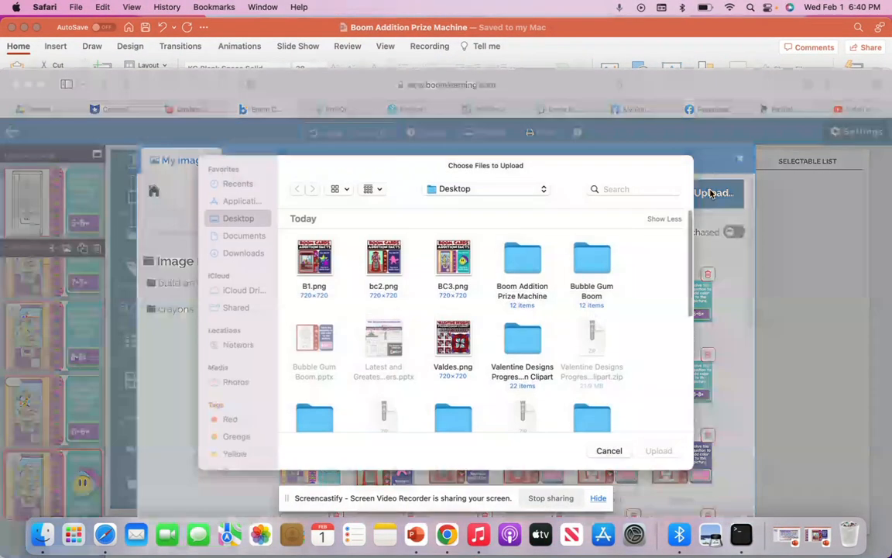
left_click(712, 196)
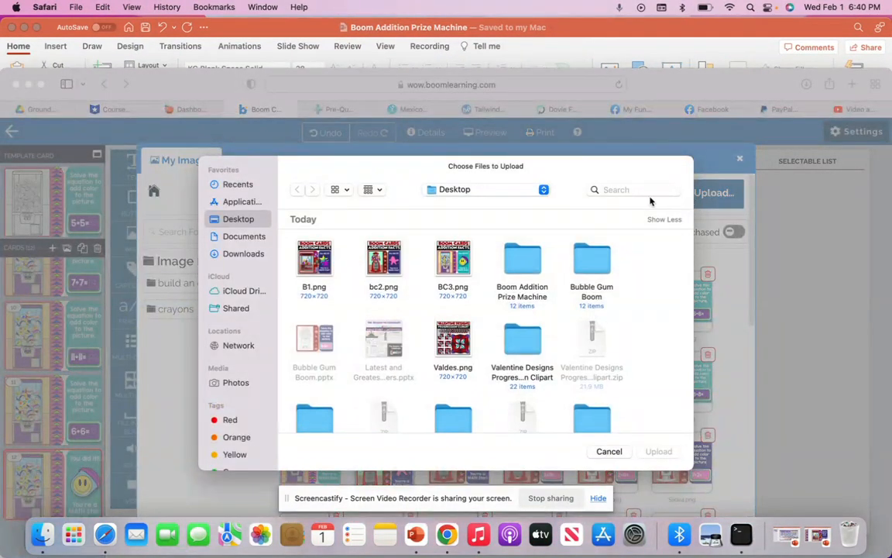
left_click(453, 257)
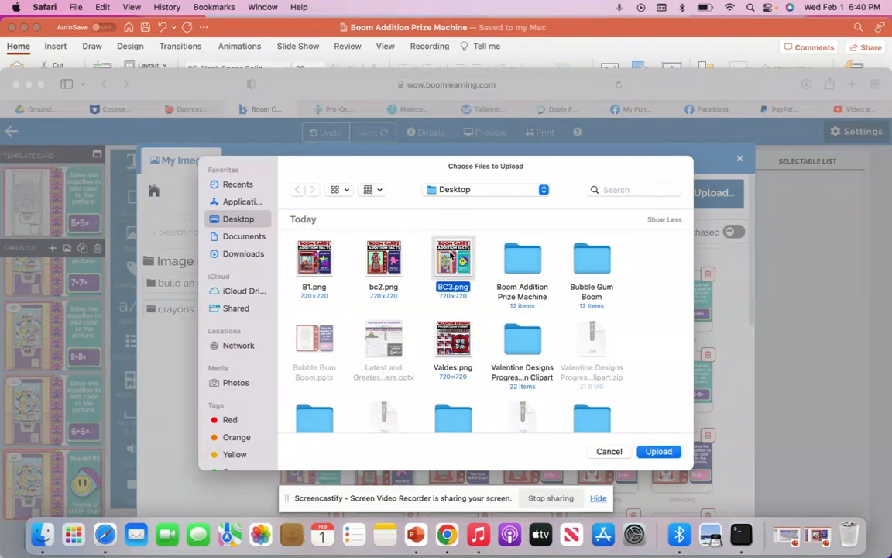
left_click(659, 452)
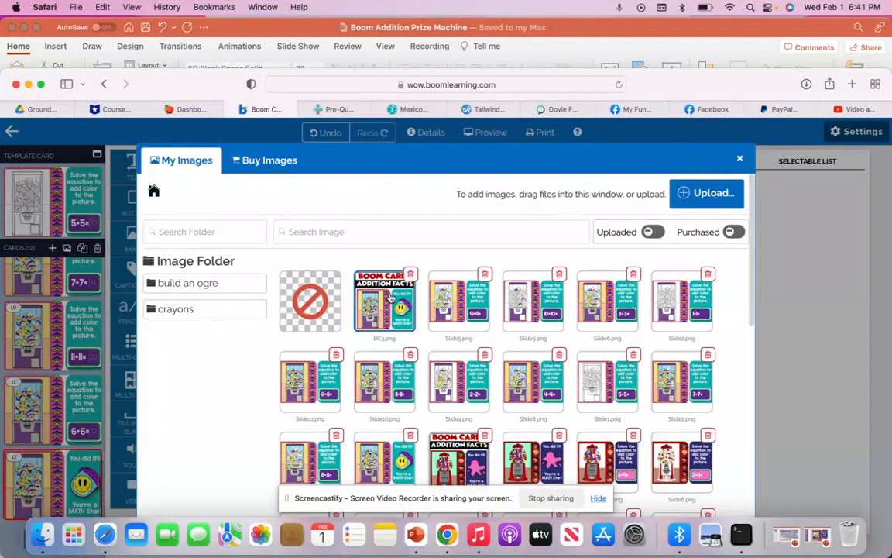
left_click(391, 294)
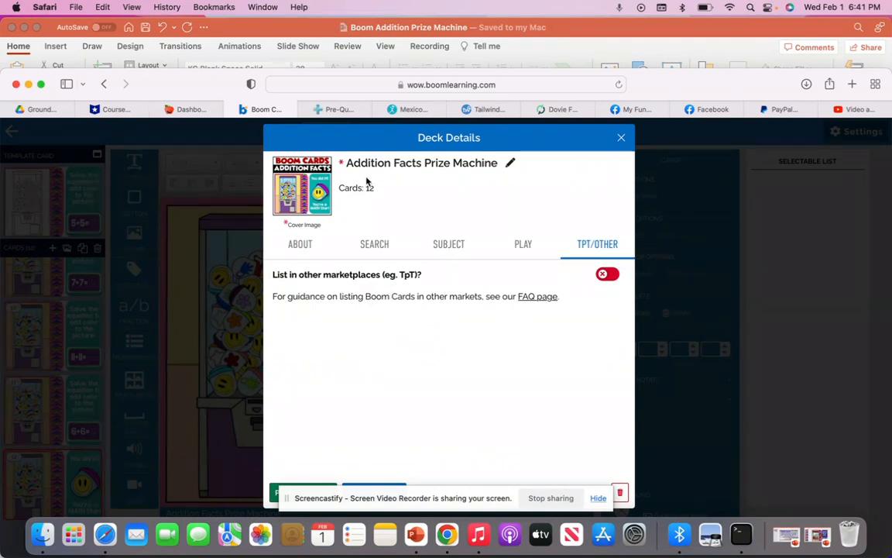
Step: Set the deck's price to 300 points in its About details
left_click(299, 244)
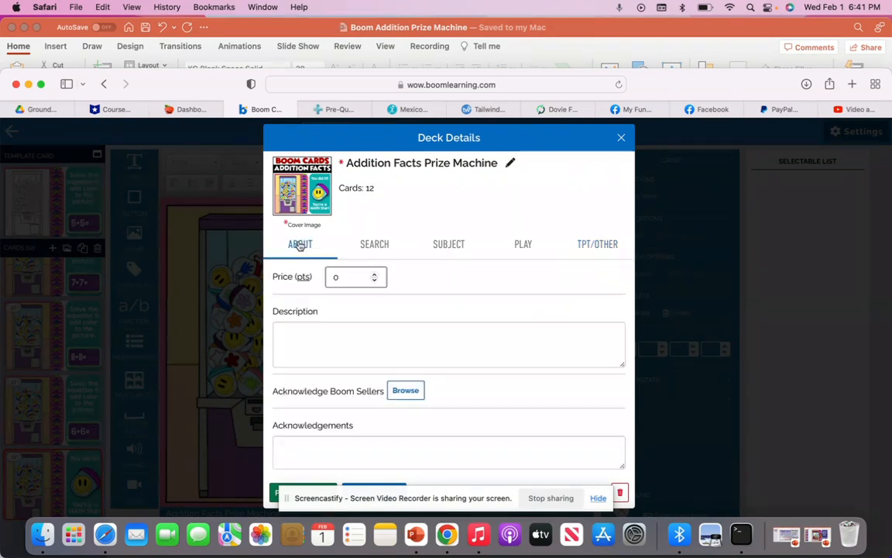
left_click(341, 279)
key("BackSpace")
type("300")
Step: Enter the deck description "Your students will be engaged while learning their addition facts by answering problems and coloring in the pictures a little at a time."
left_click(314, 329)
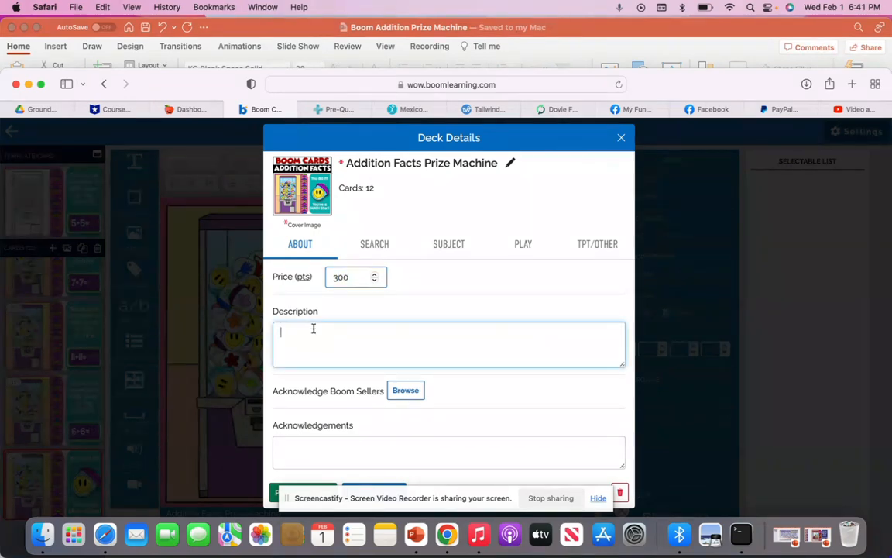
left_click(314, 328)
type("Your students will be engage")
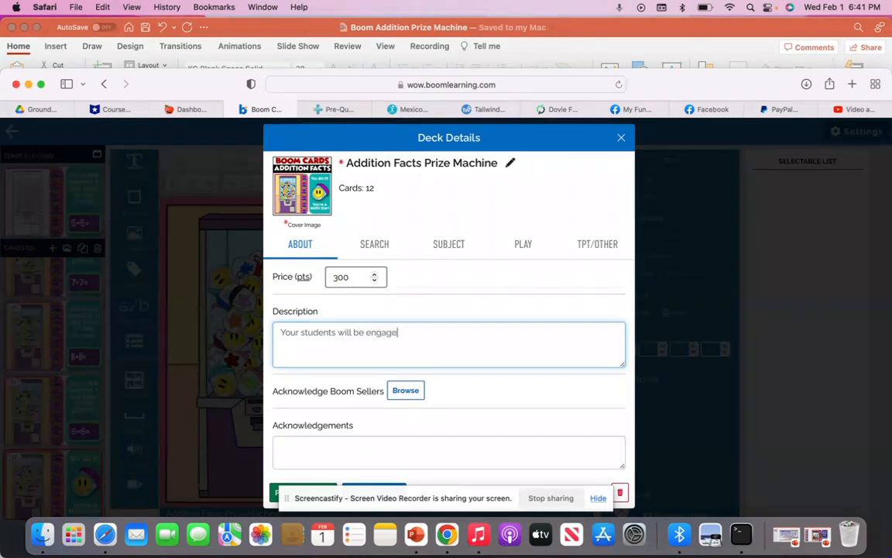
type("d while learning ")
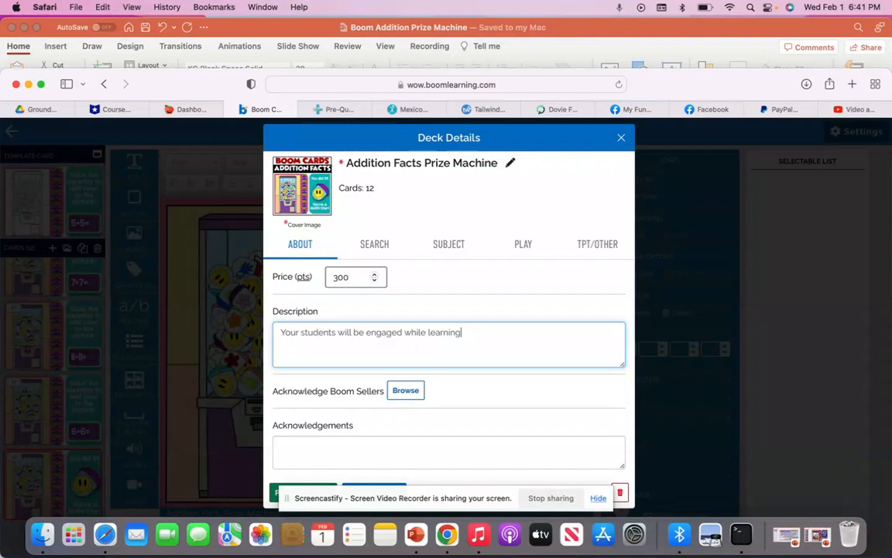
type(" their addition f")
type("acts ")
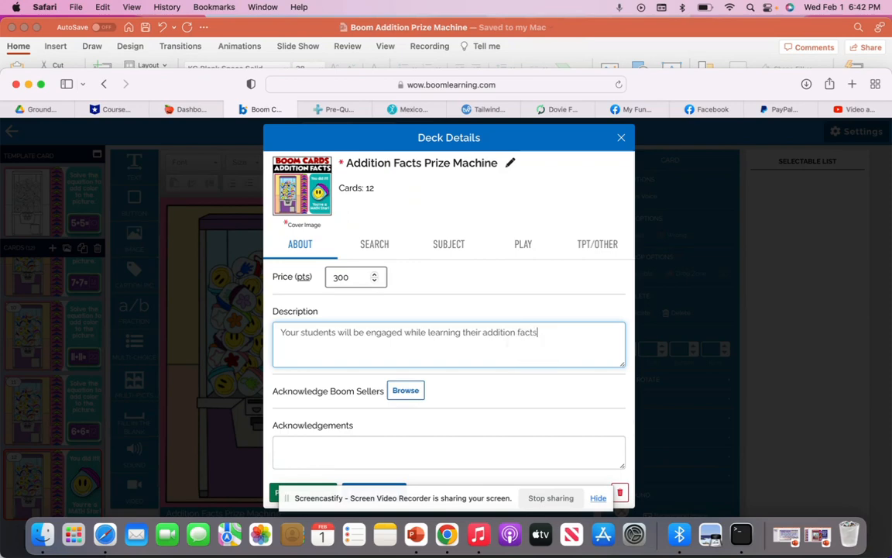
type("by answering probl")
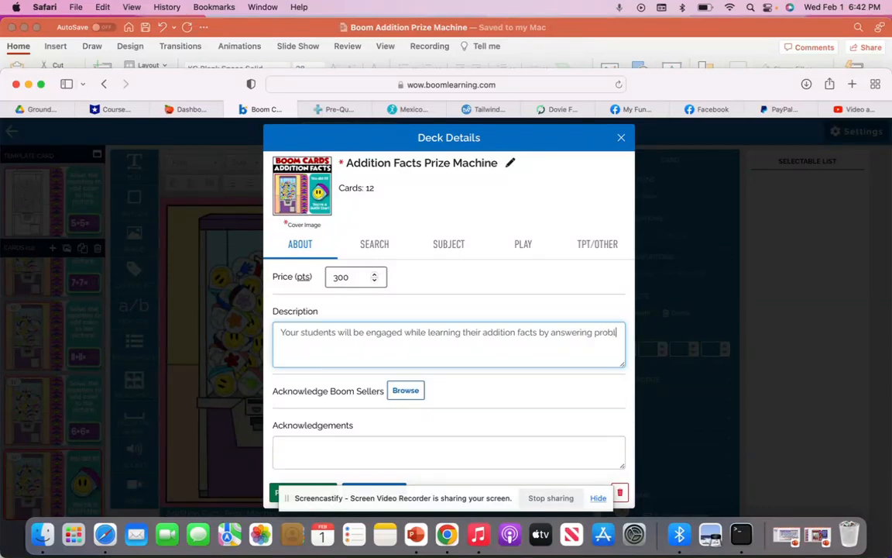
type("ems and")
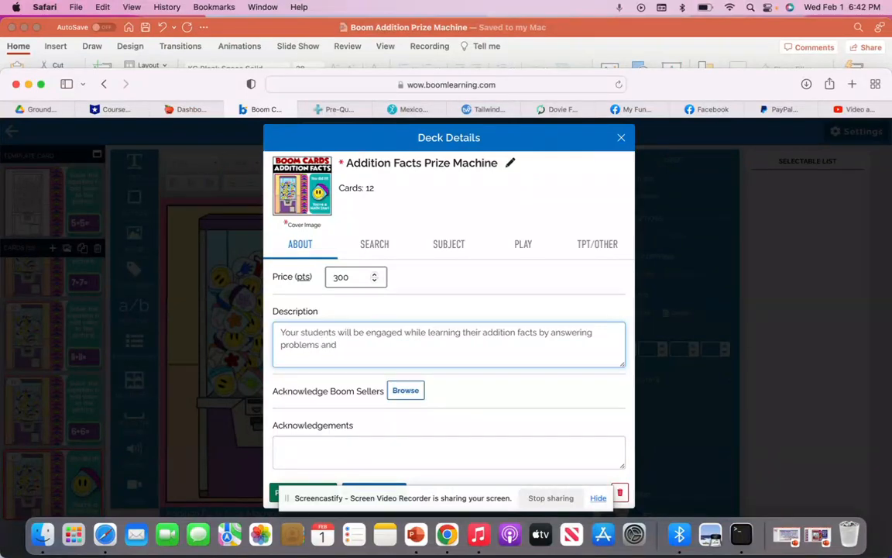
type(" coloring in the plctures a little")
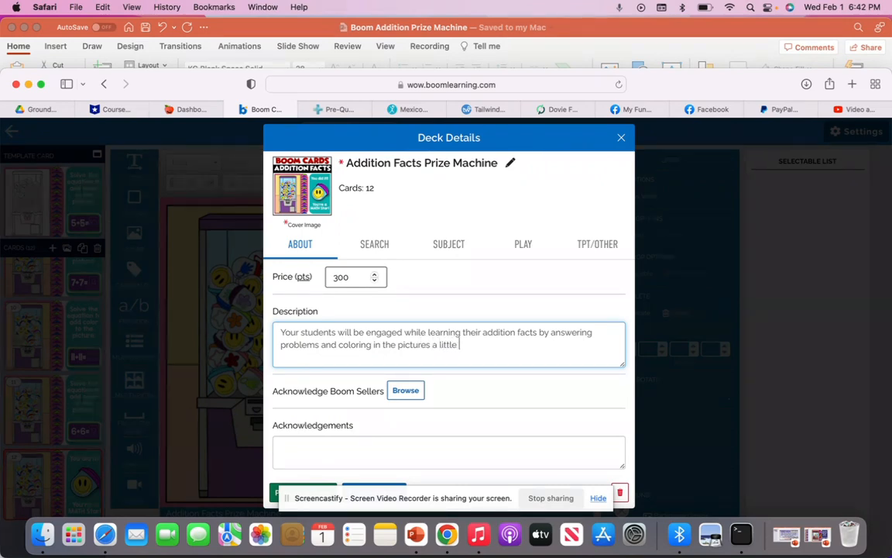
type(" at a time.")
Step: Search the Boom sellers for "dovie" and add the matching author to the deck's acknowledgements
left_click(406, 391)
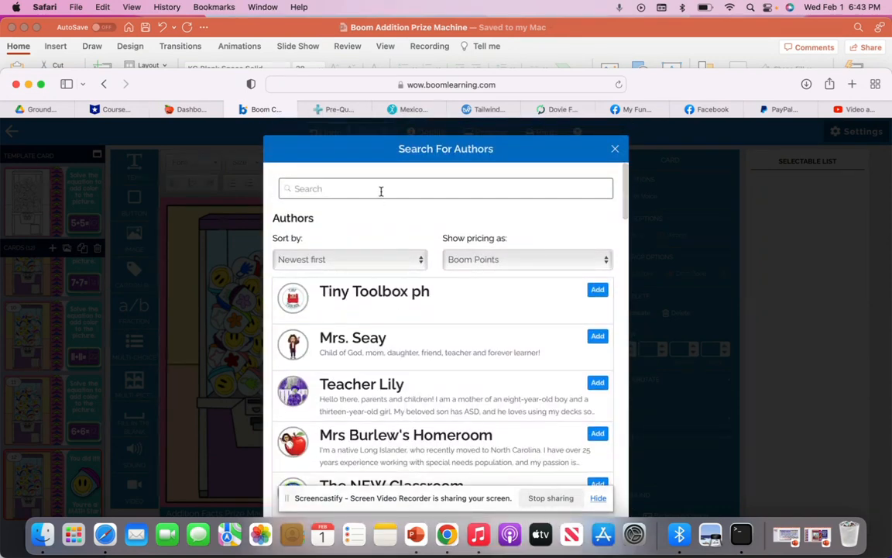
type("dovie")
key("Return")
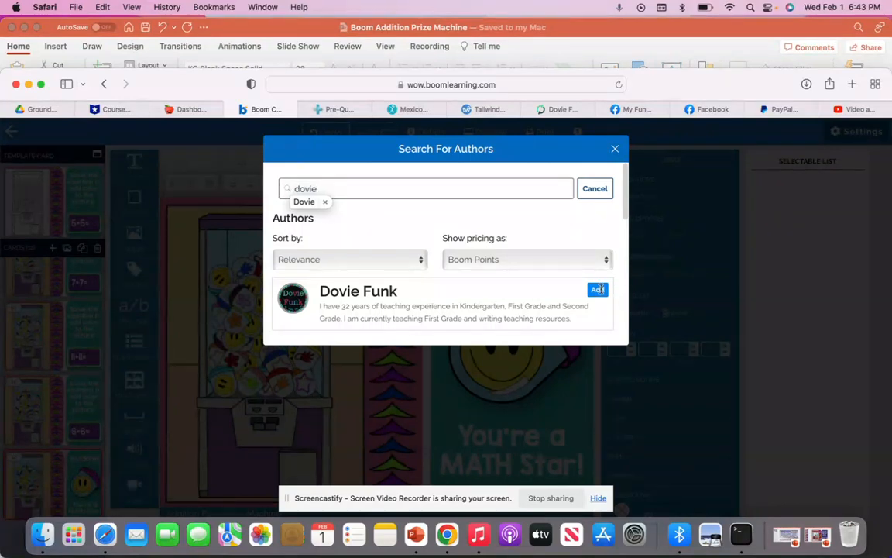
left_click(599, 289)
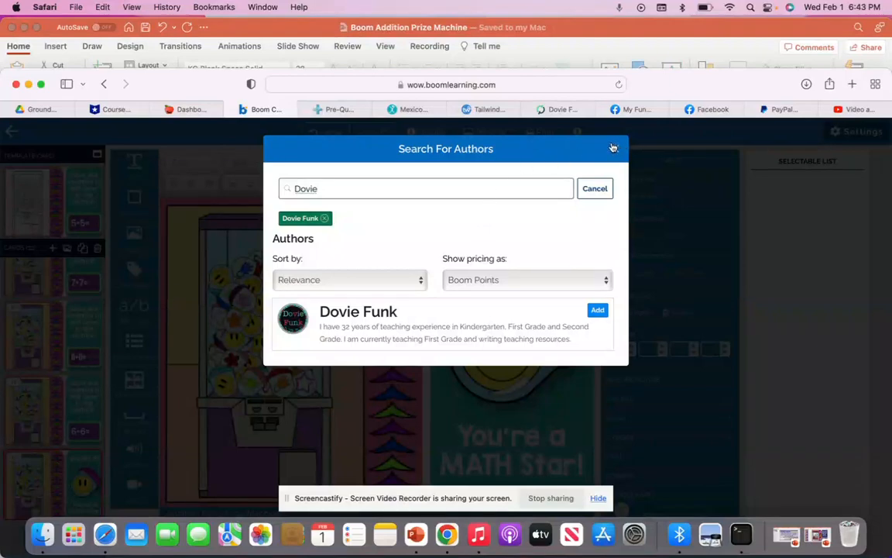
Step: Search the Boom sellers for "kimb" and add Kimberly Geswein Fonts to the deck's acknowledgements
left_click(320, 186)
key("BackSpace")
key("BackSpace")
key("BackSpace")
key("BackSpace")
key("BackSpace")
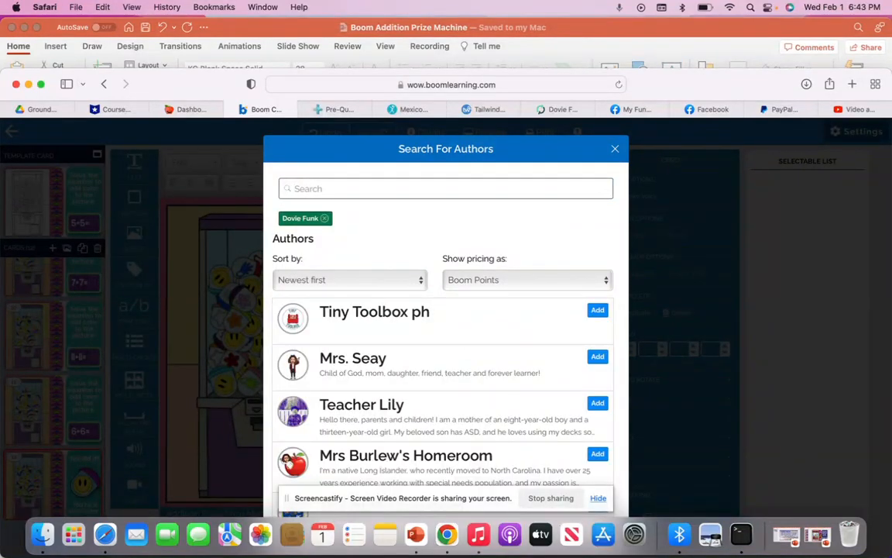
type("kimb")
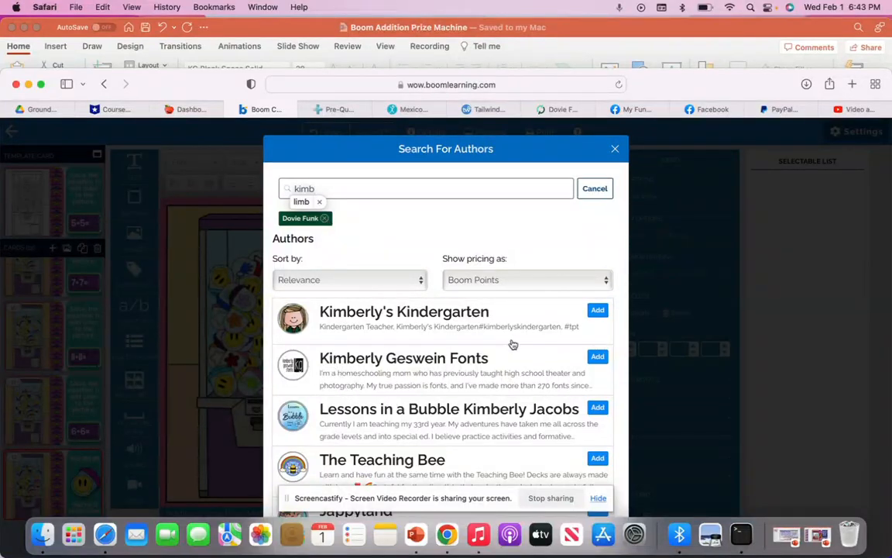
left_click(601, 357)
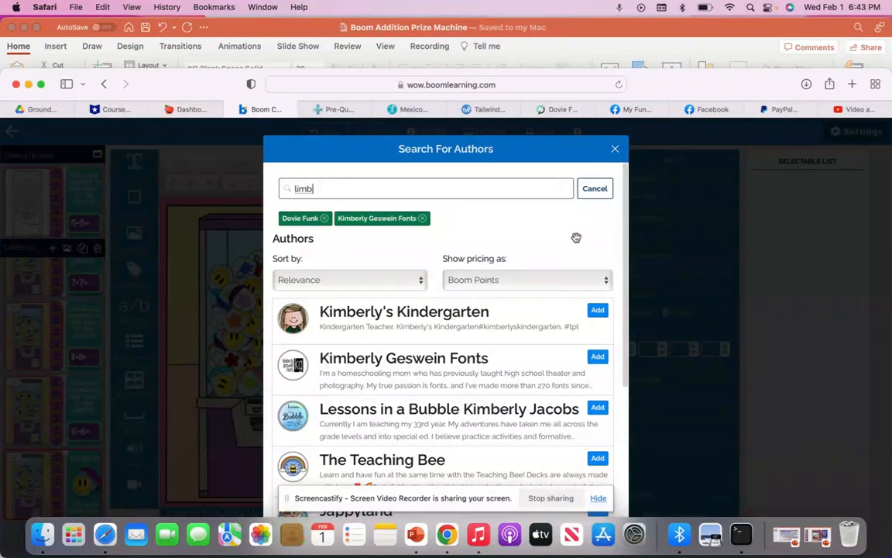
scroll(577, 238, "down", 5)
scroll(576, 238, "down", 2)
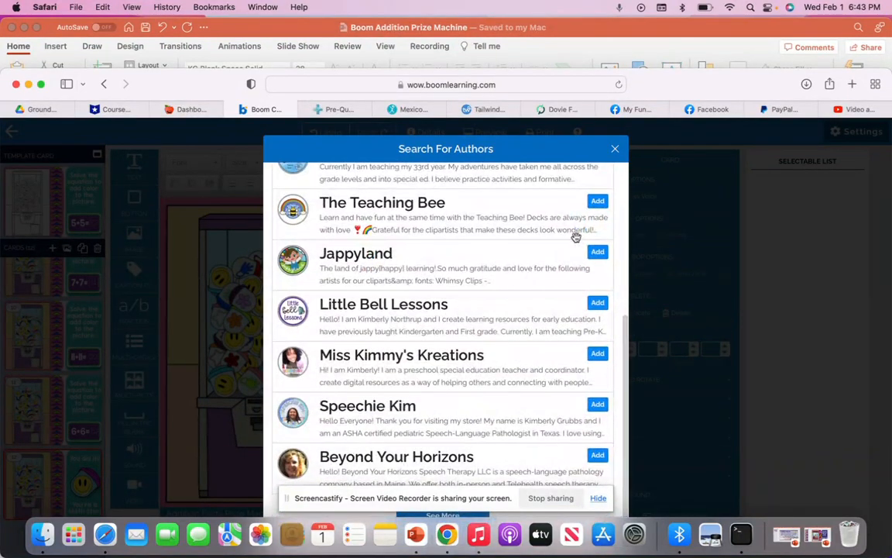
left_click(615, 149)
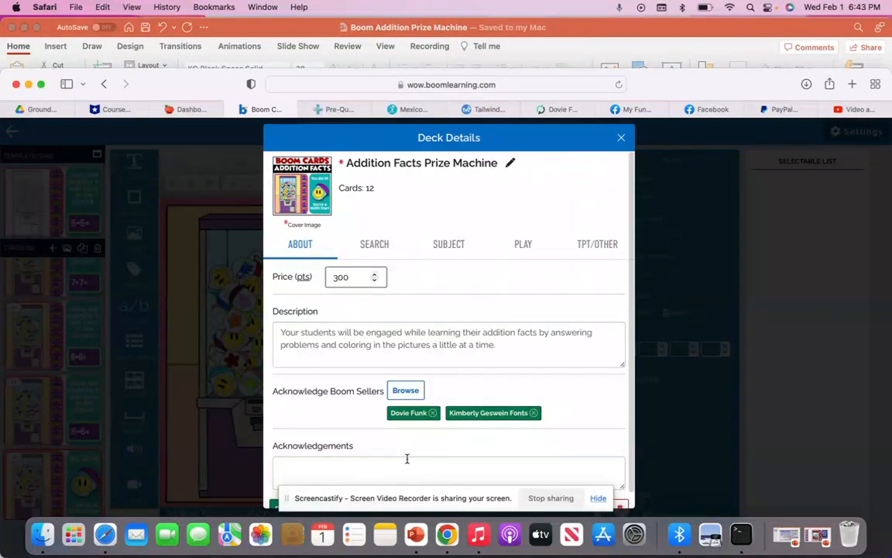
Step: Assign the deck the Elementary subject under Mathematics and set its card play order to Sequential
left_click(451, 246)
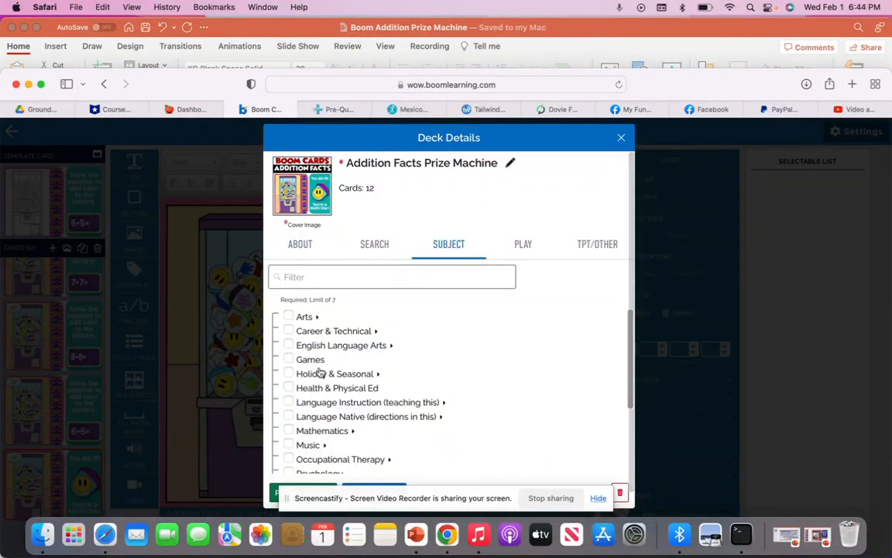
left_click(289, 431)
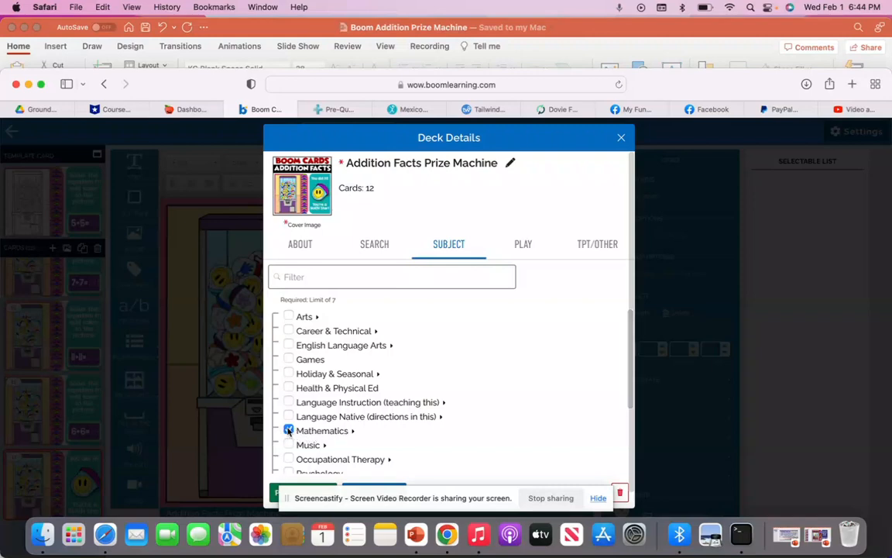
left_click(288, 431)
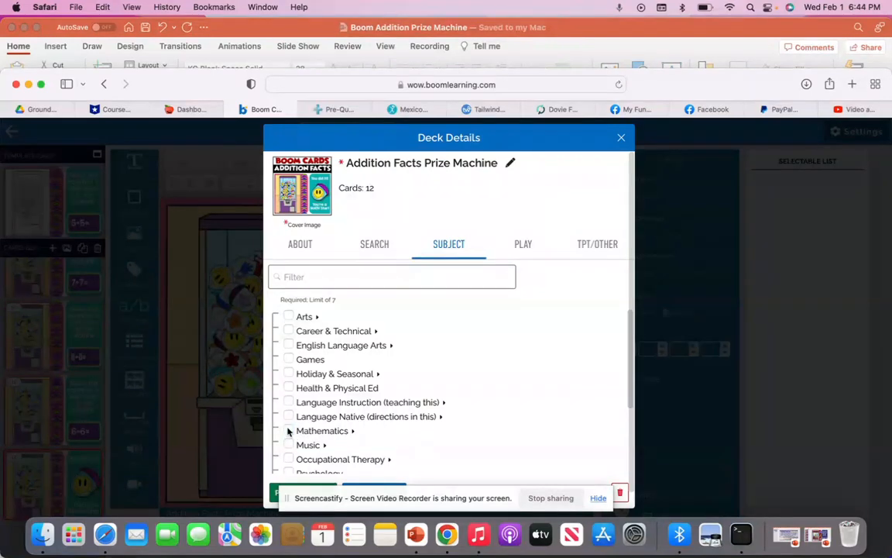
left_click(353, 432)
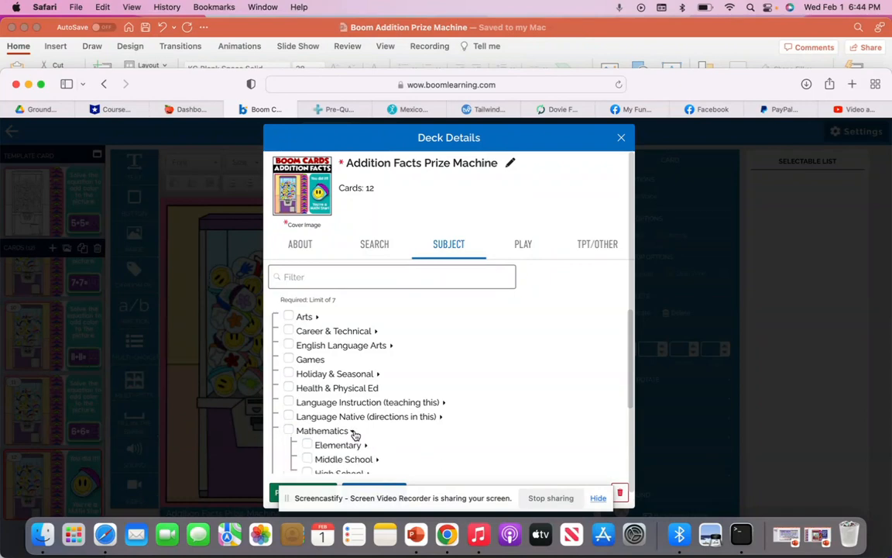
scroll(355, 434, "down", 2)
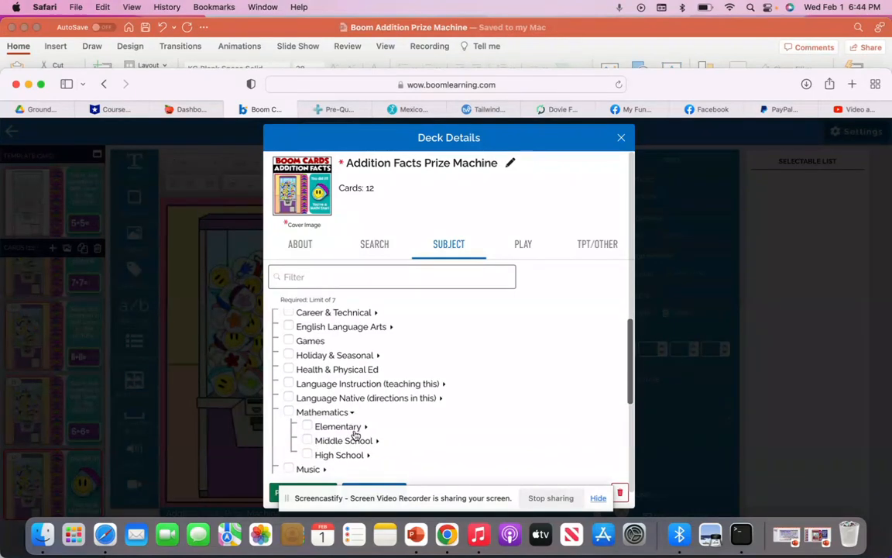
left_click(308, 422)
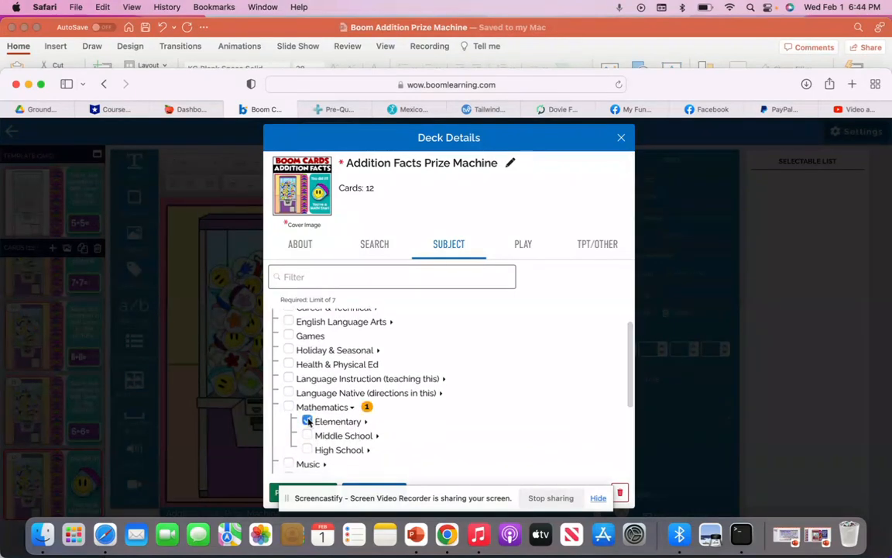
left_click(525, 246)
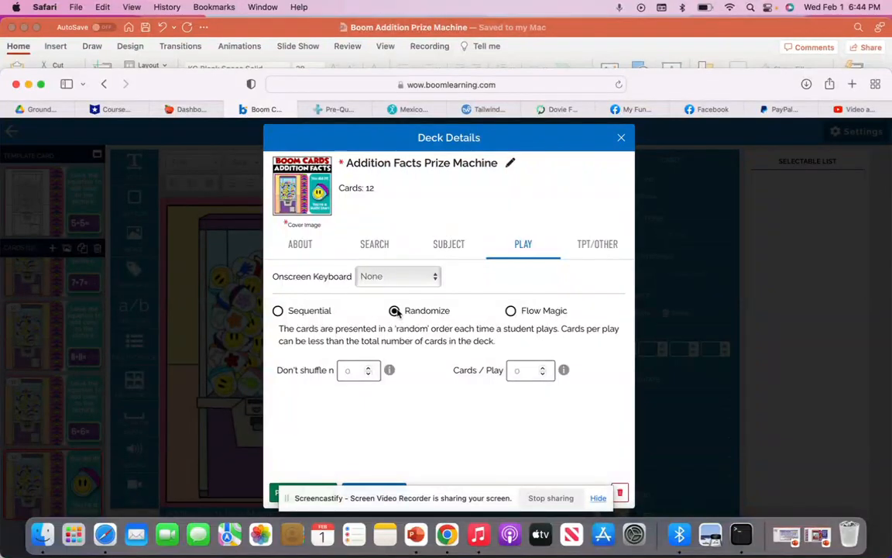
left_click(278, 311)
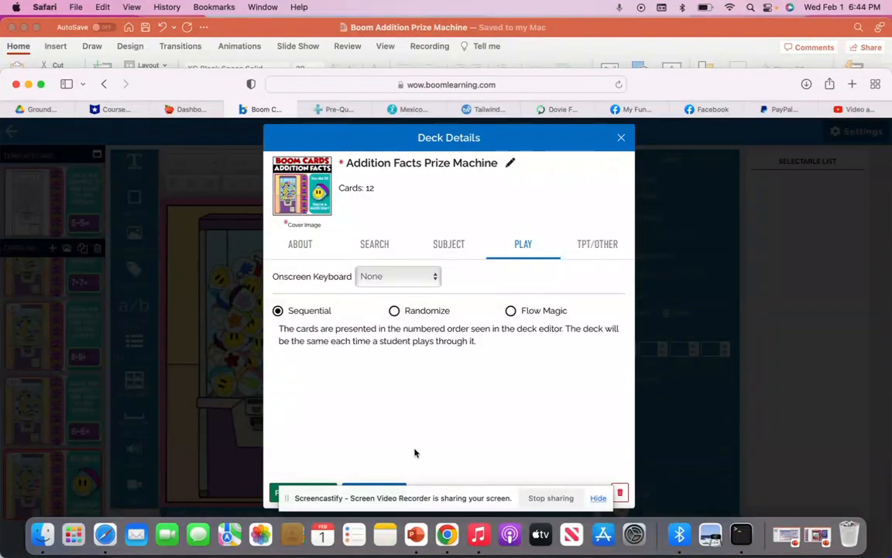
left_click(602, 244)
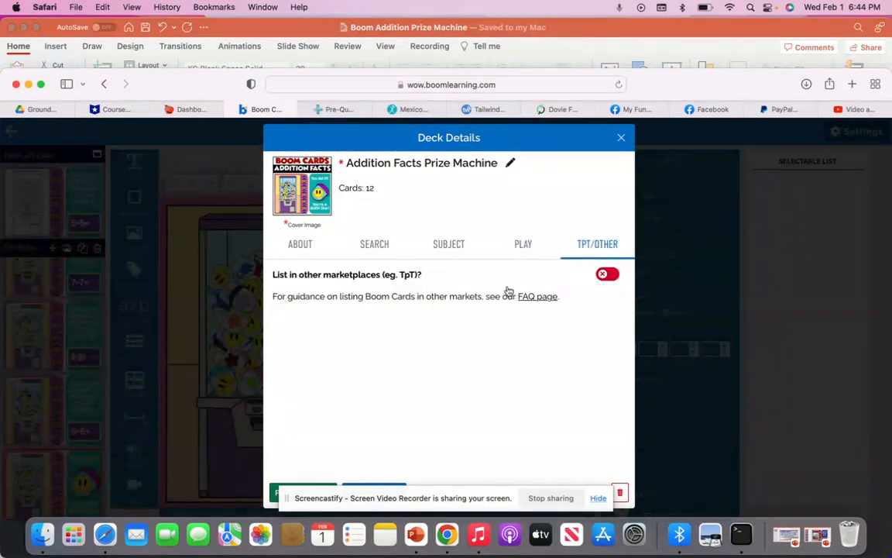
left_click(608, 275)
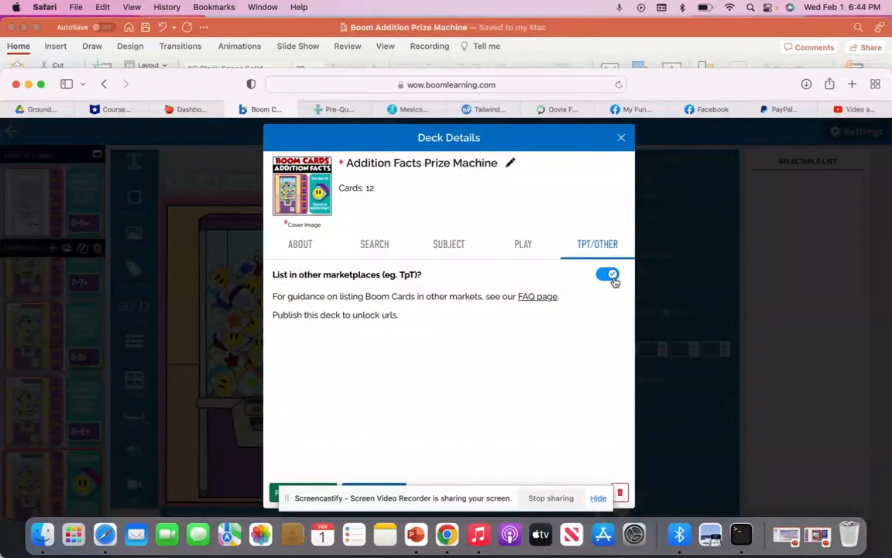
left_click(608, 277)
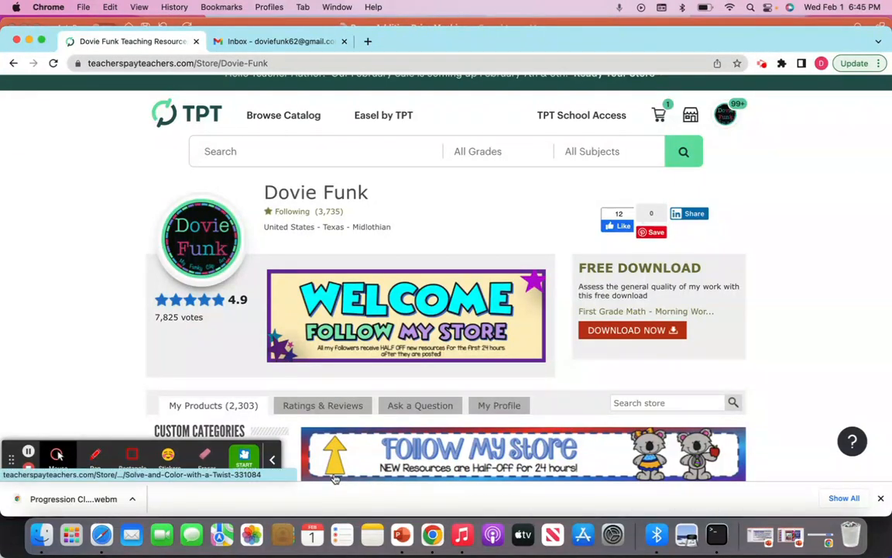
Step: Switch back to the deck details in Safari and try to publish the deck to the store
left_click(101, 535)
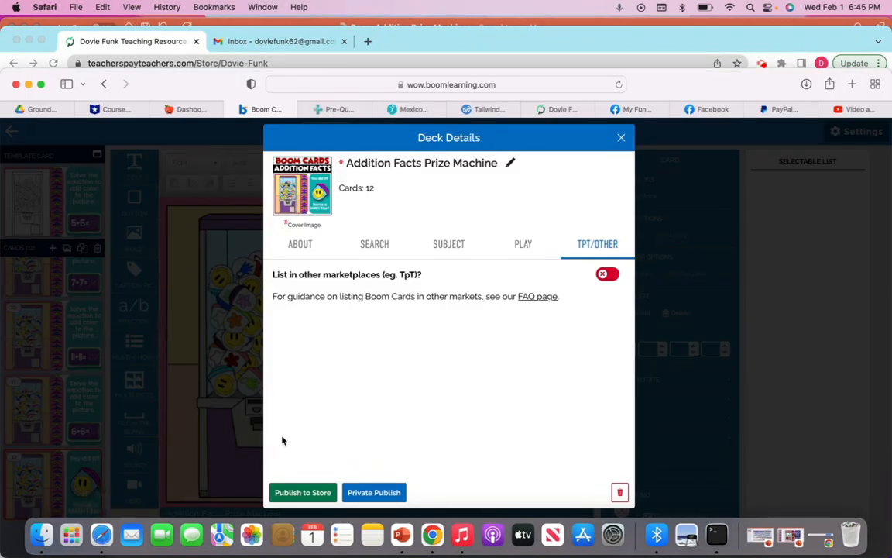
left_click(296, 496)
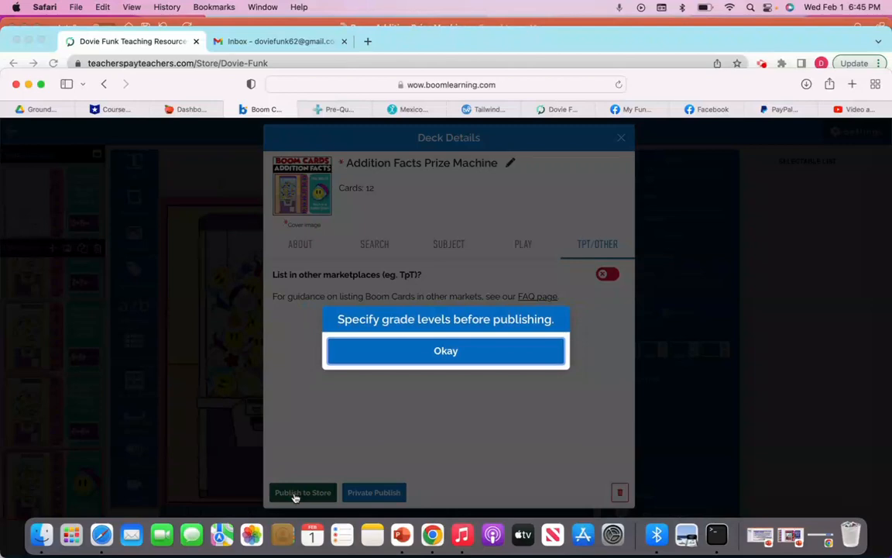
left_click(438, 352)
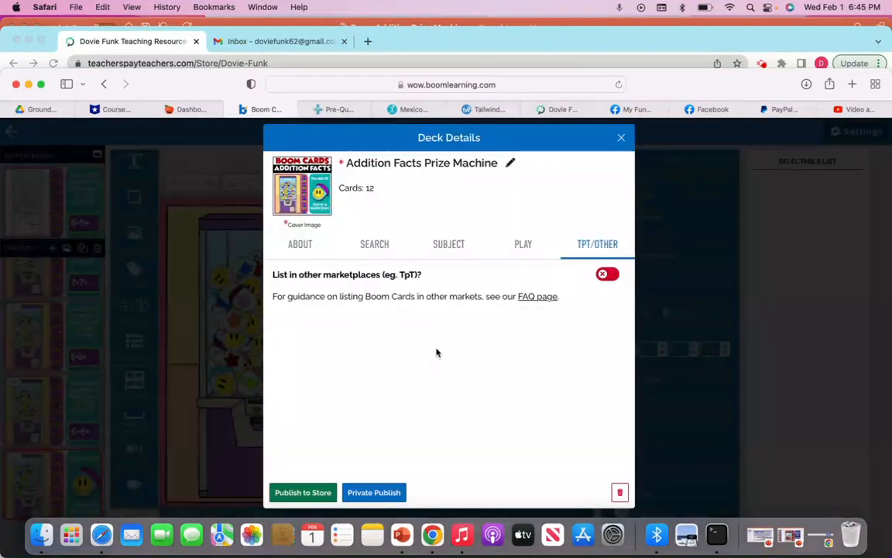
Step: Enter the deck's search keywords "addition, math, maths, fact fluency, facts" and select grades K, 1 and 2
left_click(295, 247)
scroll(360, 370, "down", 1)
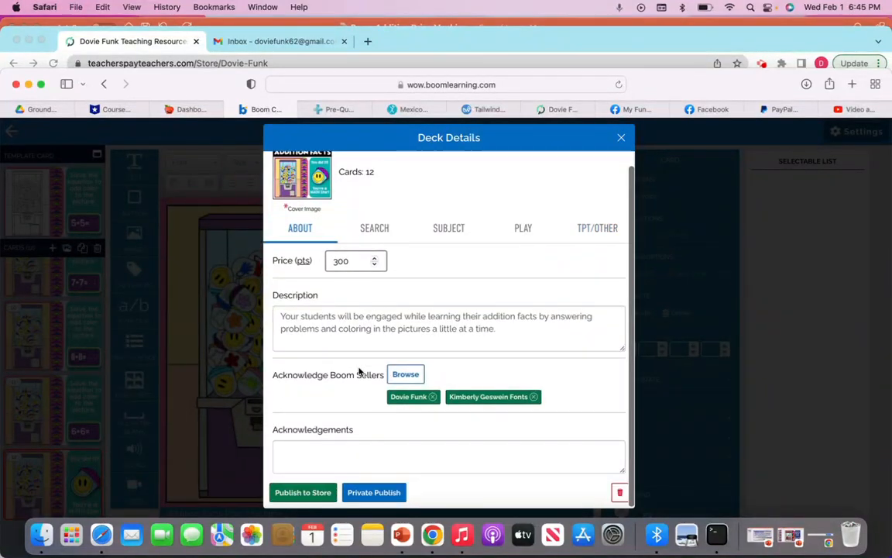
left_click(376, 228)
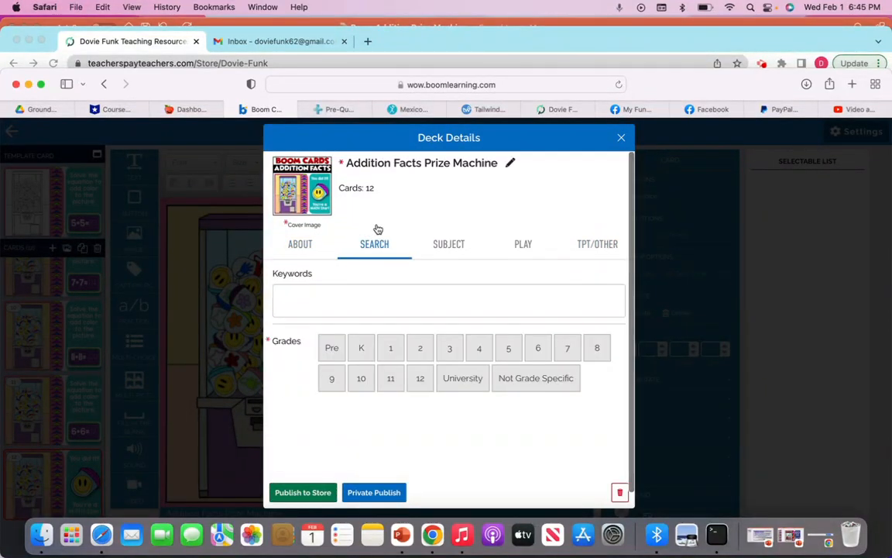
left_click(344, 300)
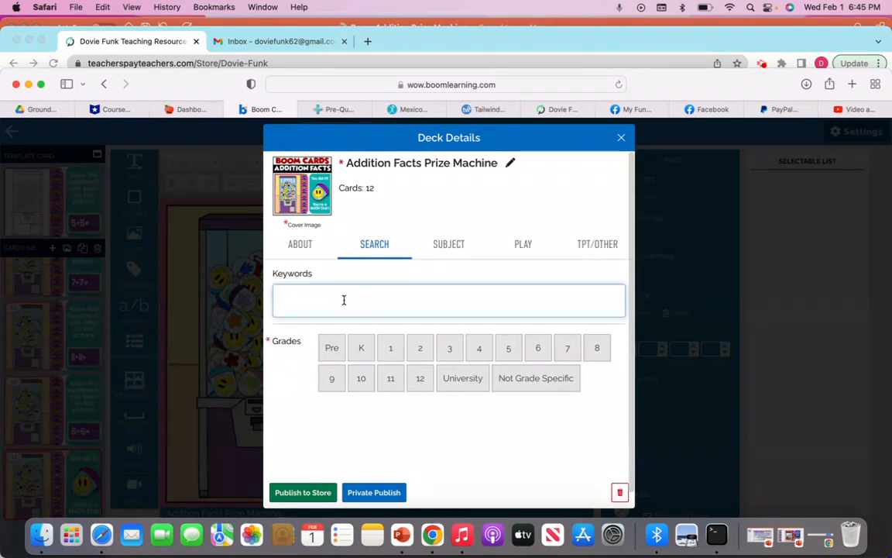
type("addition, math, maths")
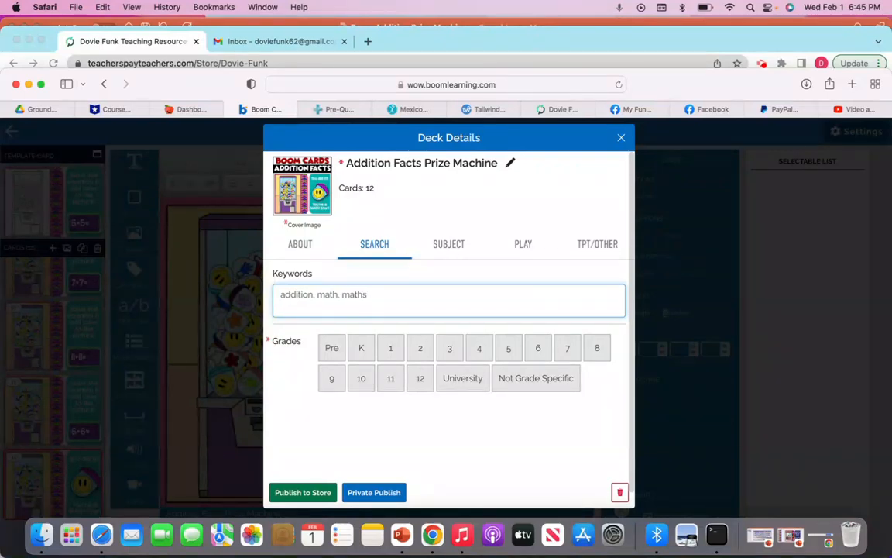
type(", fact fluency, facts")
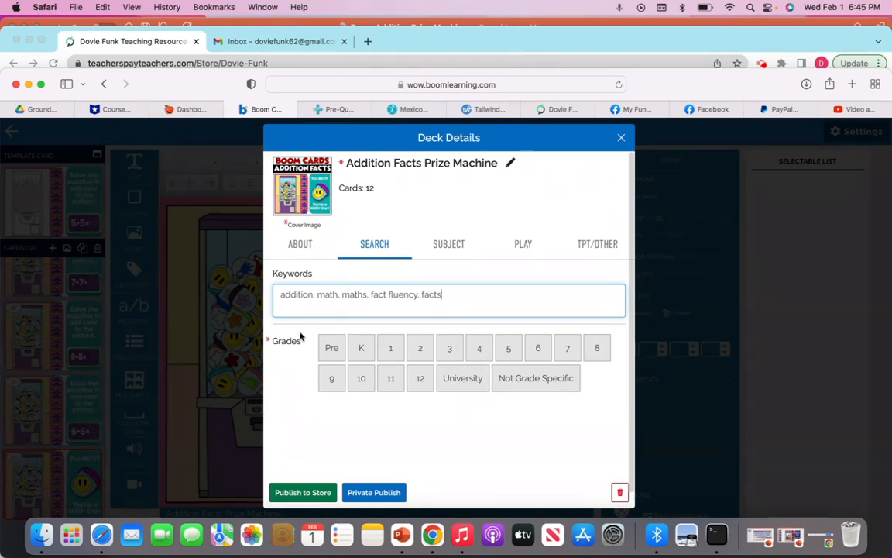
left_click(361, 351)
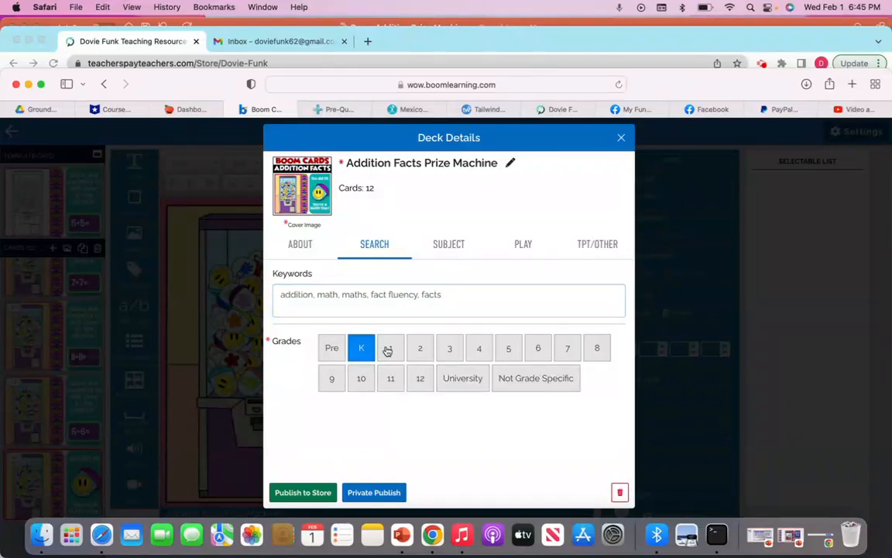
left_click(390, 351)
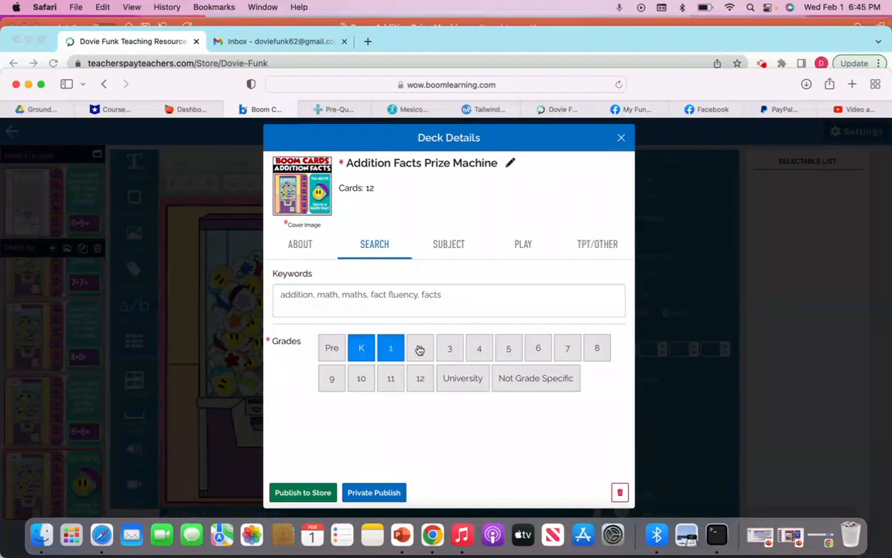
left_click(419, 350)
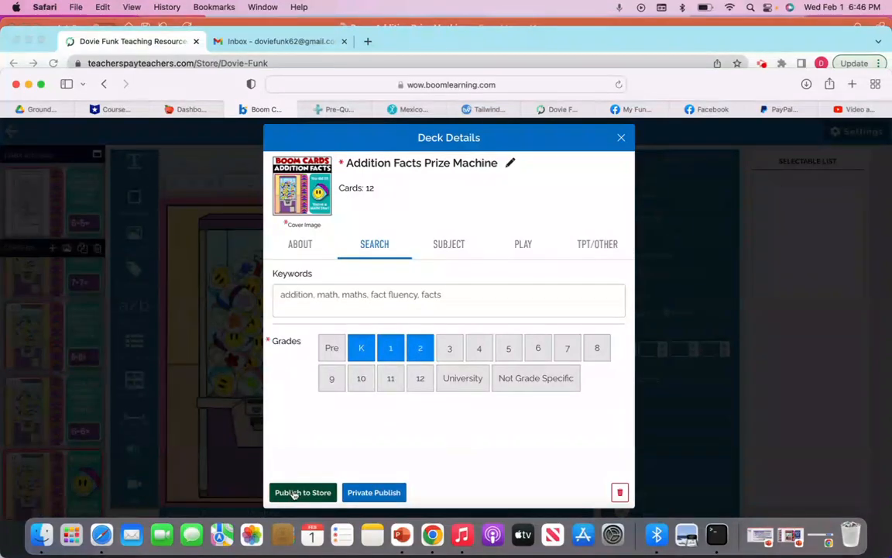
Step: Publish the Addition Facts Prize Machine deck to the store and accept the account suspension promise
left_click(297, 494)
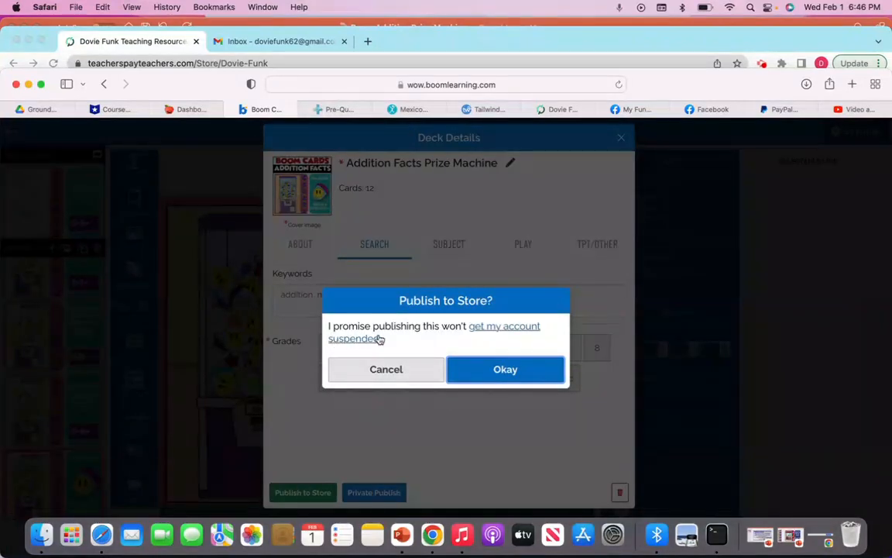
left_click(503, 370)
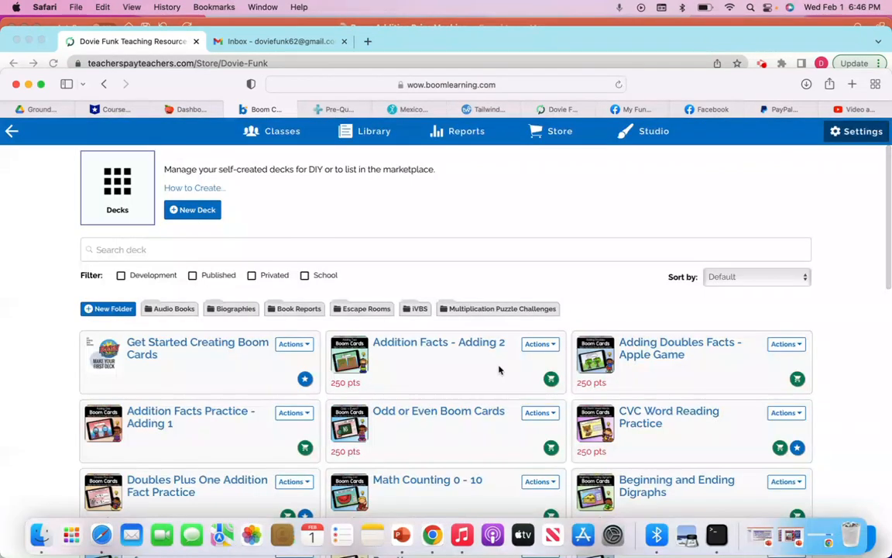
Step: Replace the store's author search with the deck creator's first name and open the matching author's store page
left_click(560, 133)
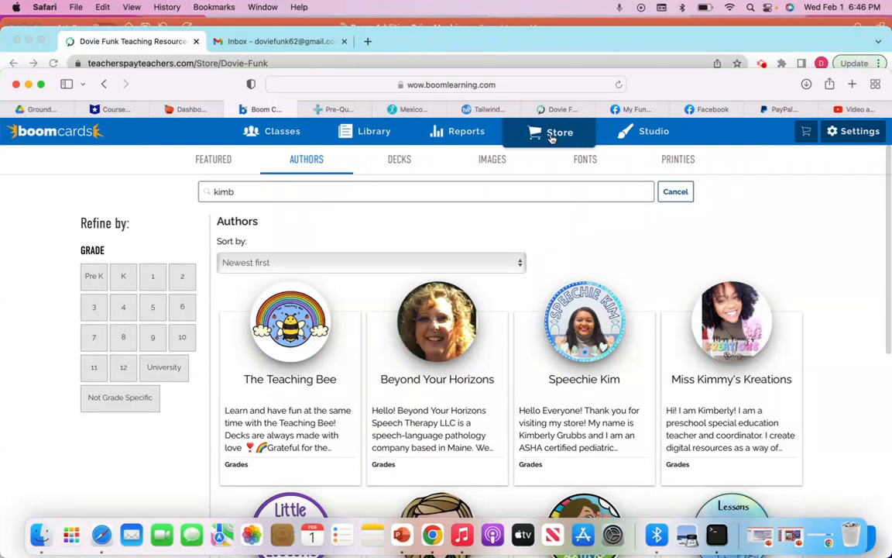
scroll(486, 351, "down", 8)
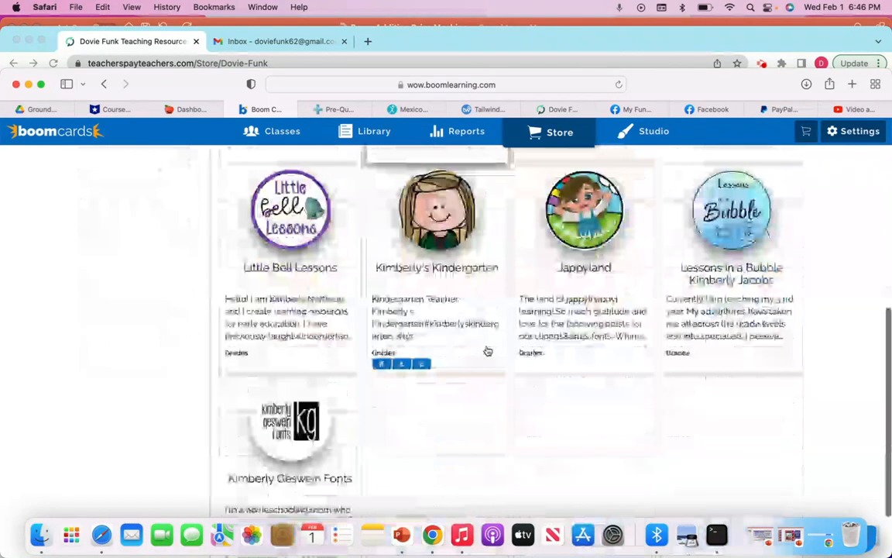
scroll(487, 350, "up", 8)
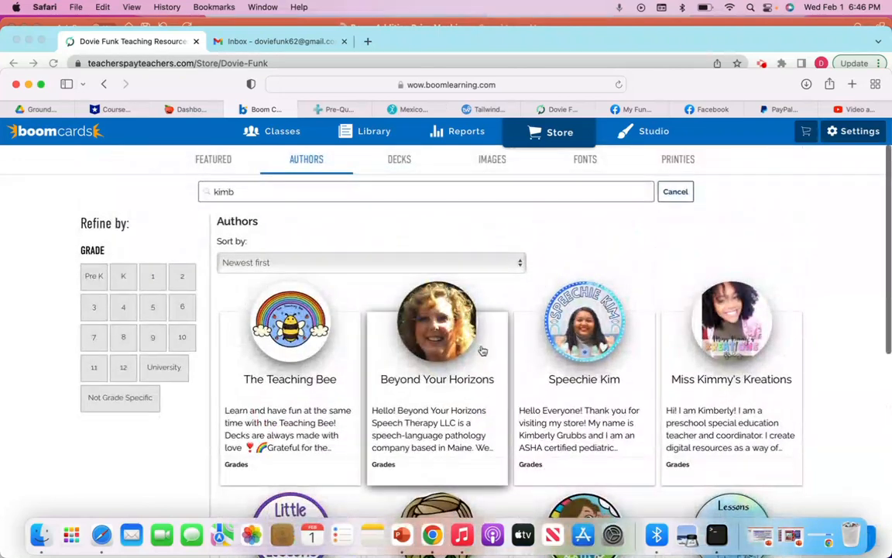
left_click(311, 192)
key("BackSpace")
key("BackSpace")
key("BackSpace")
key("BackSpace")
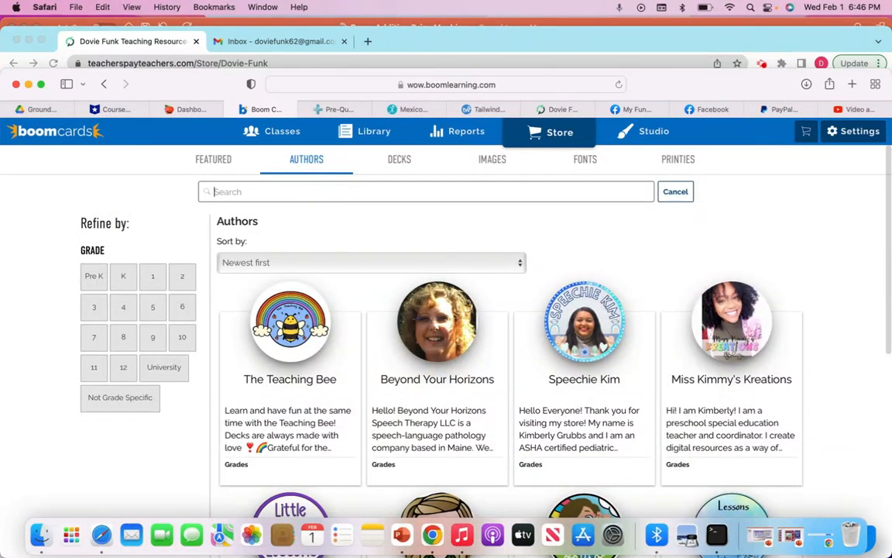
type("dovie")
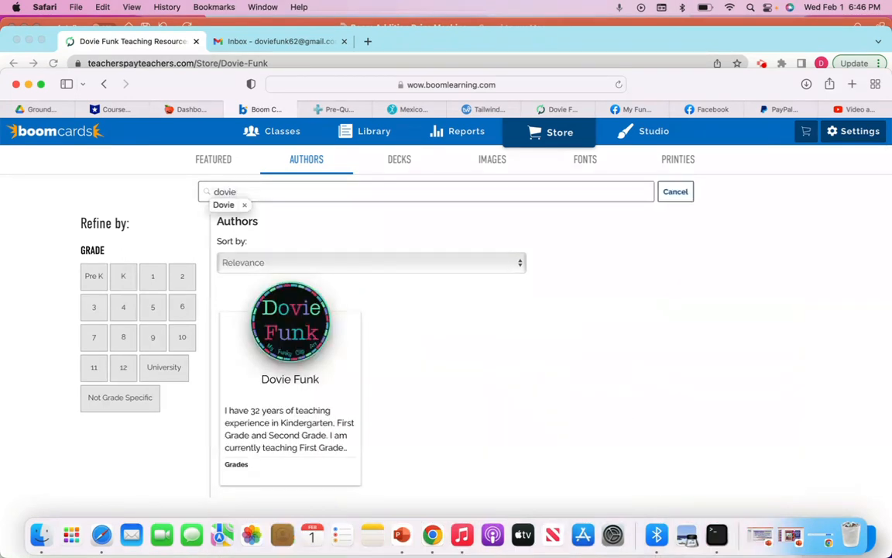
left_click(265, 370)
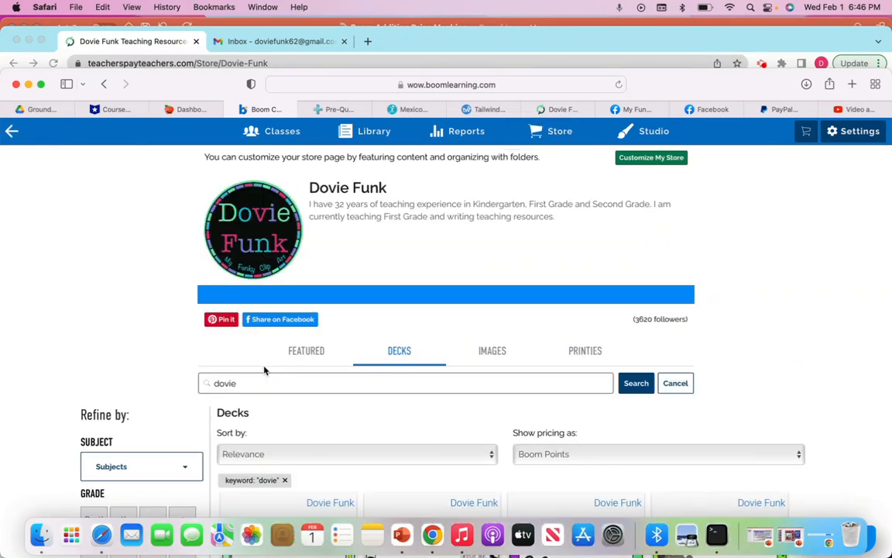
Step: Find the Addition Facts Prize Machine deck among the author's store decks and open its store page
scroll(265, 370, "down", 3)
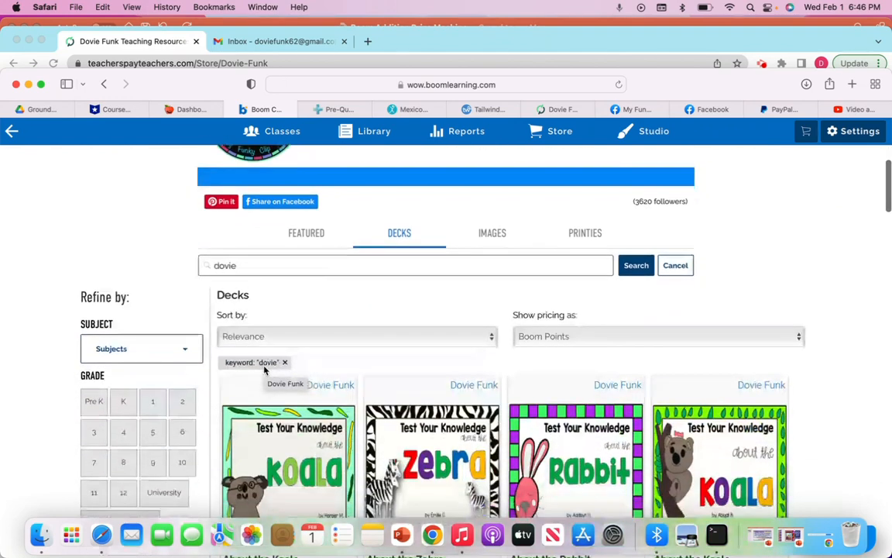
scroll(265, 370, "down", 1)
scroll(264, 370, "up", 1)
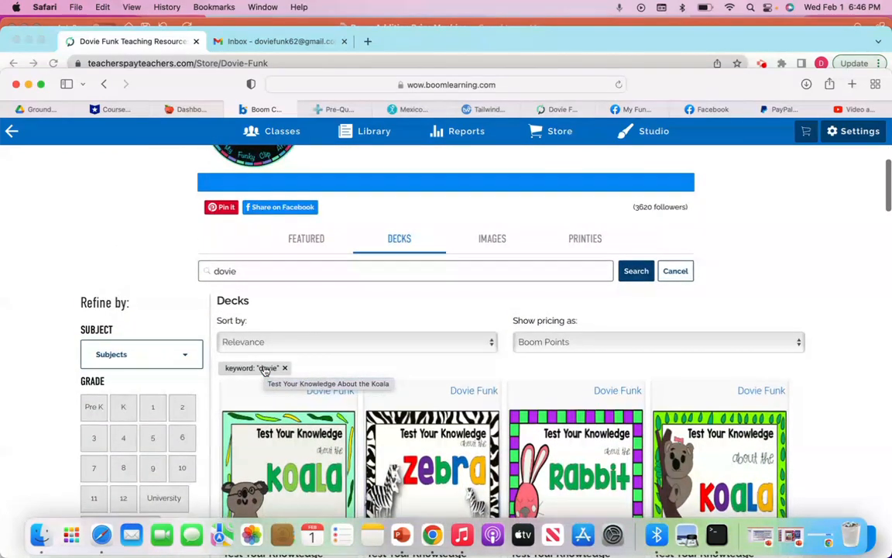
scroll(264, 370, "down", 10)
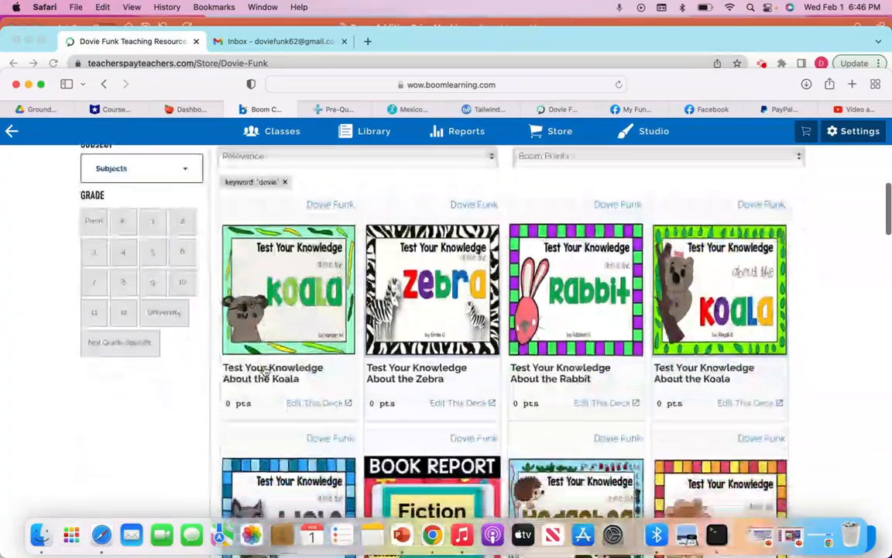
scroll(264, 370, "down", 15)
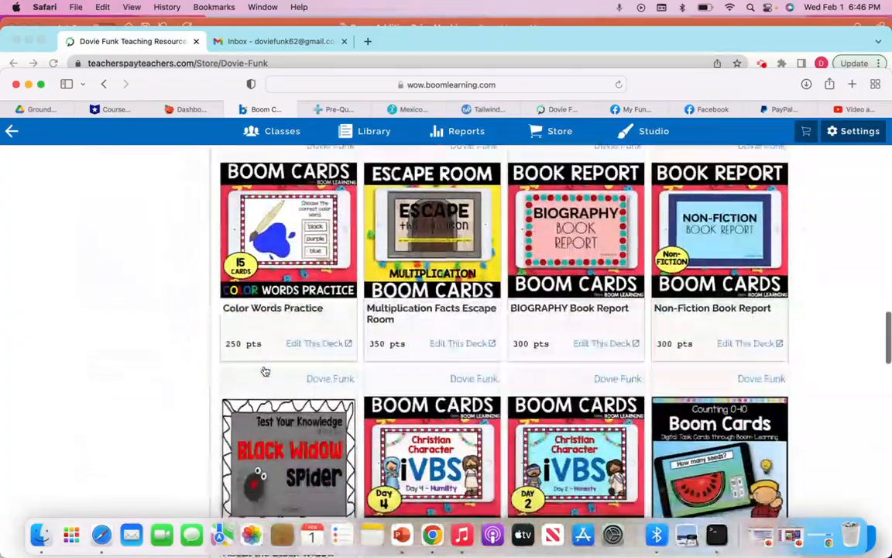
scroll(264, 371, "up", 5)
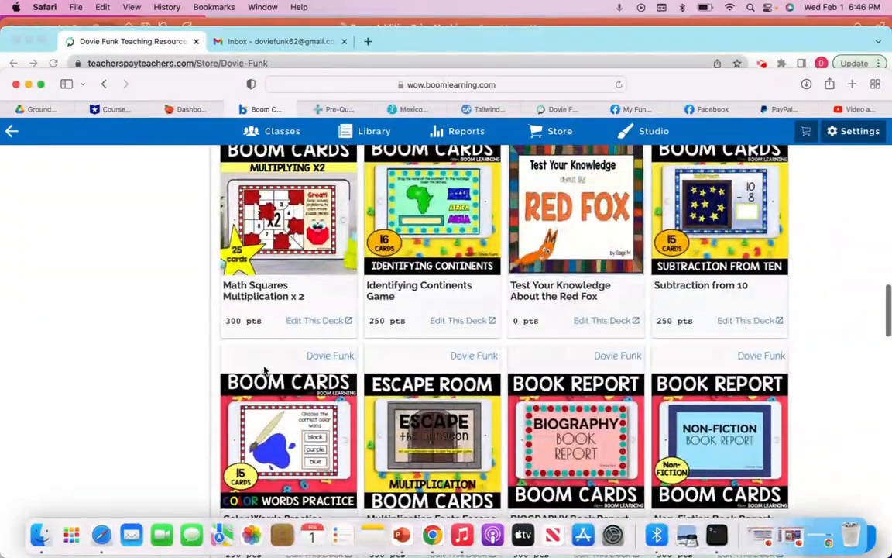
scroll(264, 371, "down", 7)
scroll(264, 370, "down", 15)
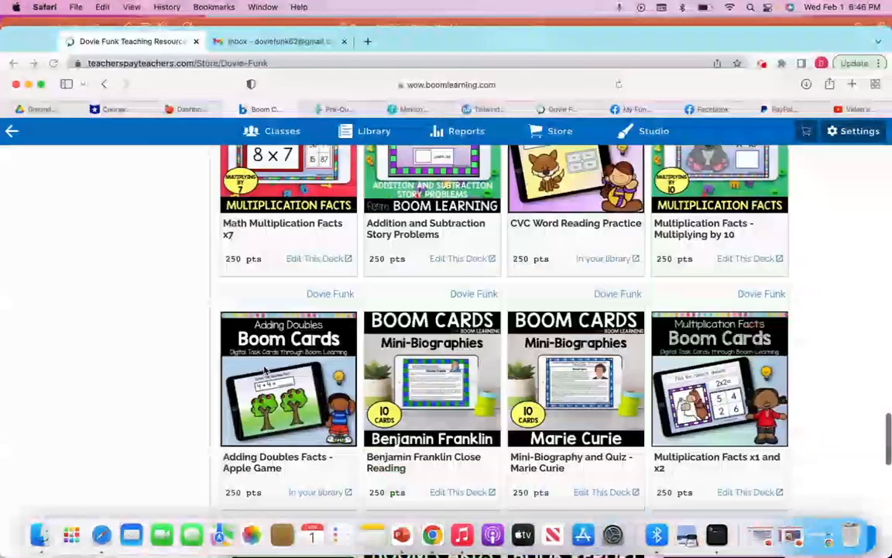
scroll(264, 370, "up", 7)
scroll(264, 371, "up", 2)
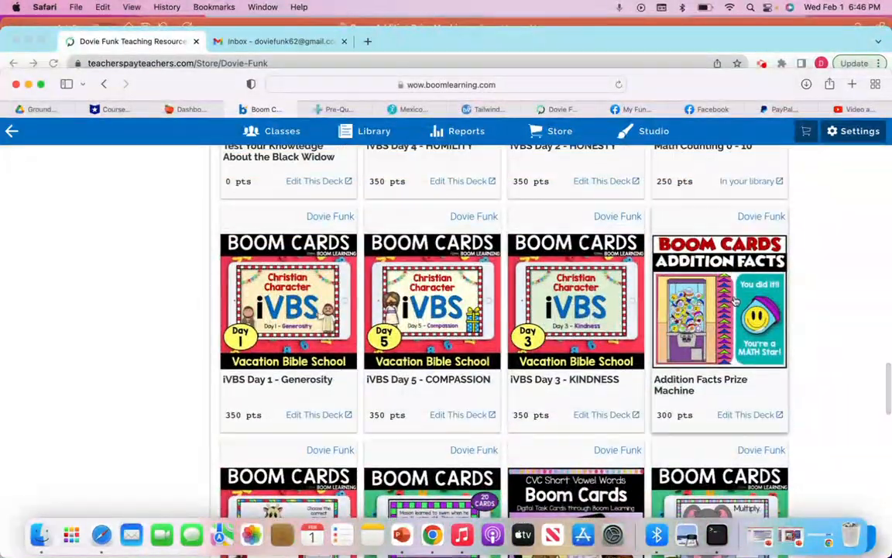
left_click(736, 301)
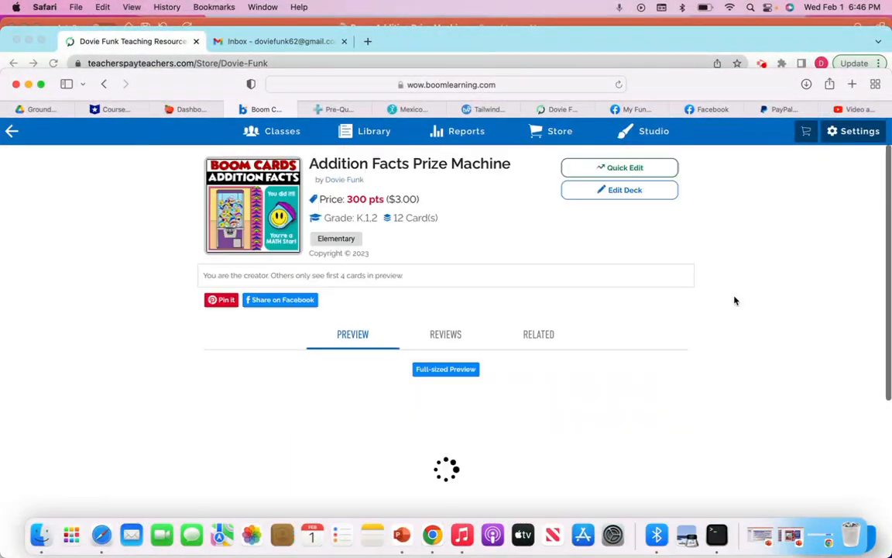
Step: Open the deck's full-sized preview and move the browser window up so the whole card fits on screen
scroll(736, 301, "down", 3)
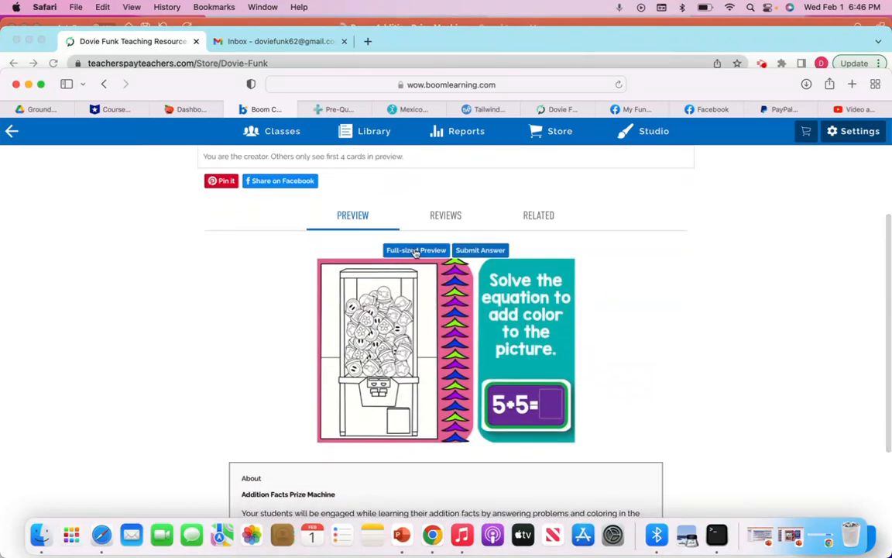
left_click(416, 250)
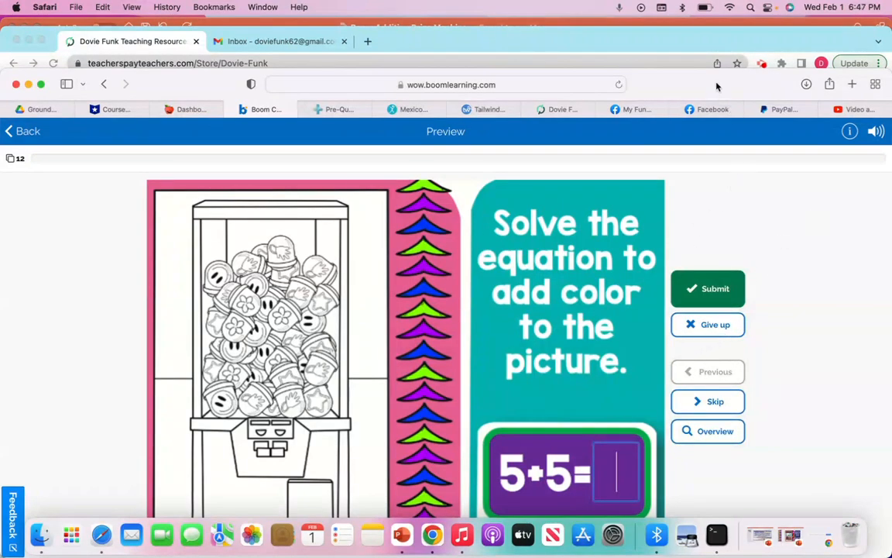
left_click_drag(716, 85, 720, 32)
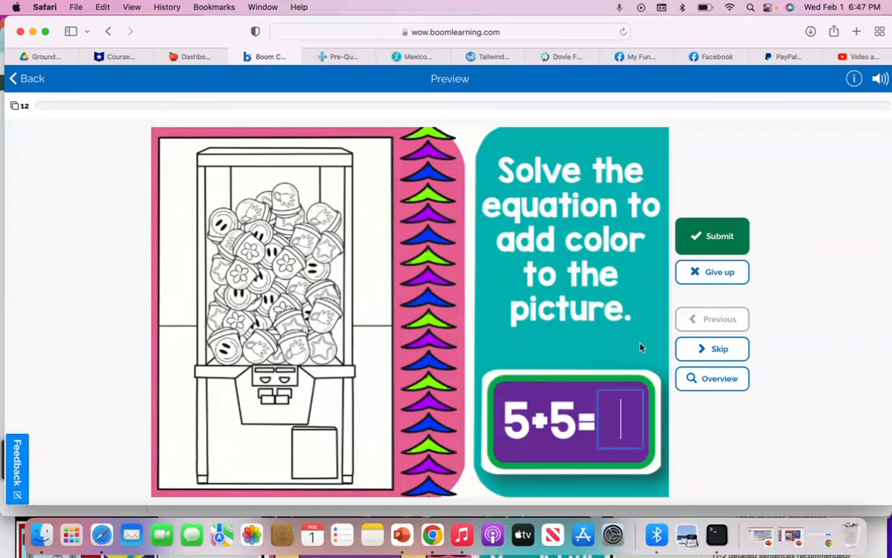
Step: Submit the answers 10 for 5+5, 2 for 1+1 and 20 for 10+10 in the deck preview
type("10")
left_click(722, 235)
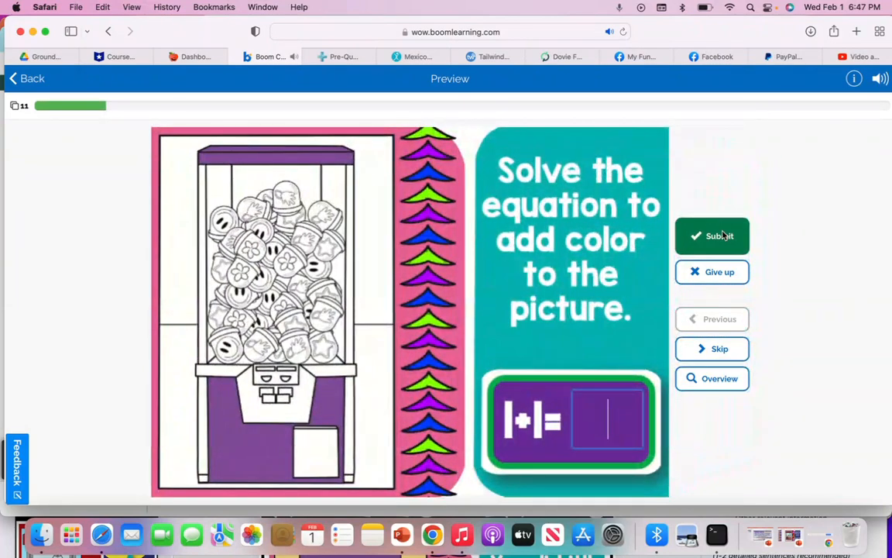
type("2")
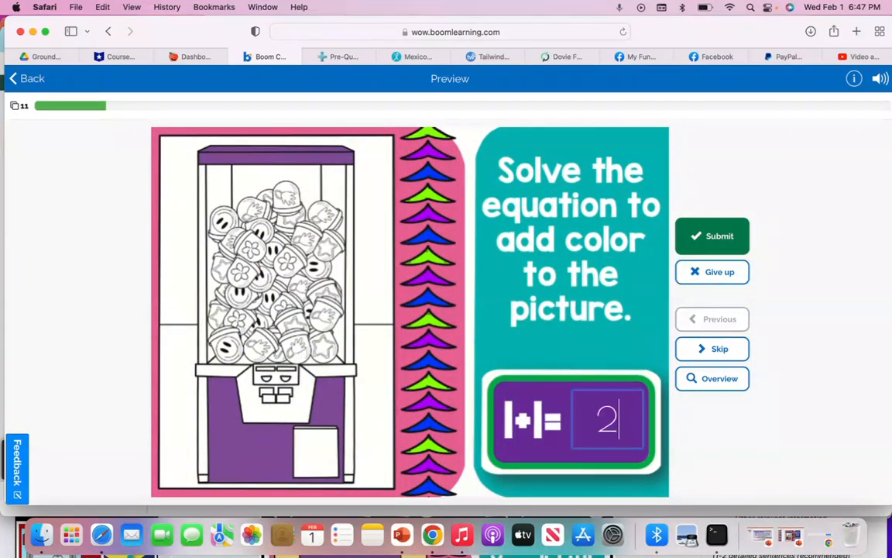
left_click(719, 236)
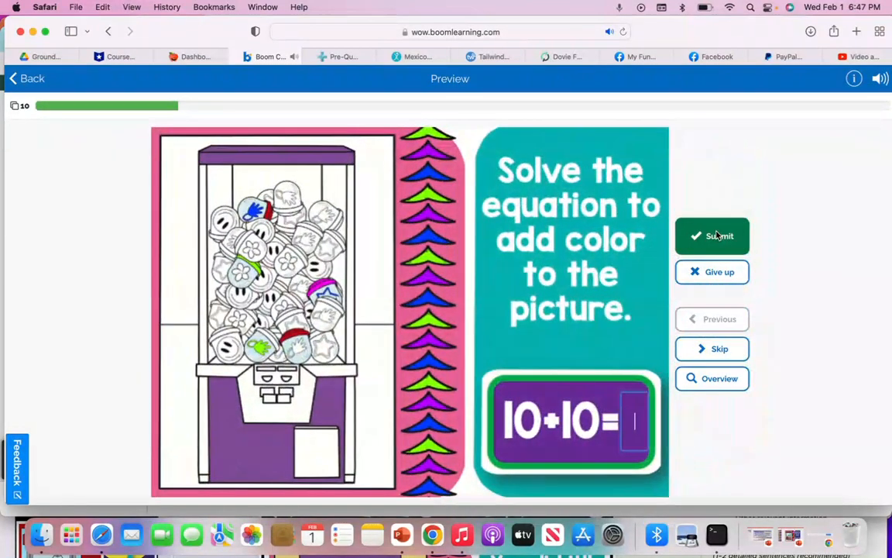
type("20")
left_click(717, 234)
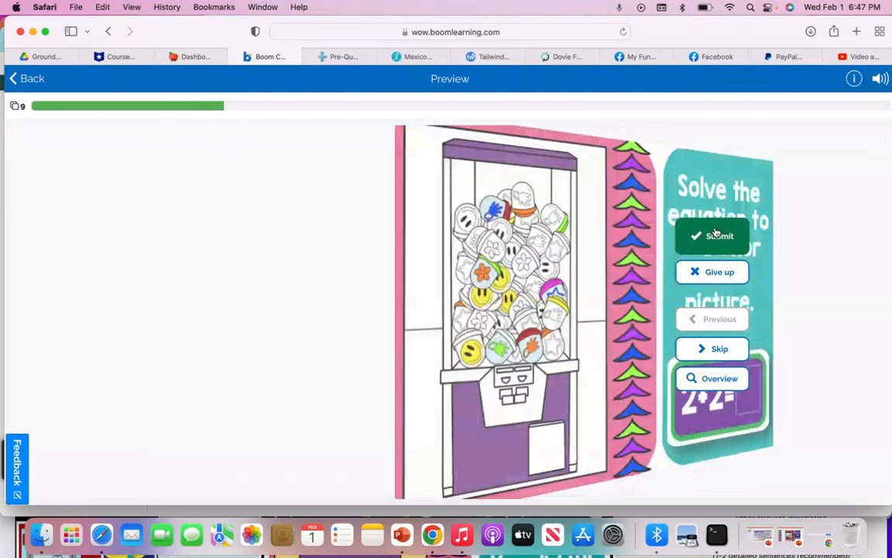
Step: Submit the answers 4 for 2+2, 18 for 9+9 and 6 for 3+3 in the deck preview
type("4")
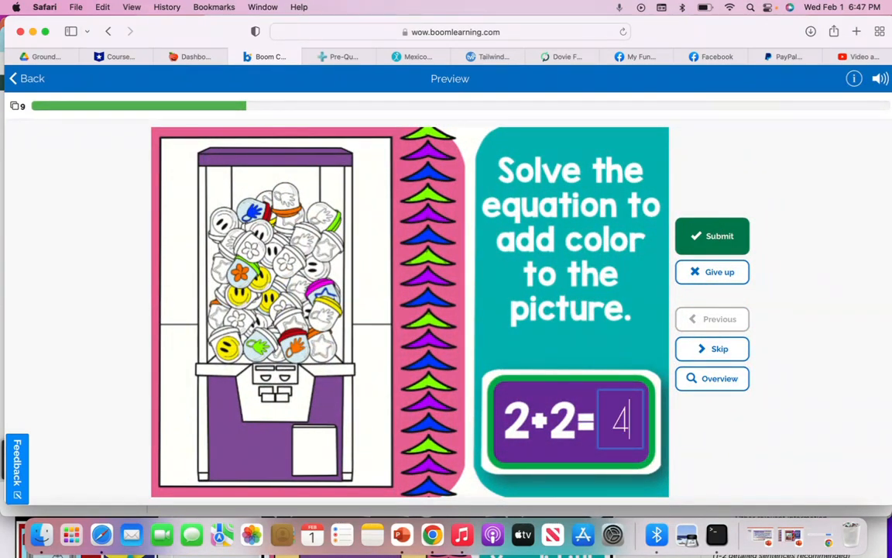
left_click(716, 240)
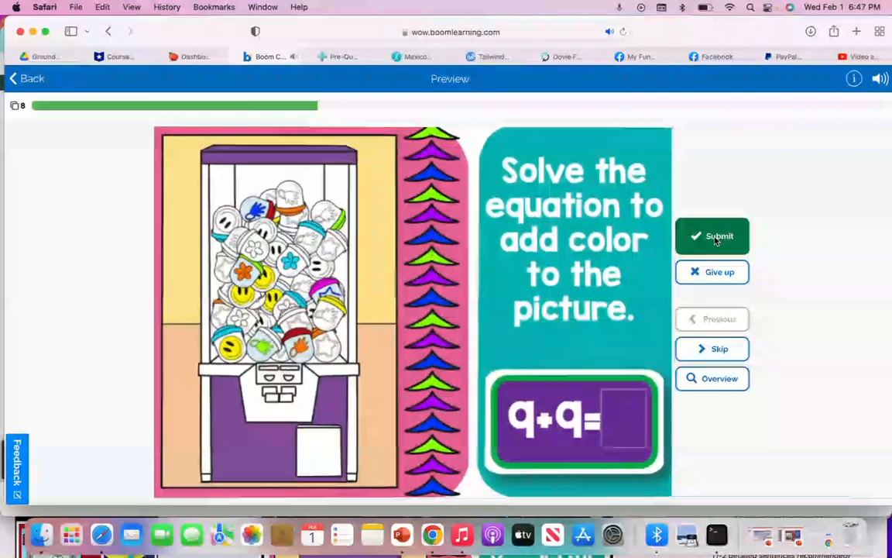
type("18")
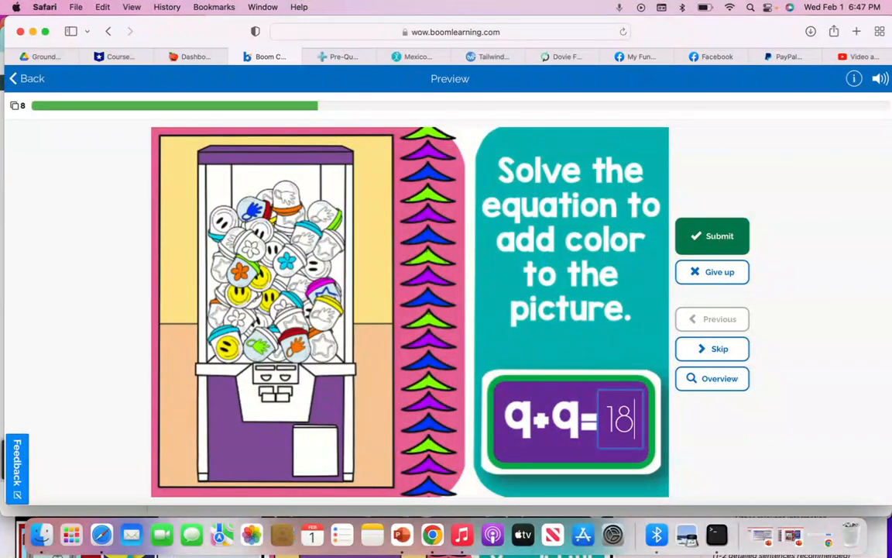
left_click(712, 240)
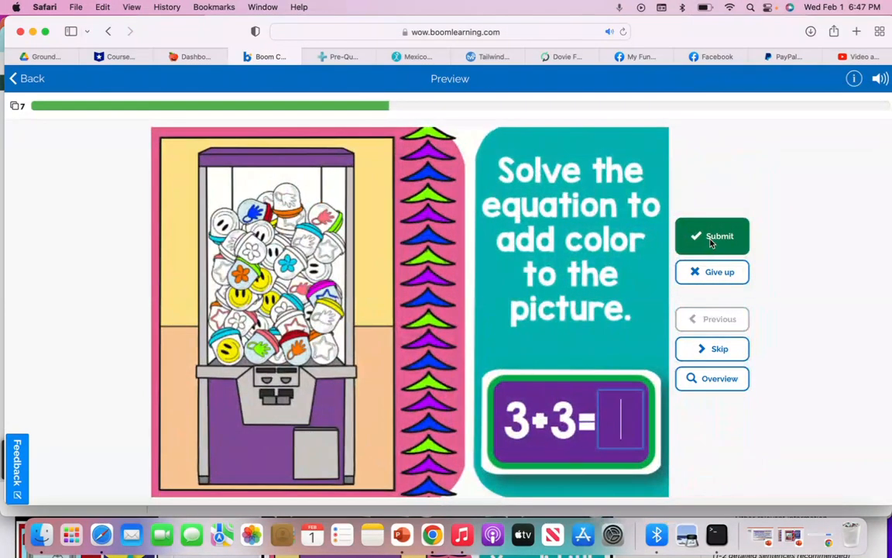
type("6")
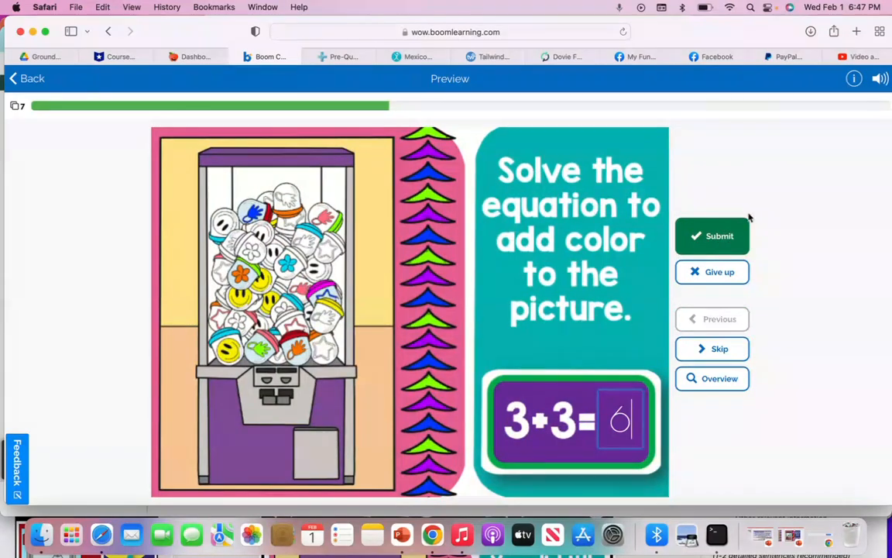
left_click(712, 240)
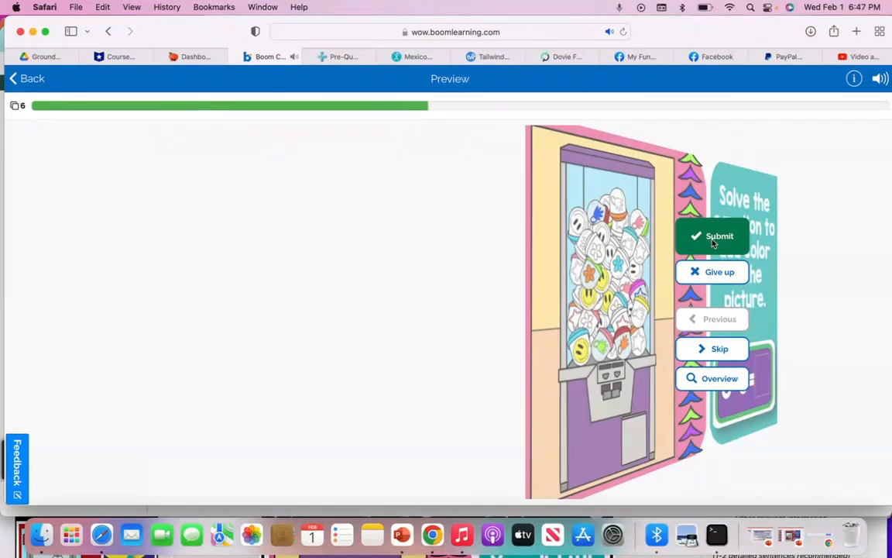
Step: Submit the answers 16 for 8+8, 8 for 4+4 and 14 for 7+7 in the deck preview
type("16")
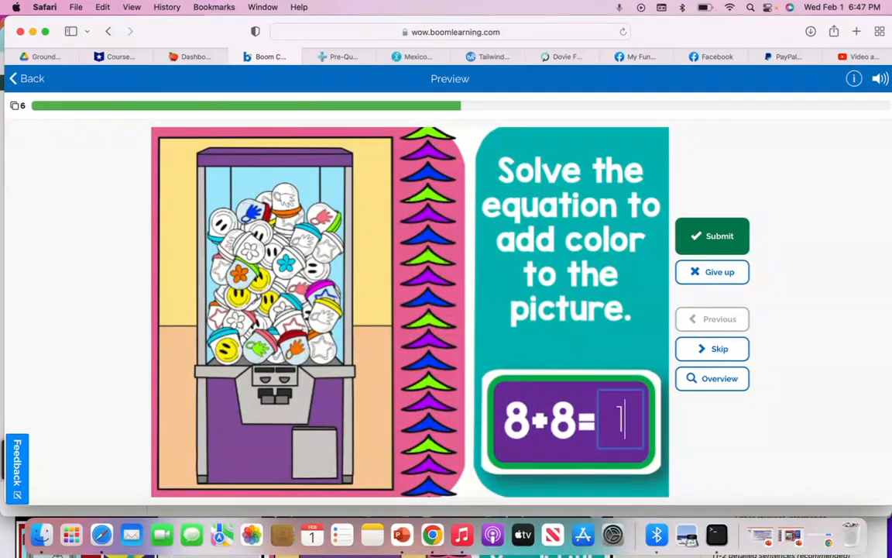
left_click(720, 238)
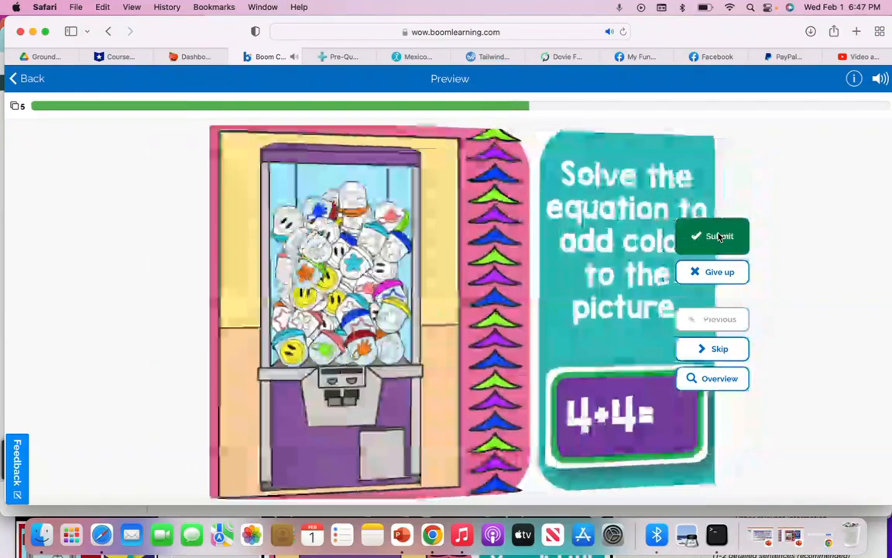
type("8")
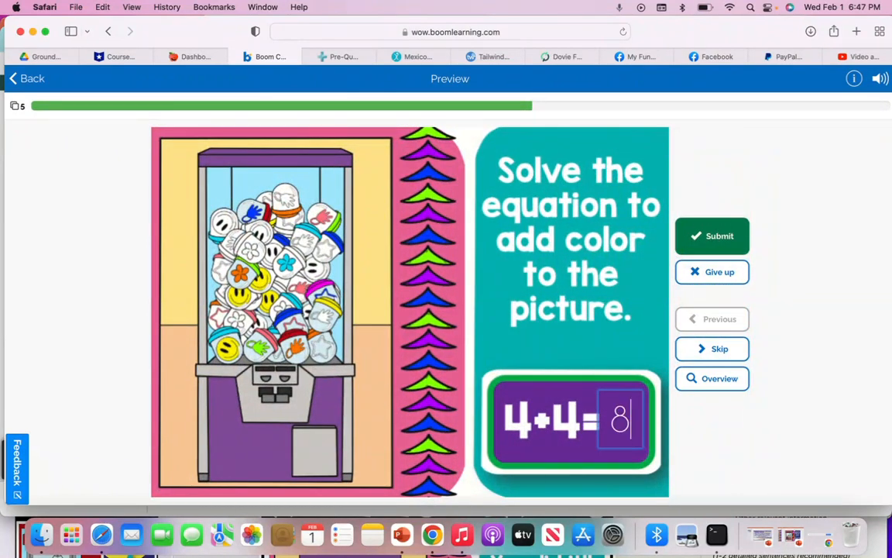
left_click(720, 238)
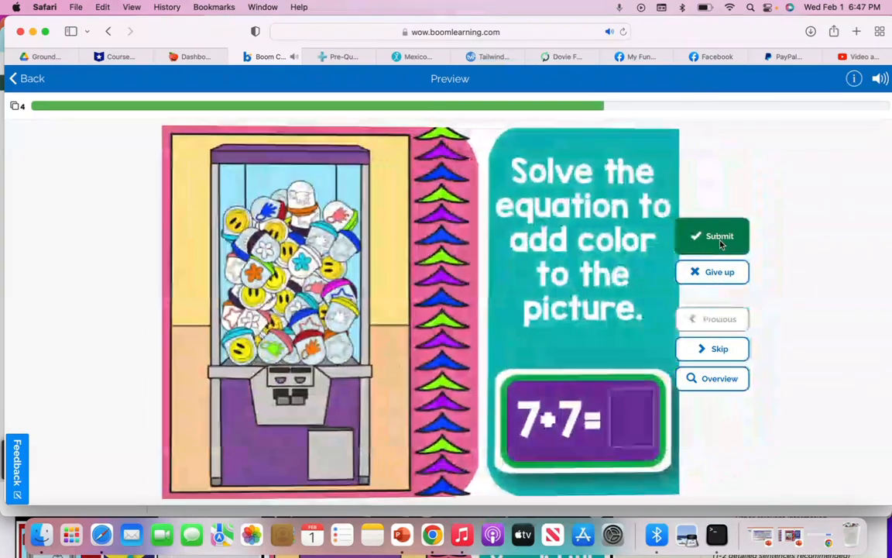
type("14")
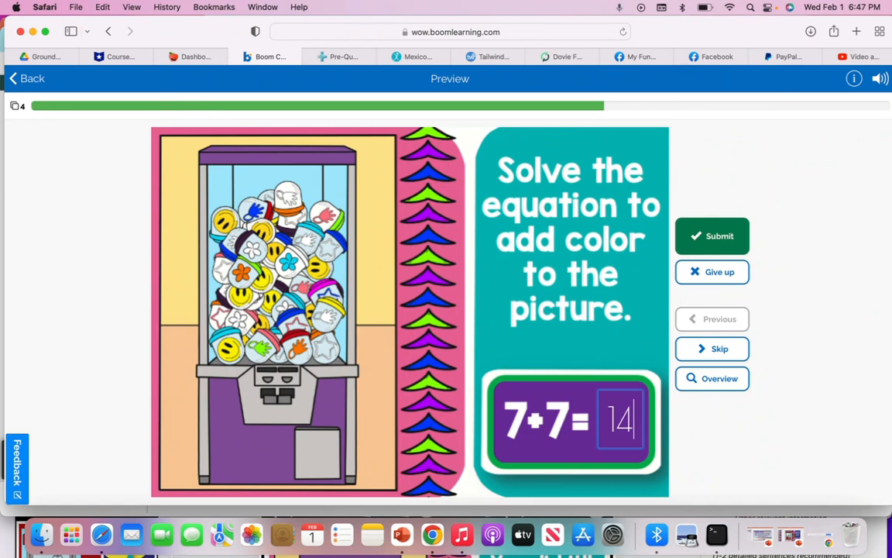
left_click(708, 242)
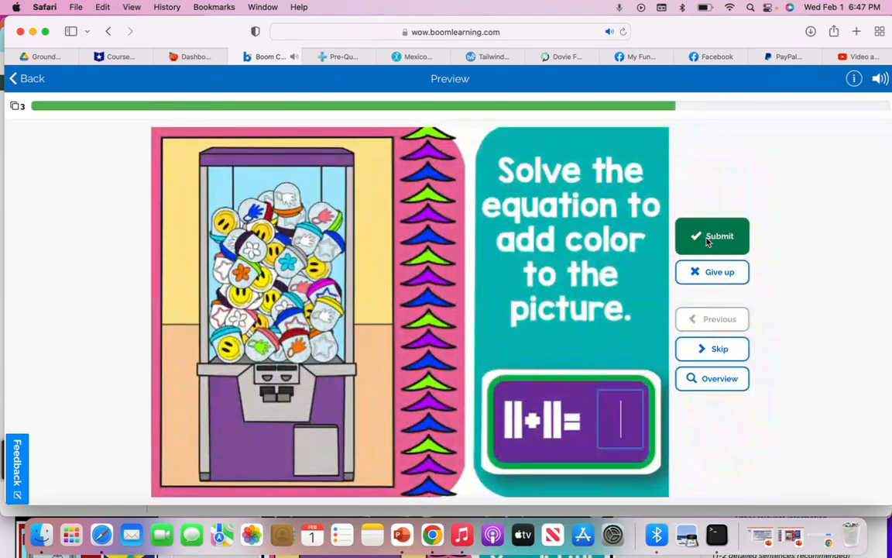
Step: Submit the answers 22 for 11+11 and 12 for 6+6 in the deck preview
type("22")
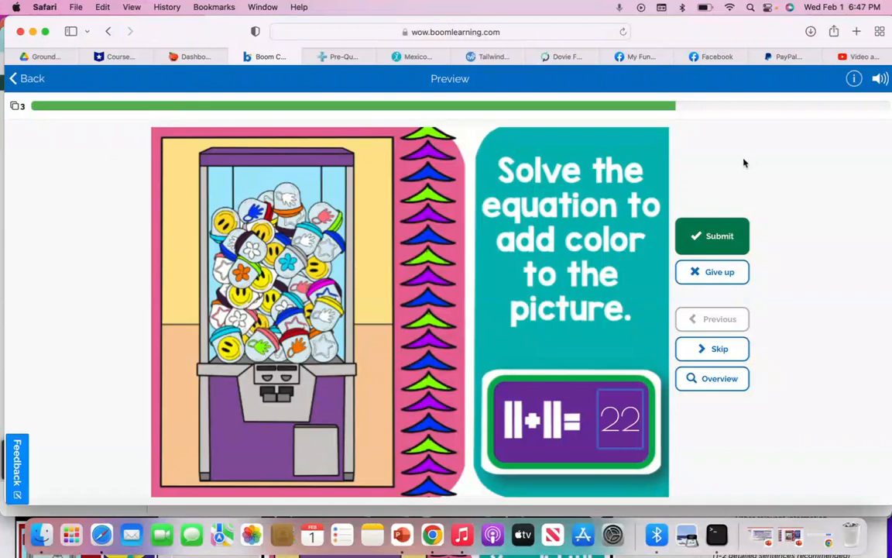
left_click(722, 239)
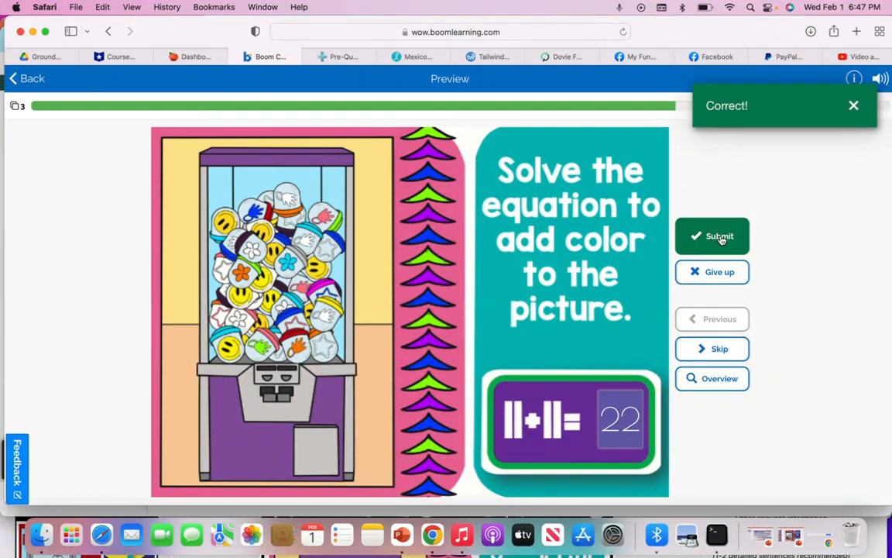
type("12")
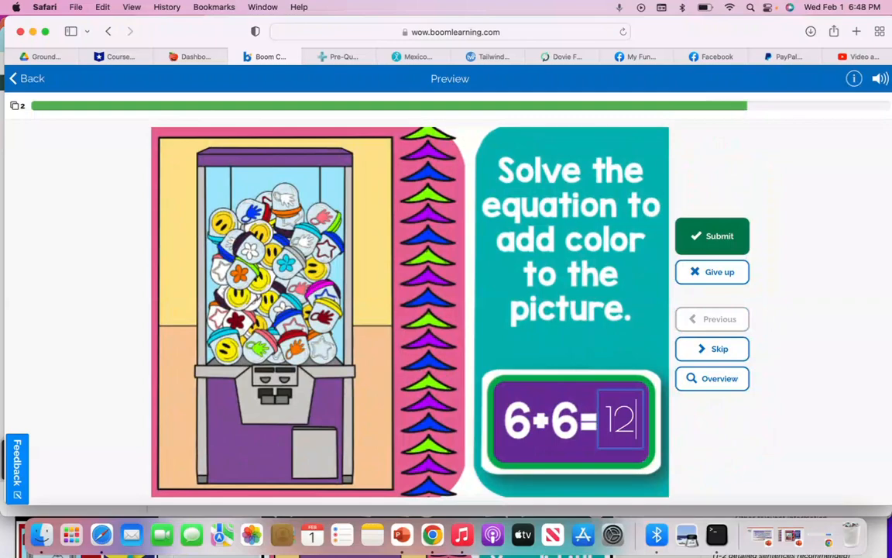
left_click(706, 243)
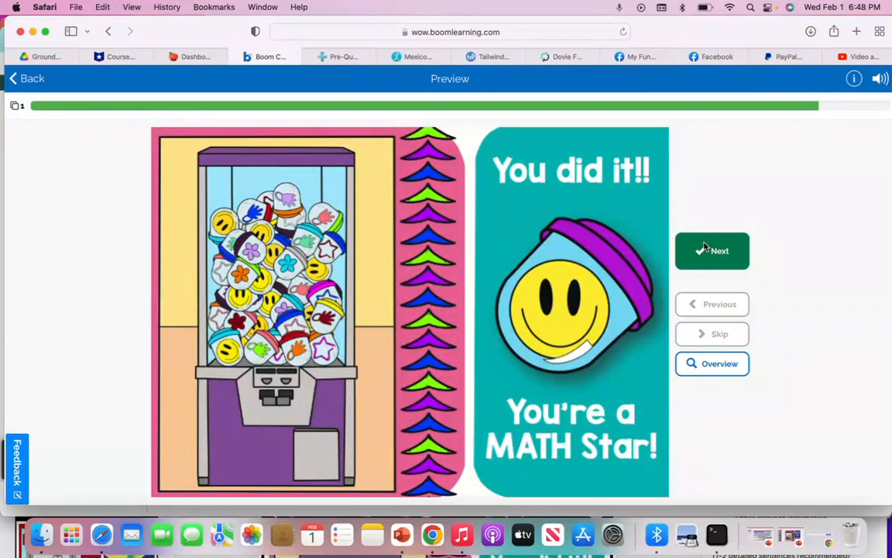
Step: Move past the final "You did it!!" card to end the preview and return to the deck's store page
left_click(717, 254)
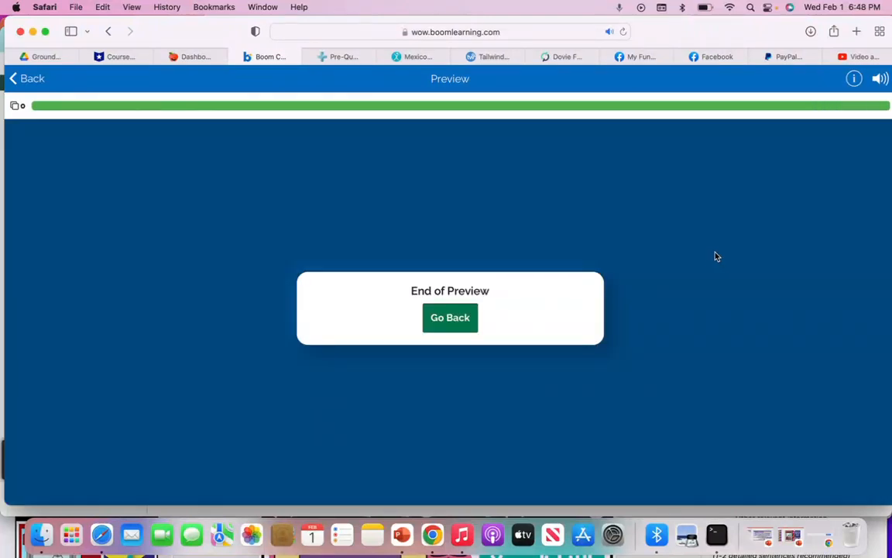
left_click(450, 318)
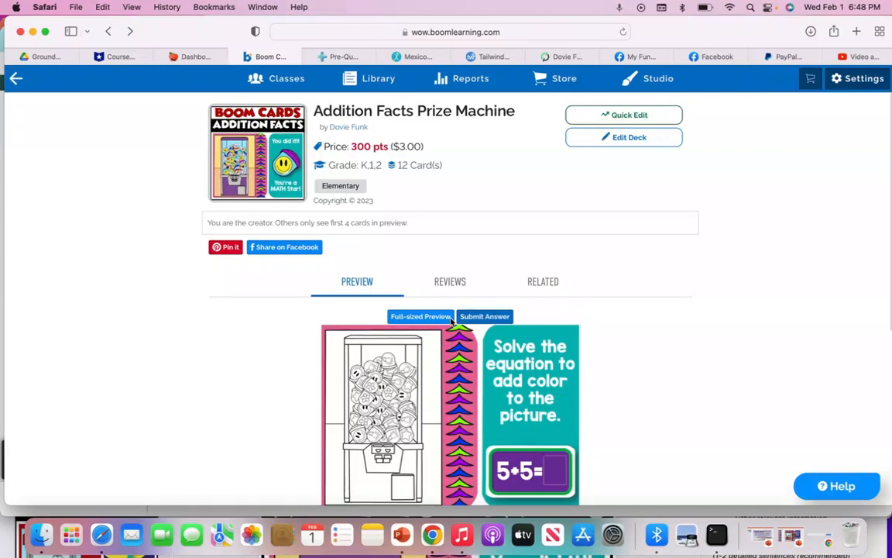
scroll(452, 320, "down", 1)
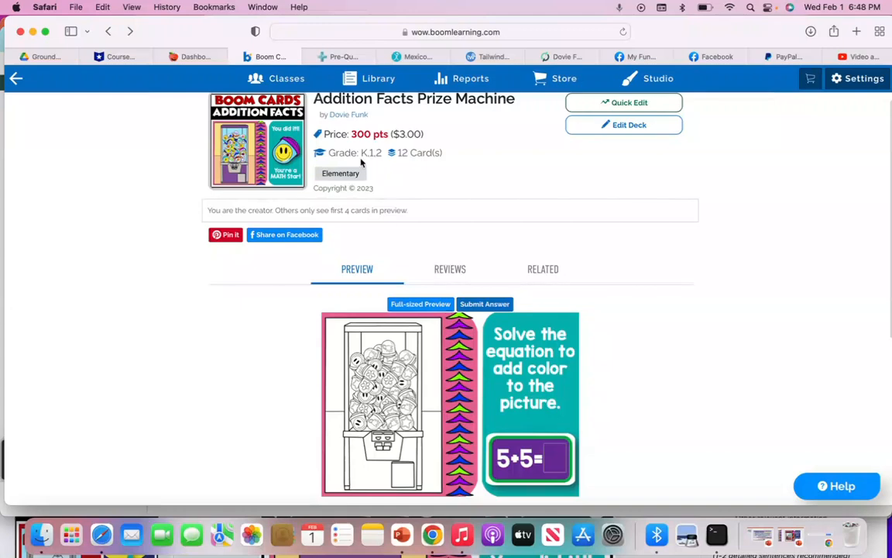
Step: View the creator's Teachers Pay Teachers store page in Safari, and switch to the same page in Chrome
left_click(562, 59)
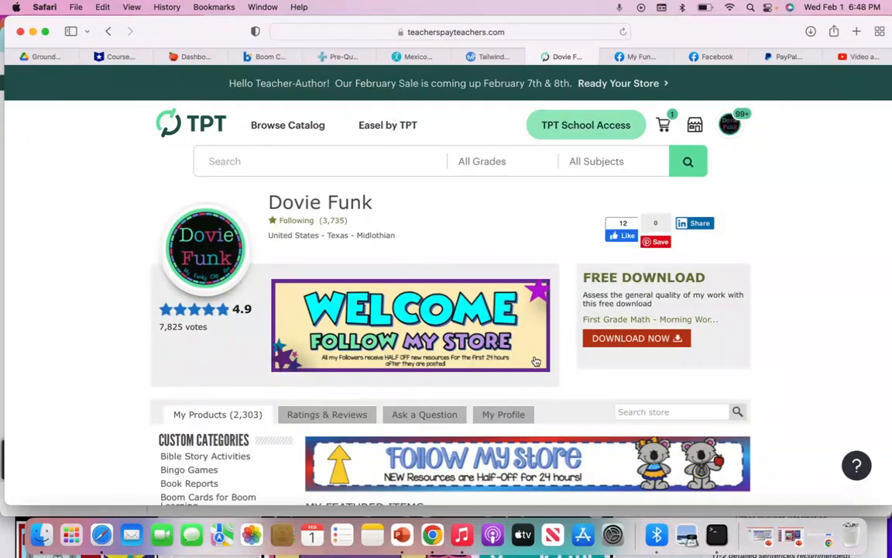
left_click(433, 535)
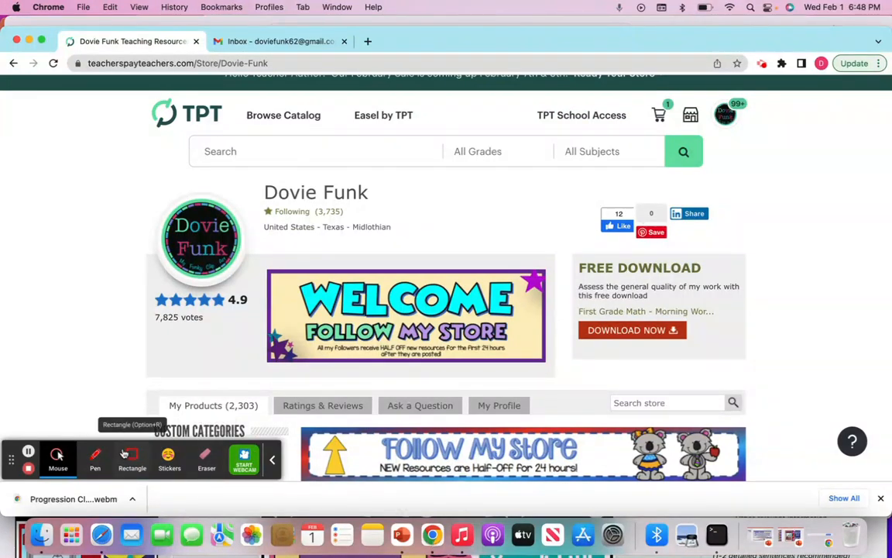